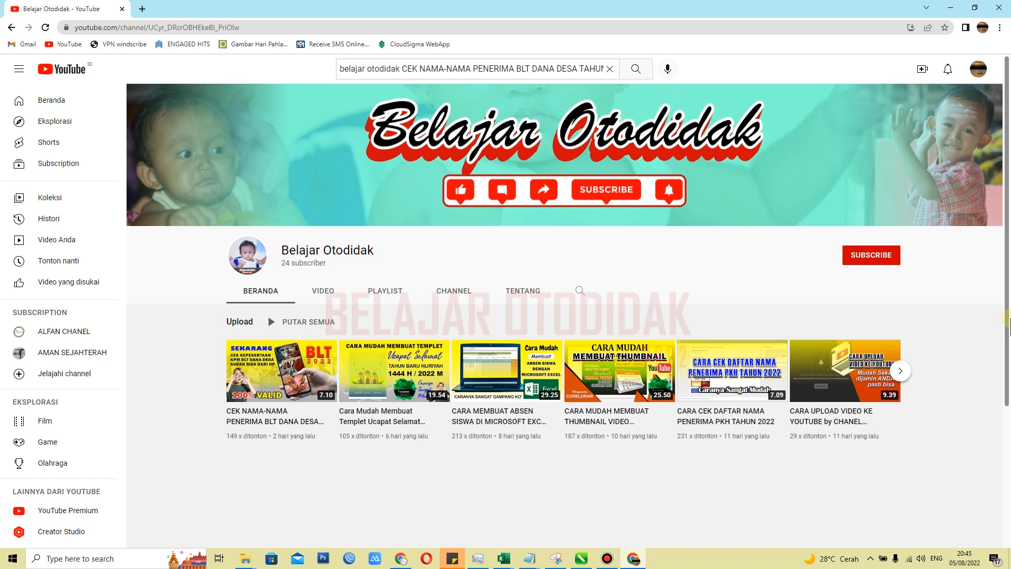
Subscribe to the Belajar Otodidak channel and set its notifications to Semua
left_click(876, 257)
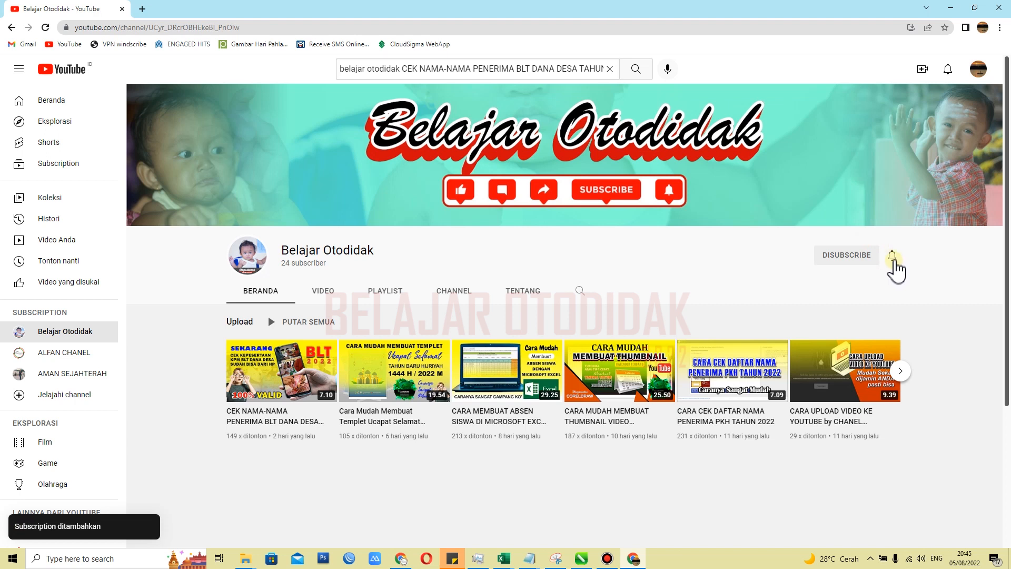
left_click(893, 261)
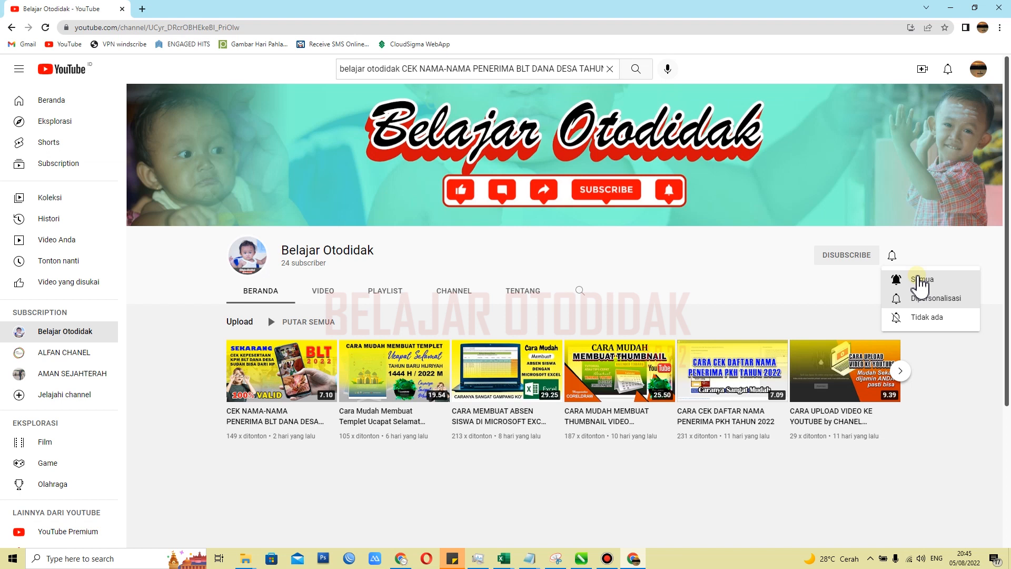
left_click(918, 279)
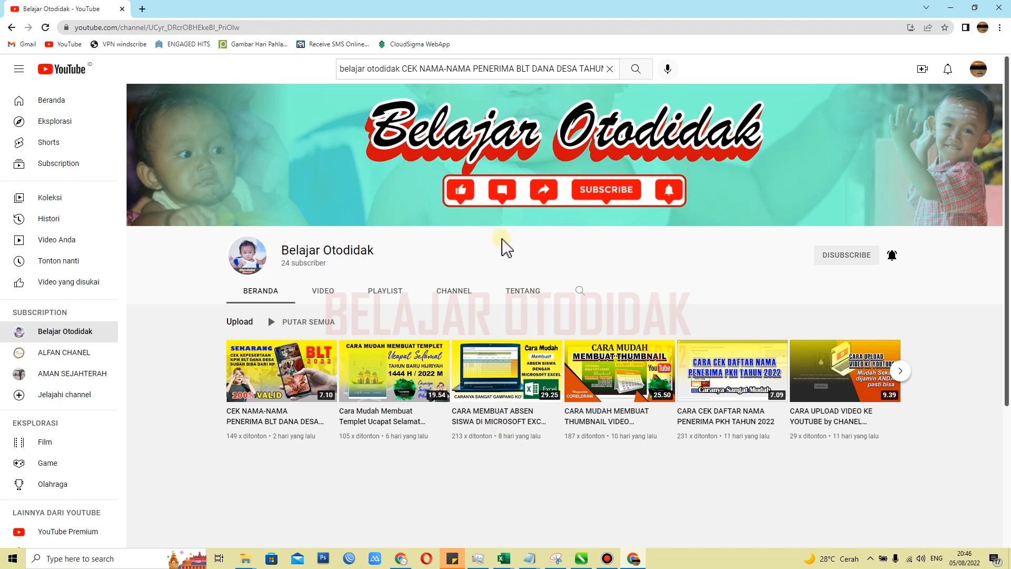
Search Google in a new tab for banner 17 agustus 2022 and preview a Dirgahayu Republik Indonesia banner from the image results
left_click(142, 9)
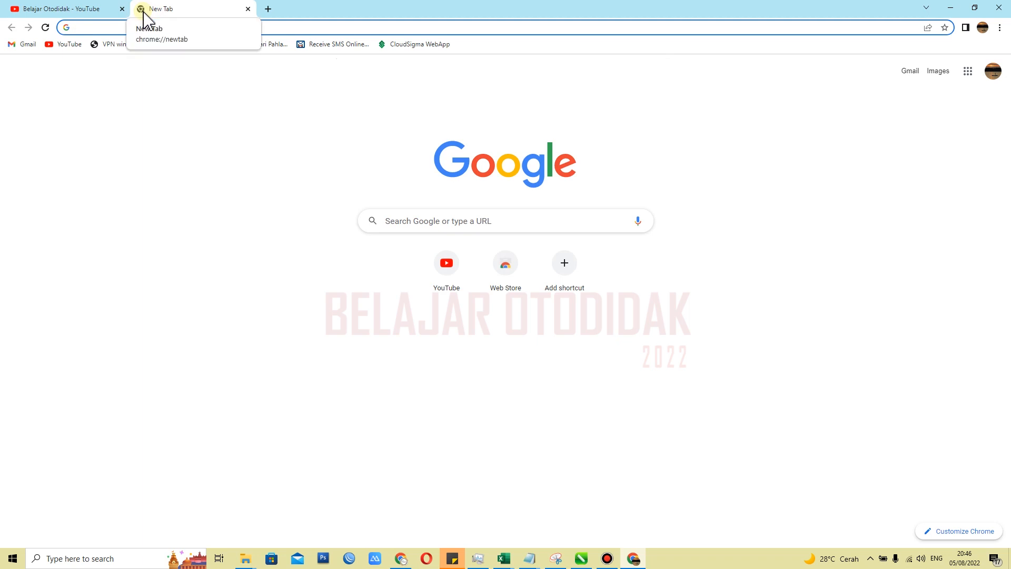
left_click(459, 227)
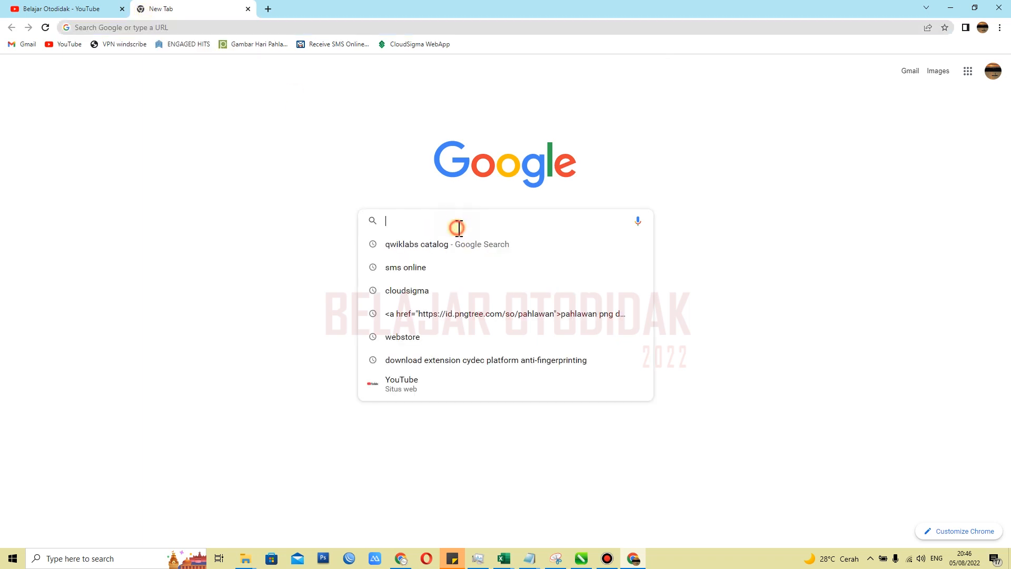
type("ban")
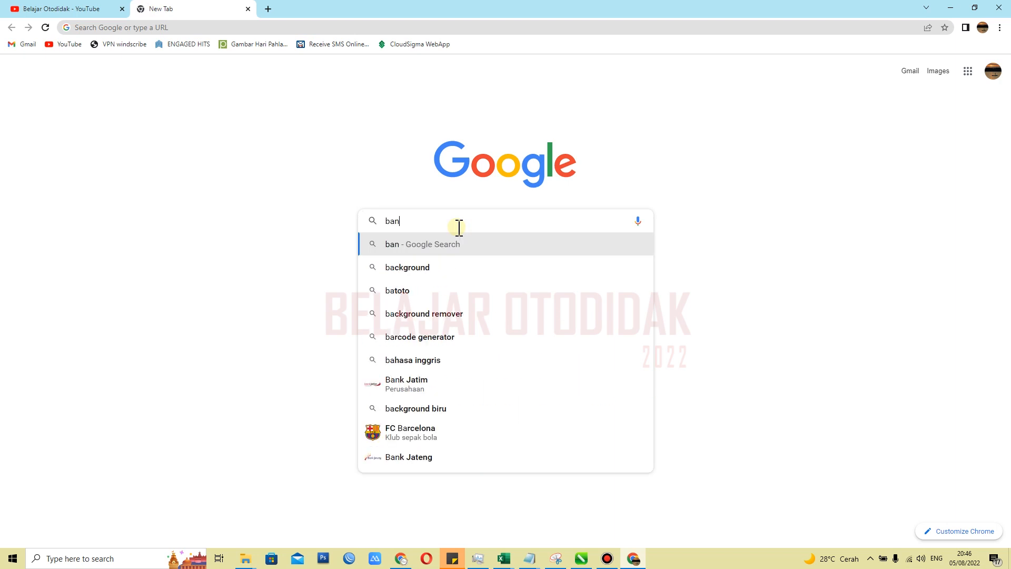
type("er 17")
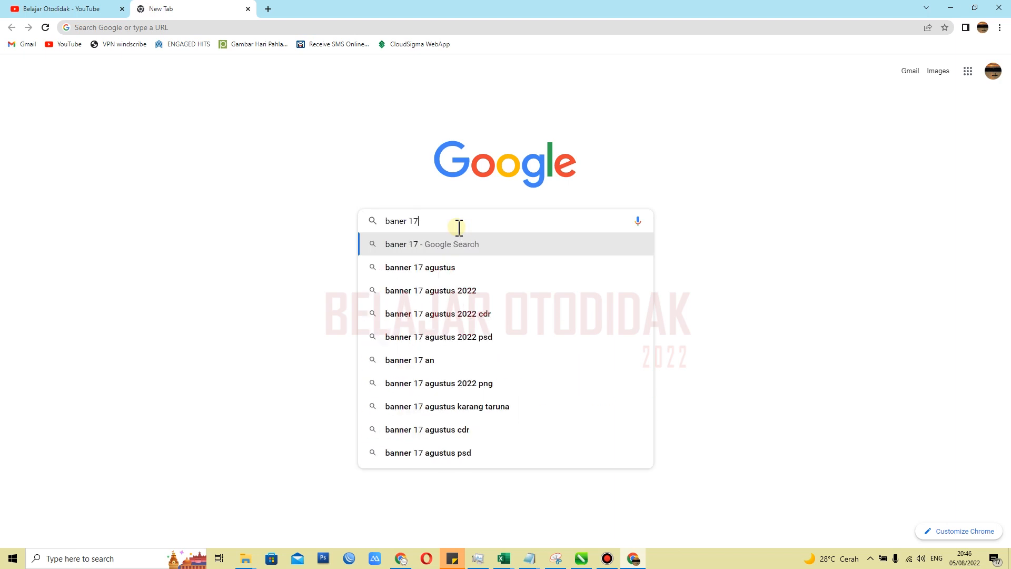
left_click(456, 291)
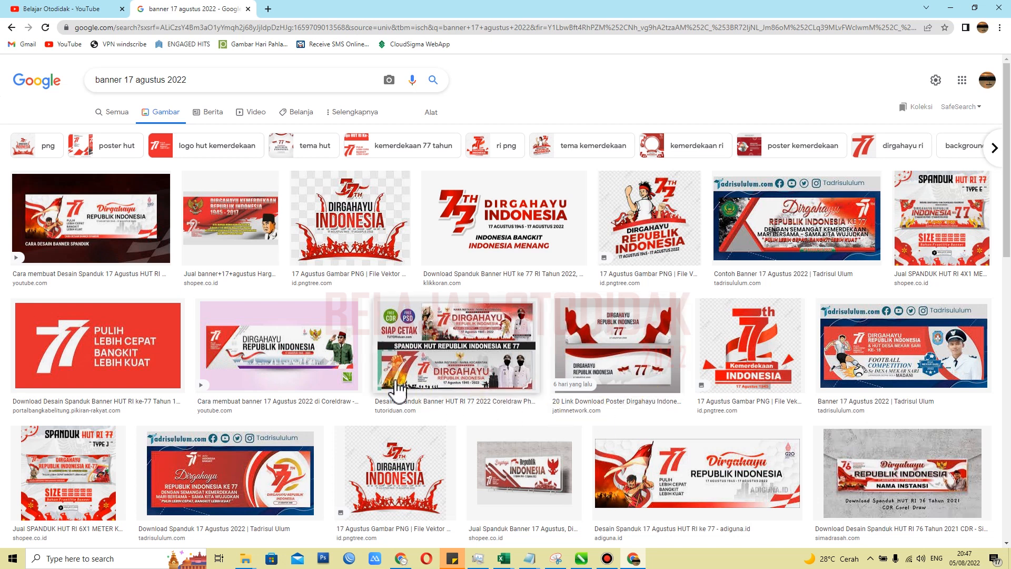
left_click(265, 367)
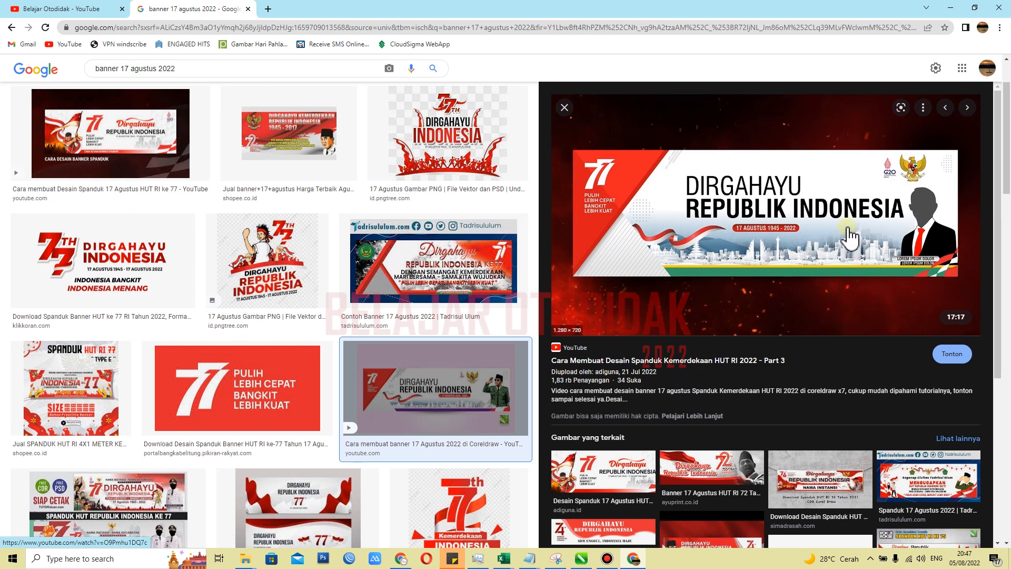
Switch to CorelDRAW and examine the layout of the reference banner above the empty rectangle on Page 14
key("alt+Tab")
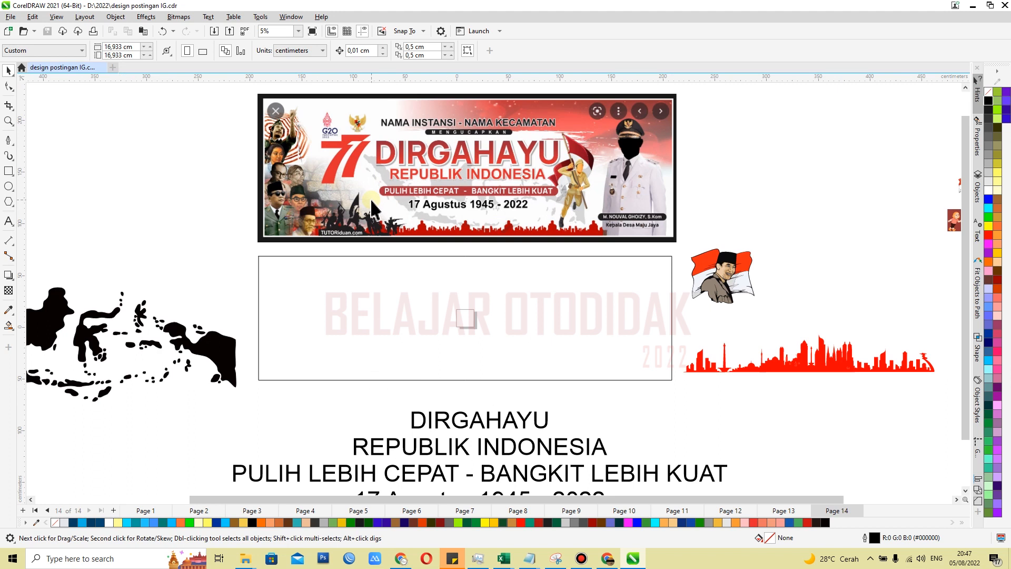
scroll(428, 327, "up", 1)
scroll(429, 166, "up", 2)
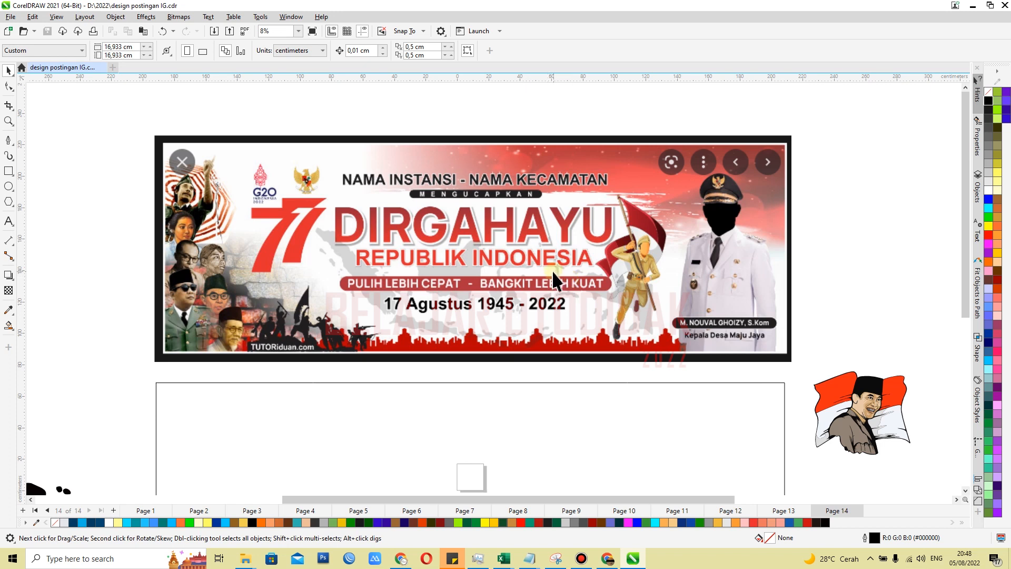
scroll(526, 297, "down", 3)
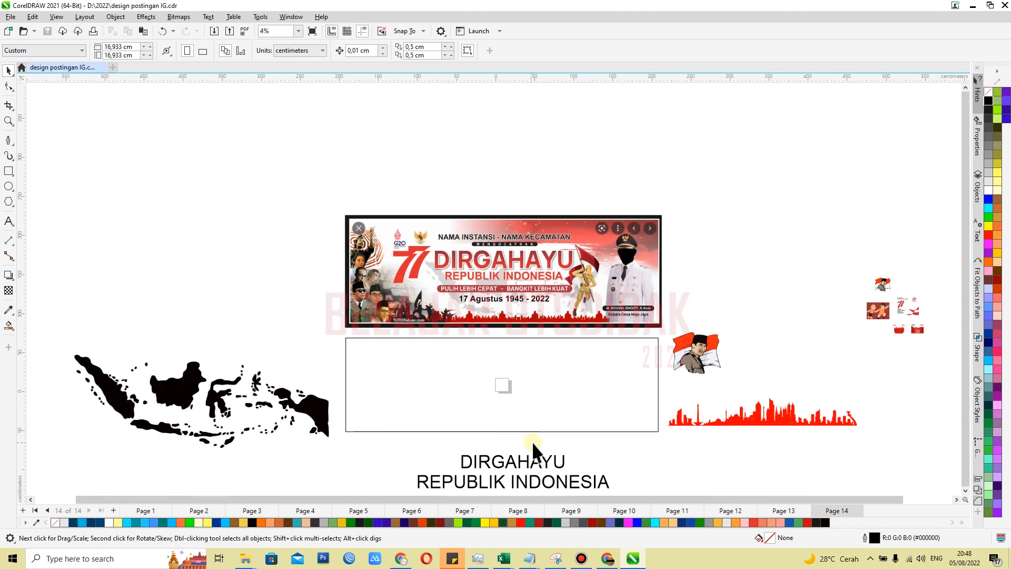
scroll(531, 449, "up", 2)
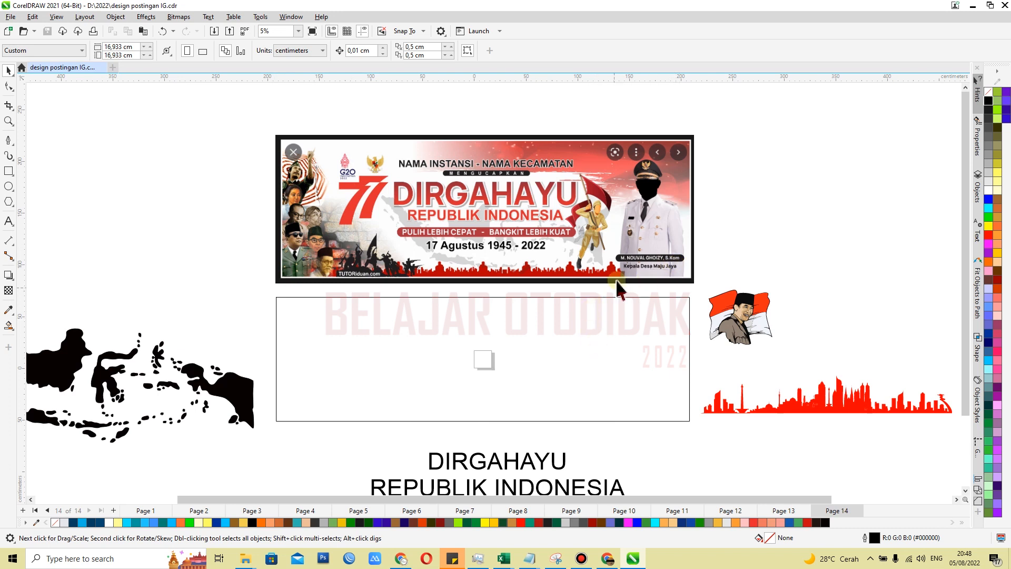
scroll(453, 414, "up", 2)
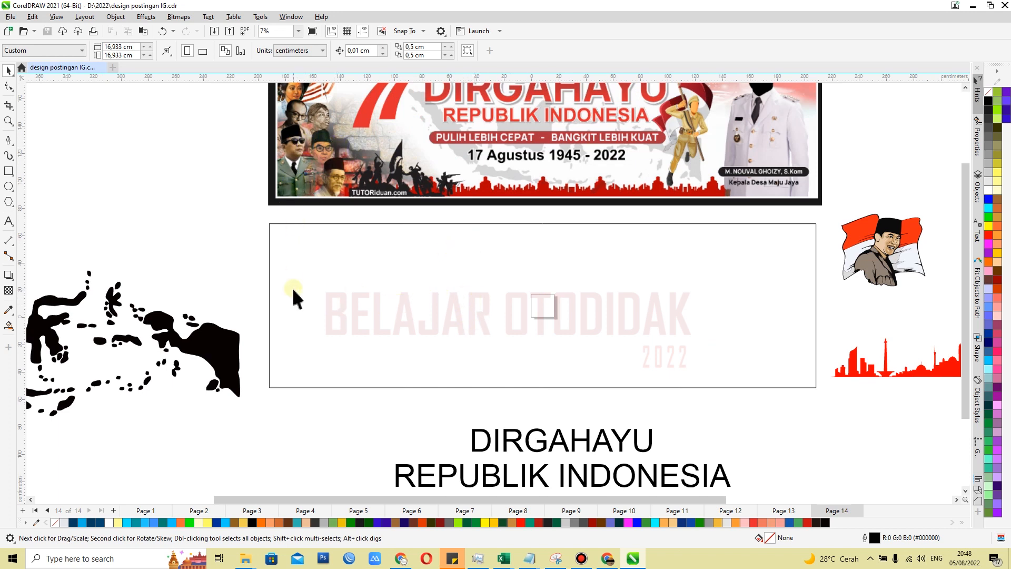
Check the width and height of the empty banner rectangle below the reference image
left_click(338, 290)
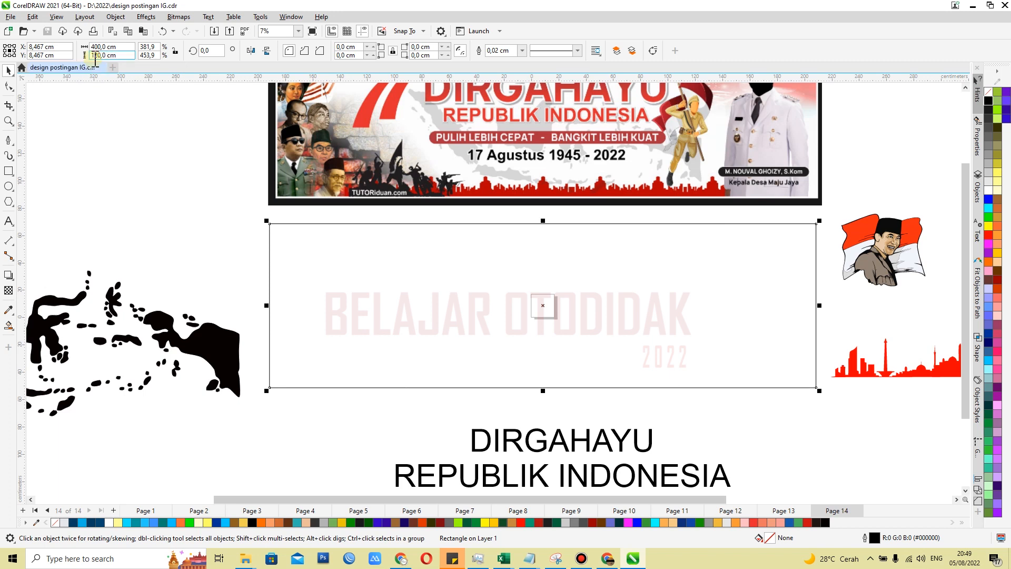
left_click(213, 247)
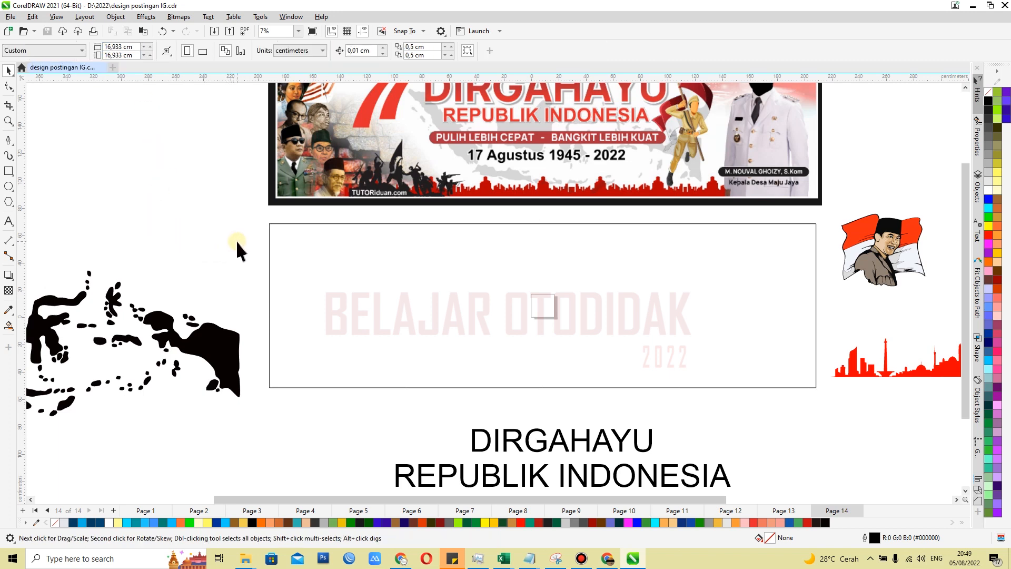
left_click(469, 285)
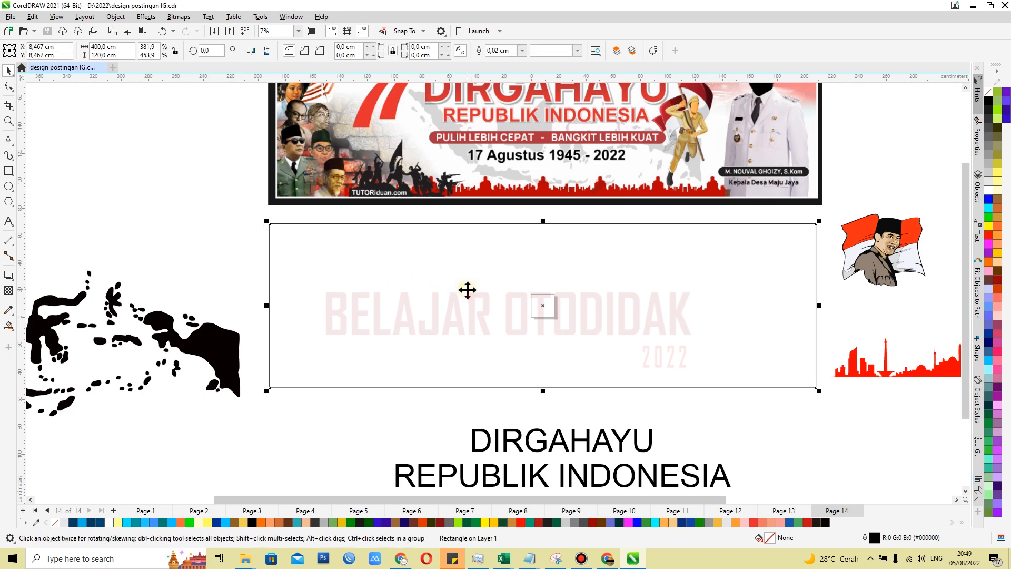
left_click(187, 206)
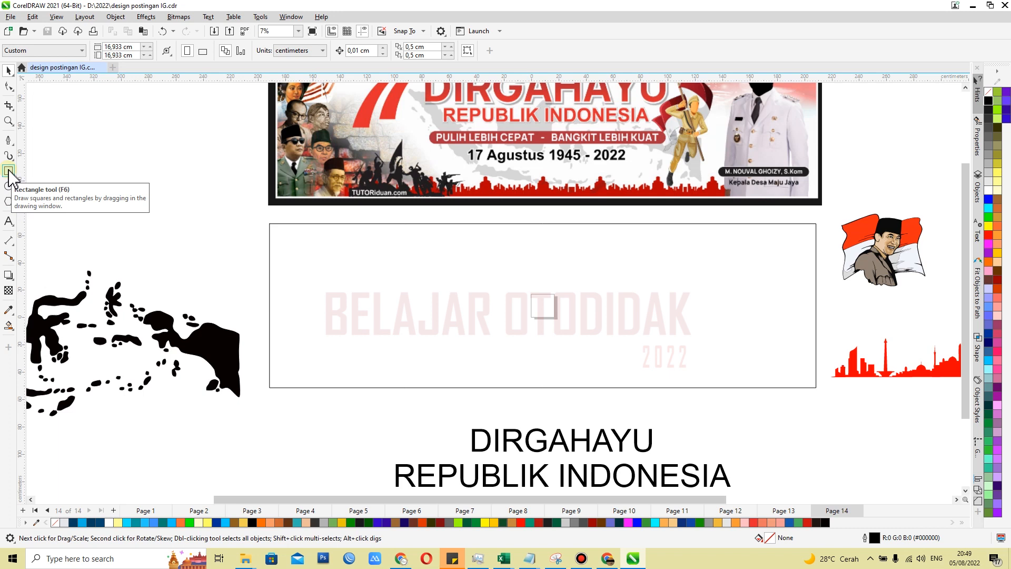
left_click(368, 266)
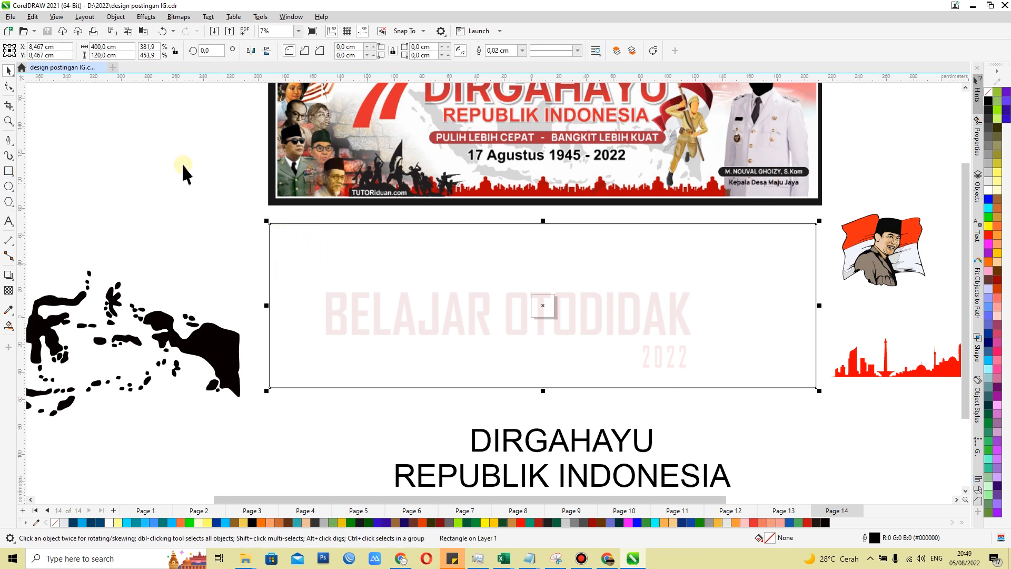
left_click(121, 46)
left_click(122, 55)
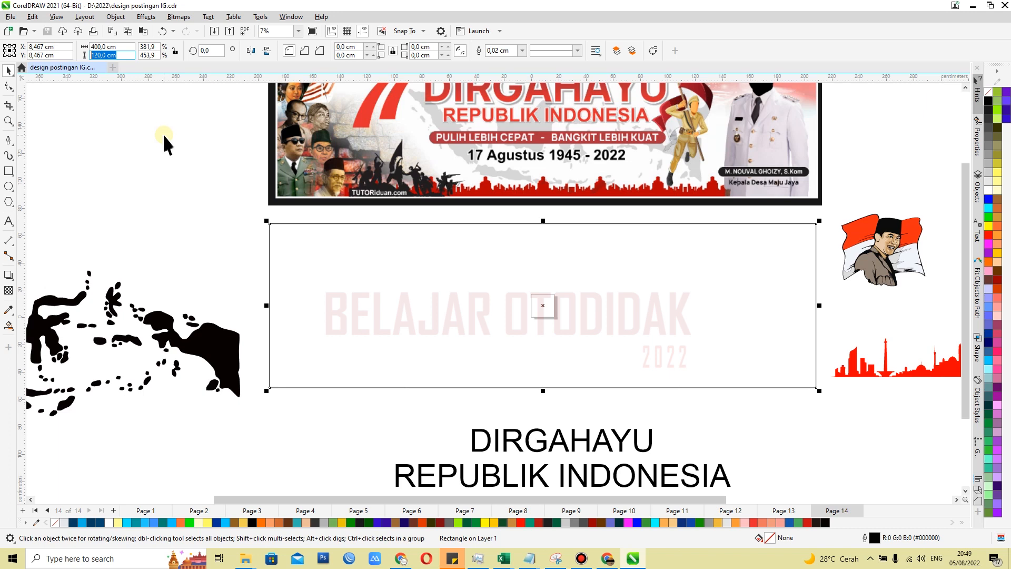
left_click(388, 251)
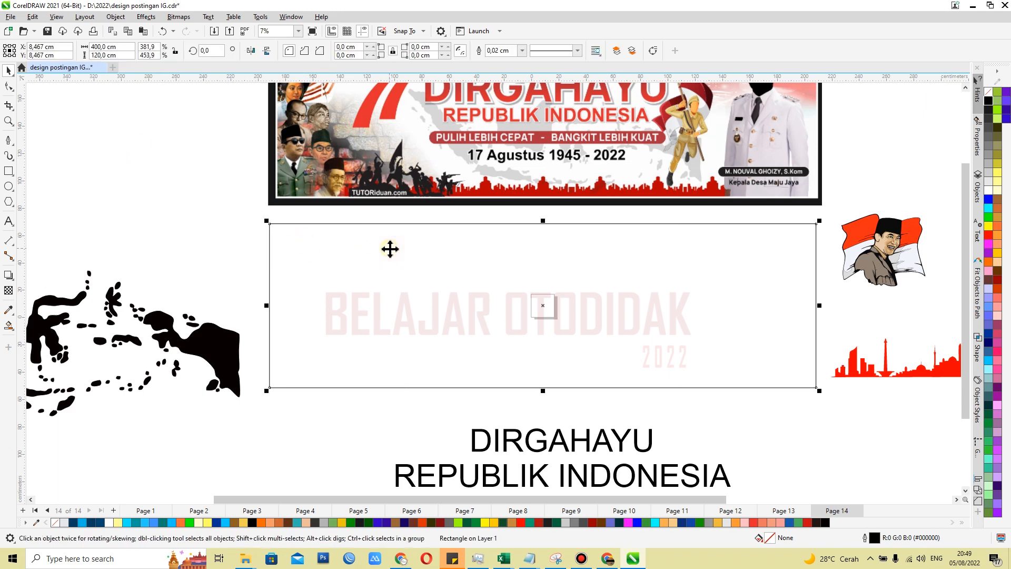
left_click(255, 217)
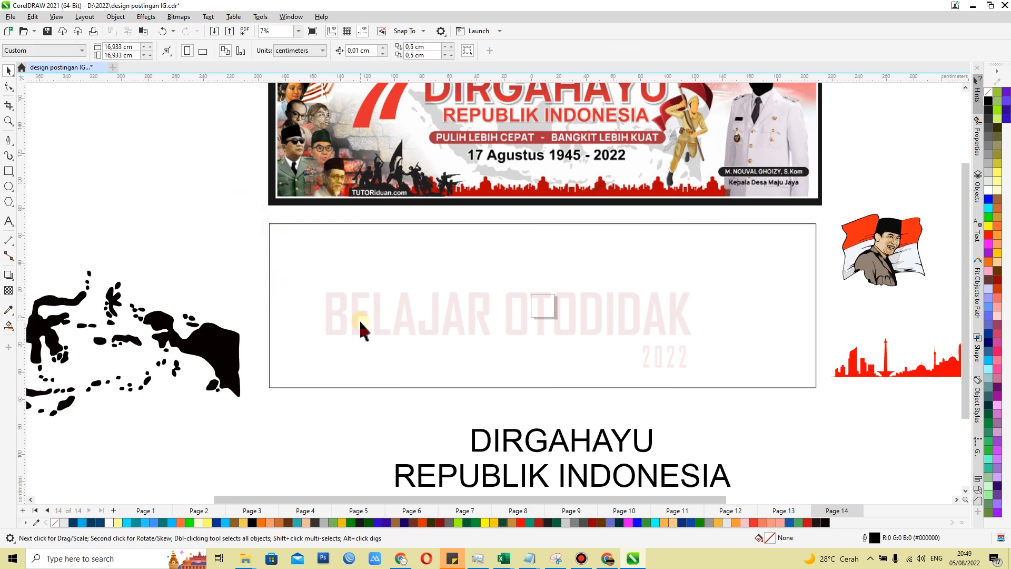
Examine the prepared banner materials around the empty rectangle: the Indonesia map, flag portrait, red city skyline and slogan text
scroll(388, 336, "down", 3)
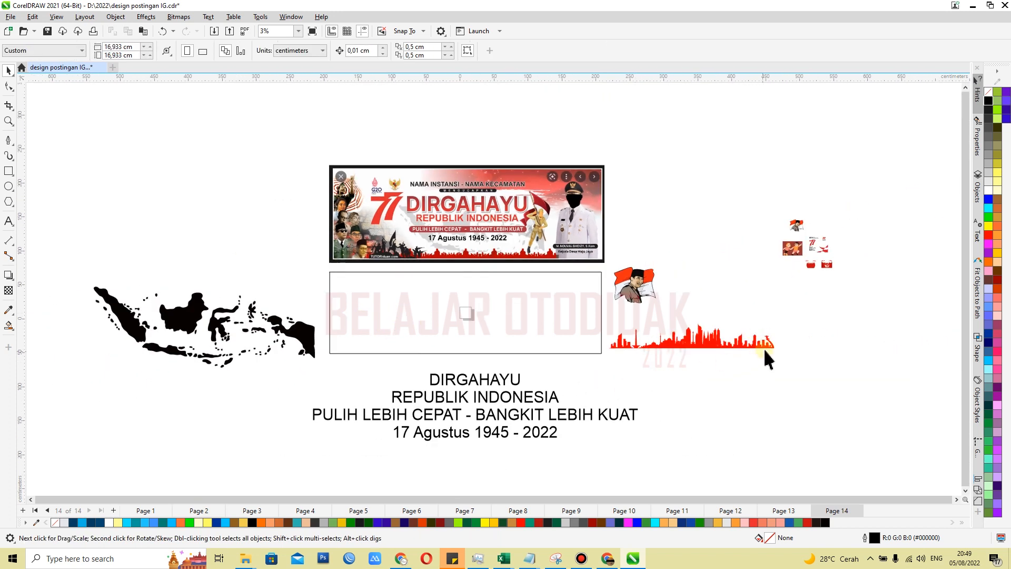
scroll(750, 345, "up", 2)
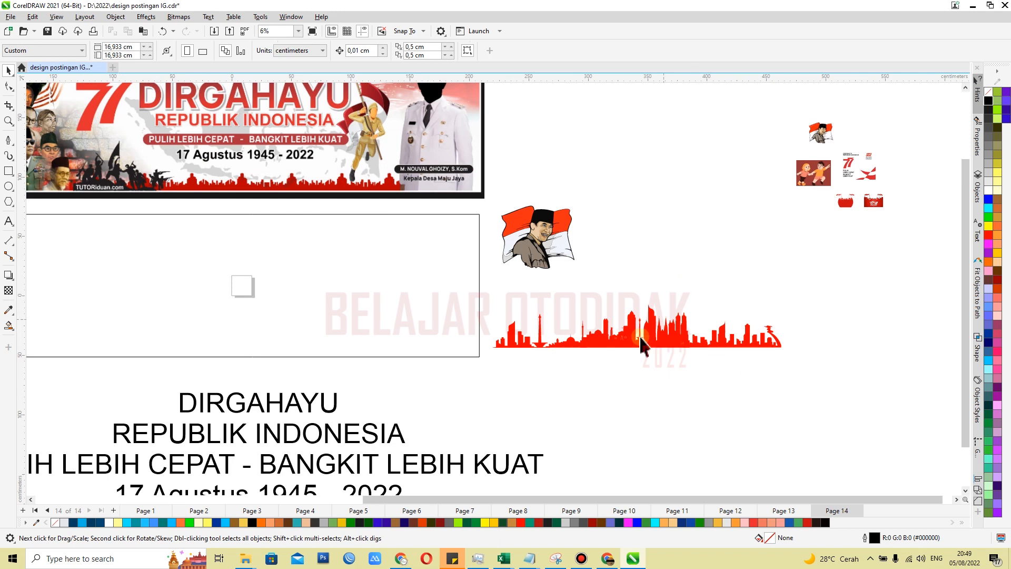
scroll(543, 287, "up", 2)
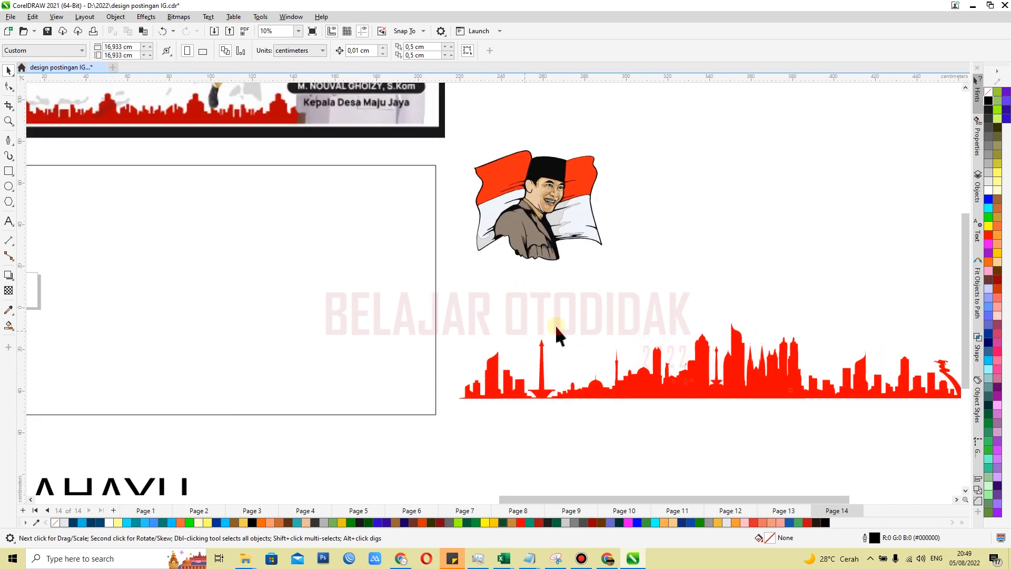
scroll(740, 350, "down", 1)
scroll(740, 350, "down", 1)
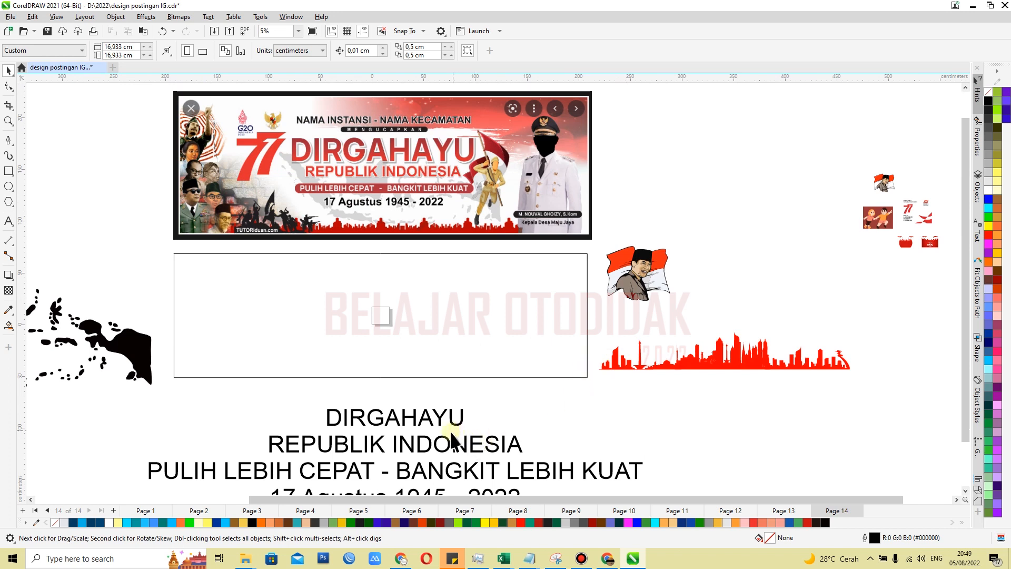
scroll(462, 309, "down", 1)
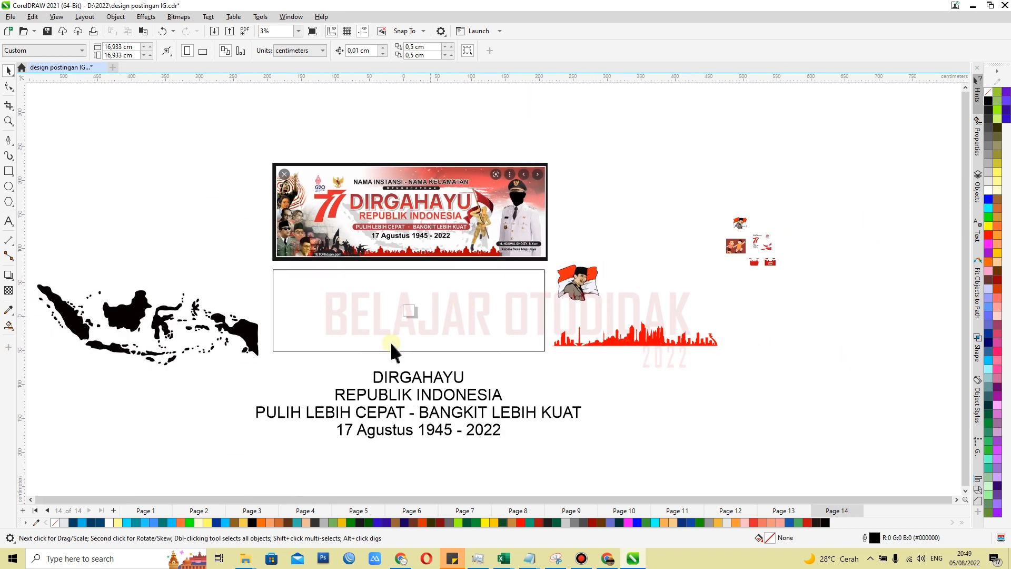
scroll(322, 374, "up", 1)
scroll(365, 278, "down", 1)
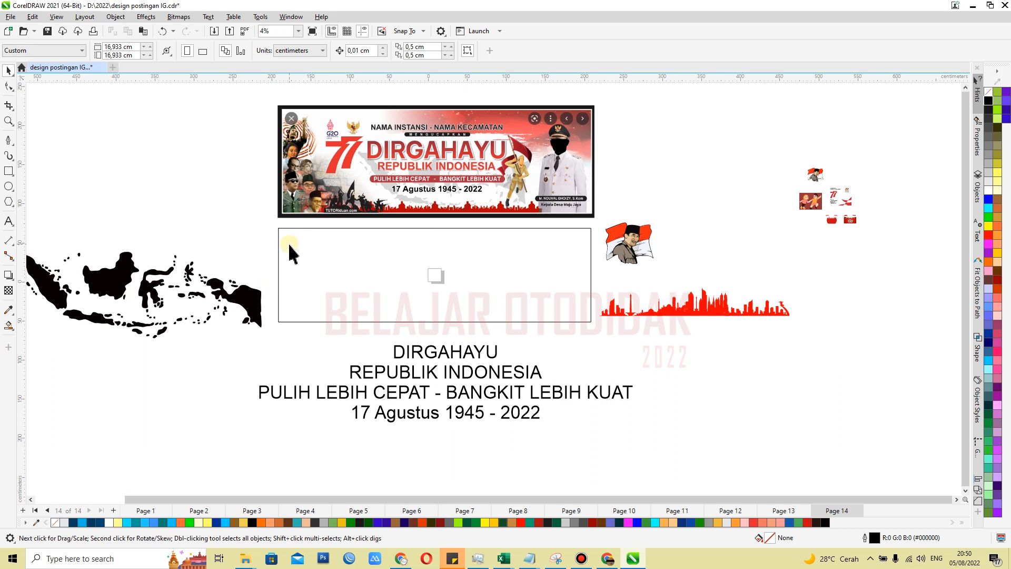
scroll(251, 257, "up", 1)
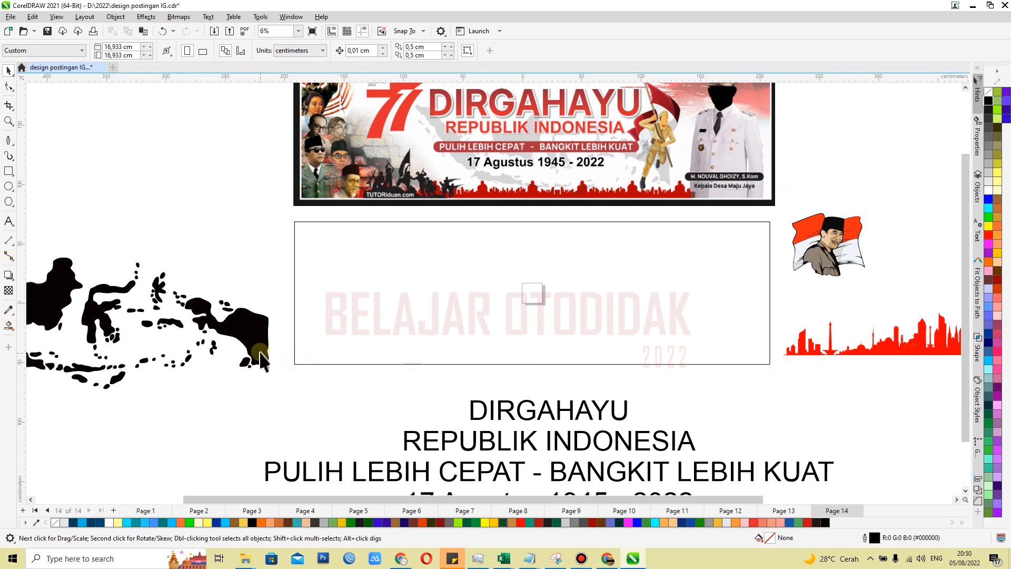
left_click(238, 185)
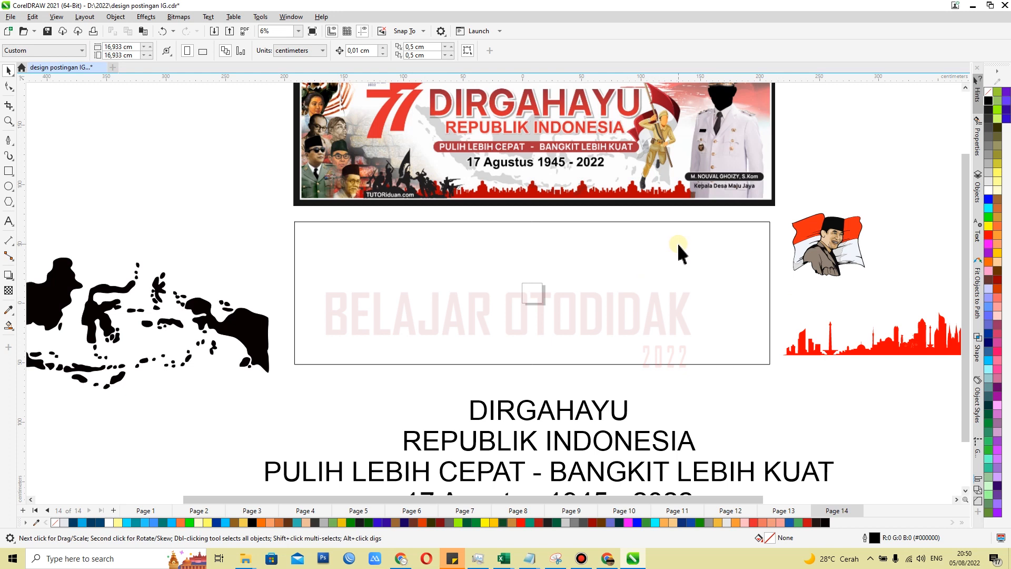
left_click(692, 272)
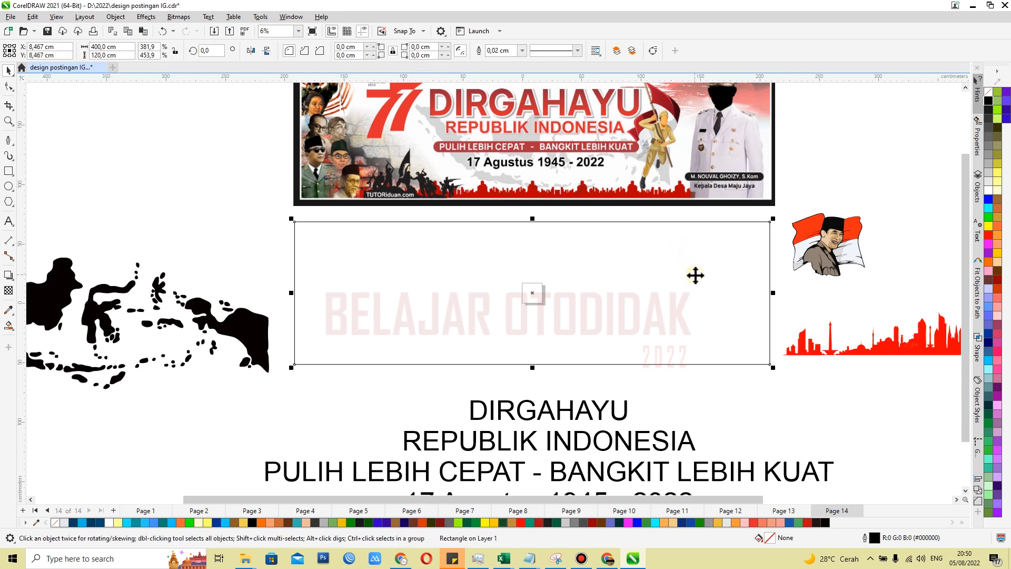
left_click(849, 176)
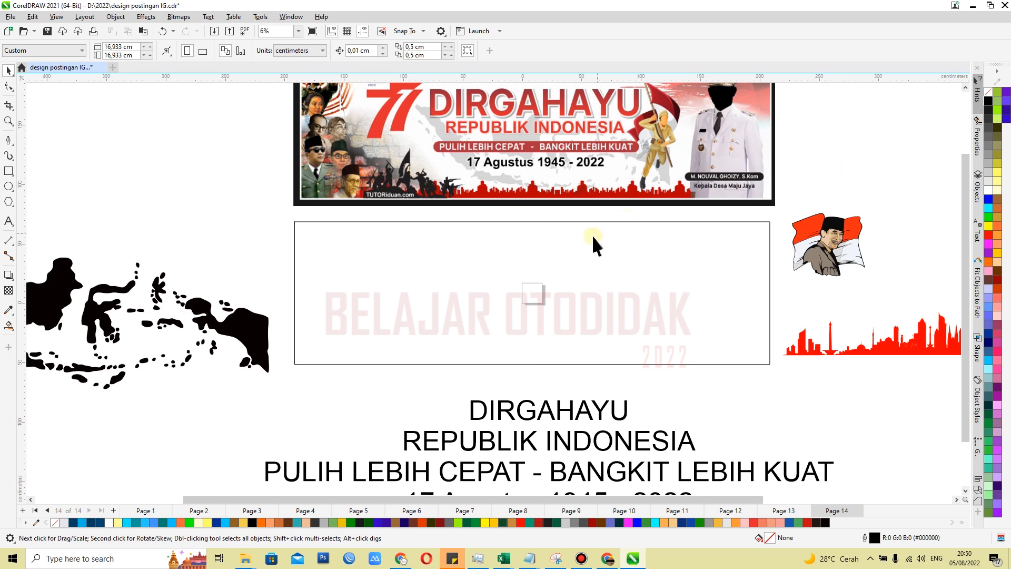
scroll(576, 314, "down", 1)
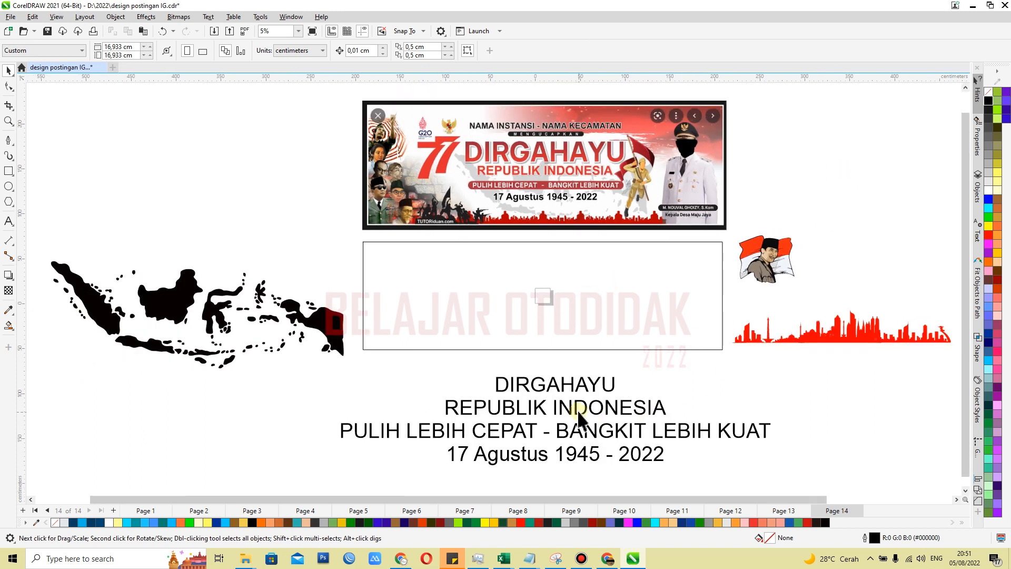
Place a copy of the empty banner rectangle below the red city skyline, overlapping the end of the slogan text
left_click(544, 331)
left_click_drag(441, 285, 741, 400)
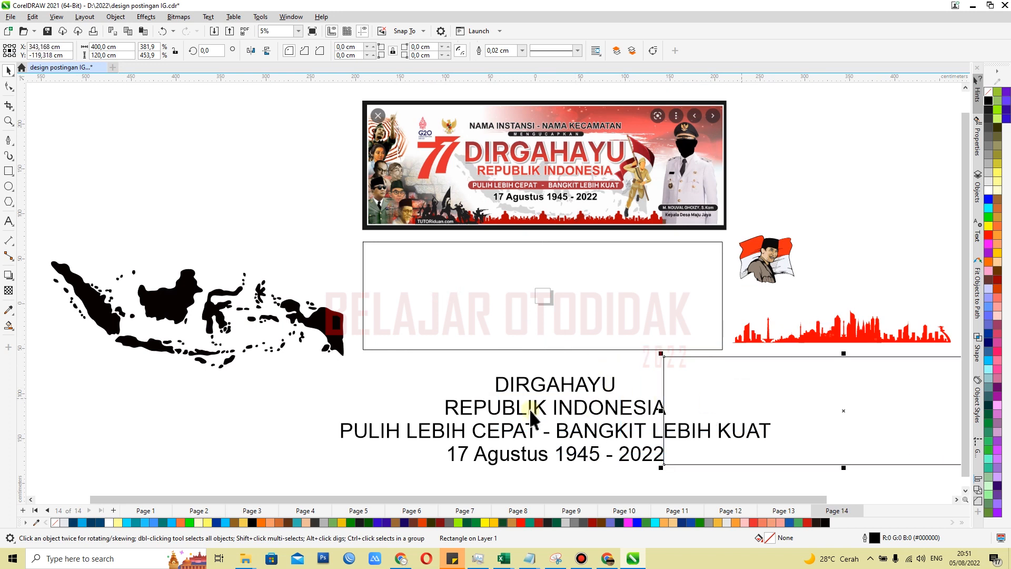
PowerClip the four-line slogan text inside the empty banner rectangle below the reference image
left_click(515, 419)
right_click(514, 410)
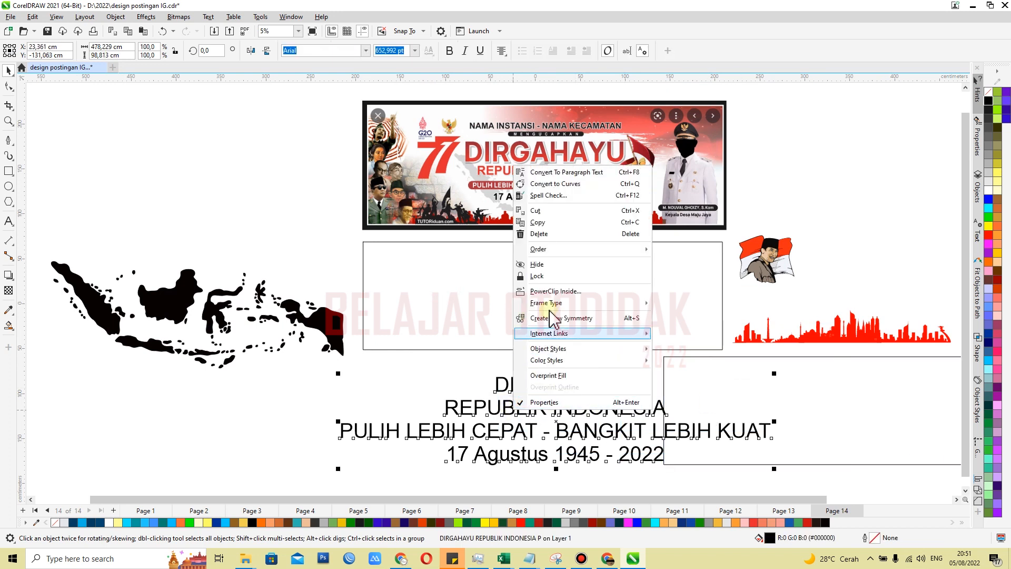
left_click(552, 292)
left_click(410, 299)
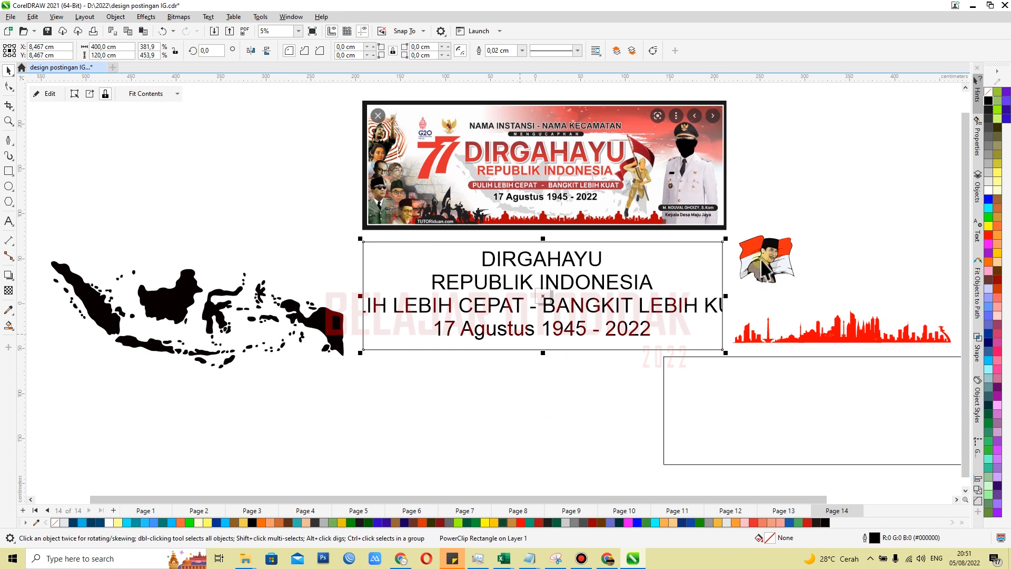
PowerClip the flag portrait inside the banner rectangle that holds the slogan text
left_click(768, 261)
right_click(769, 261)
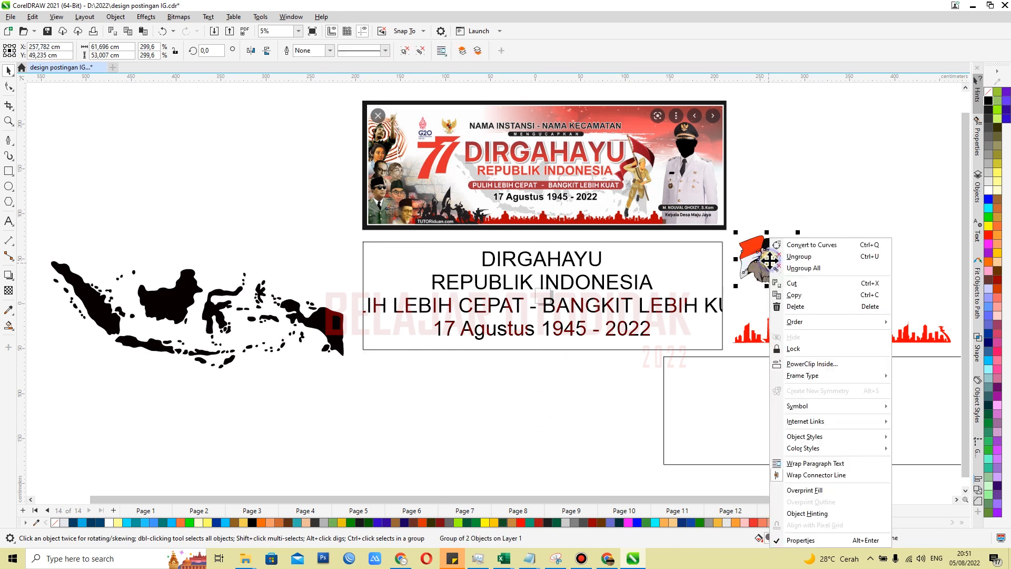
left_click(801, 365)
left_click(674, 297)
PowerClip the red city skyline inside the banner rectangle
left_click(839, 334)
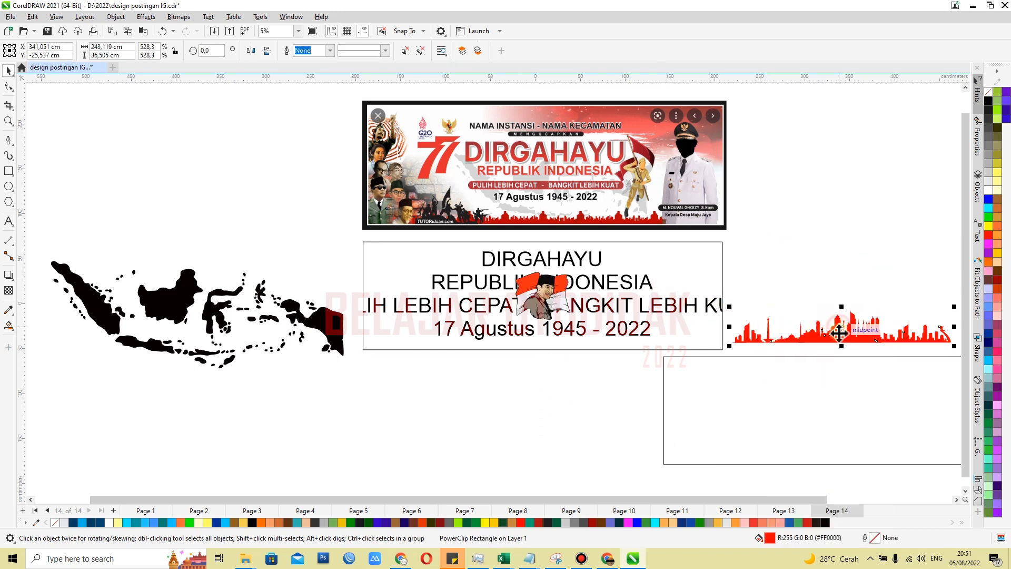
right_click(839, 333)
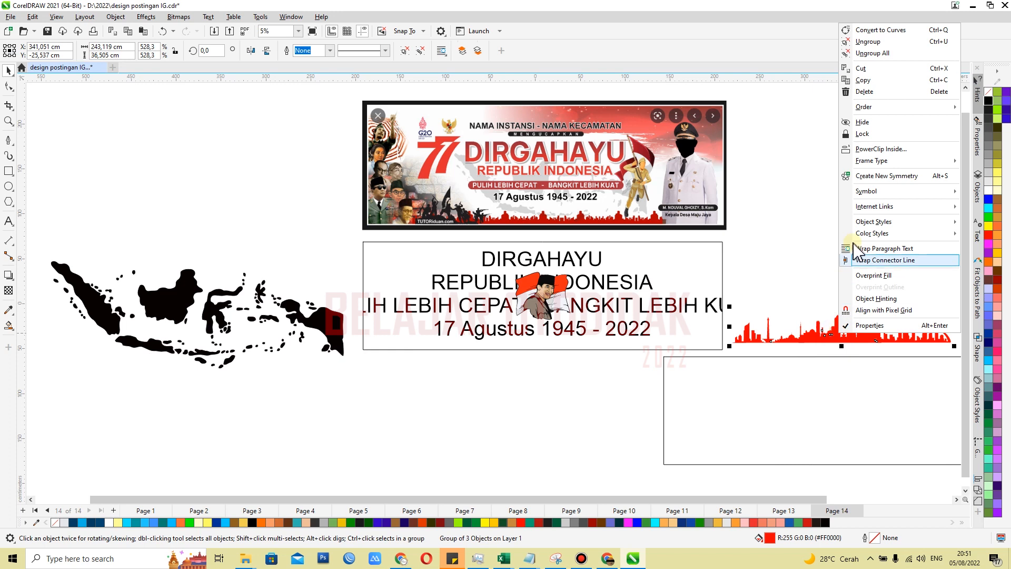
left_click(875, 158)
left_click(668, 277)
PowerClip the black Indonesia map inside the banner rectangle
left_click(168, 304)
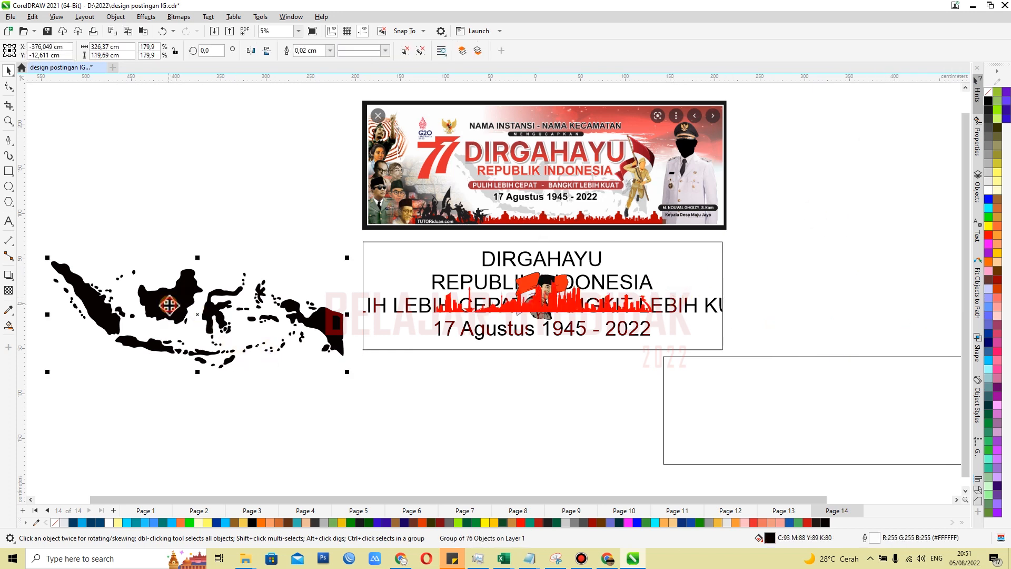
right_click(169, 304)
left_click(227, 362)
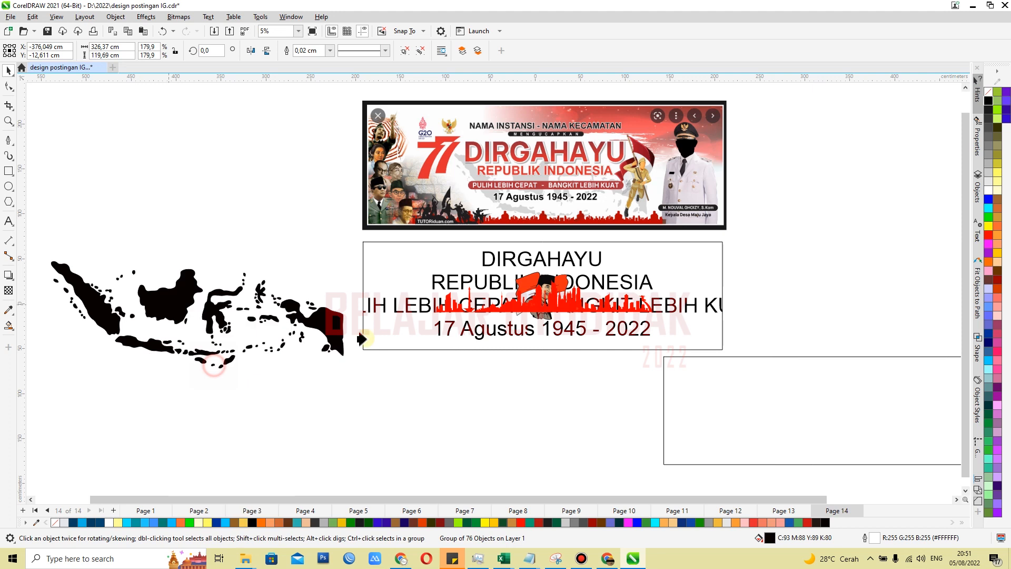
left_click(419, 279)
PowerClip the empty rectangle copy inside the banner rectangle
left_click(744, 394)
right_click(756, 384)
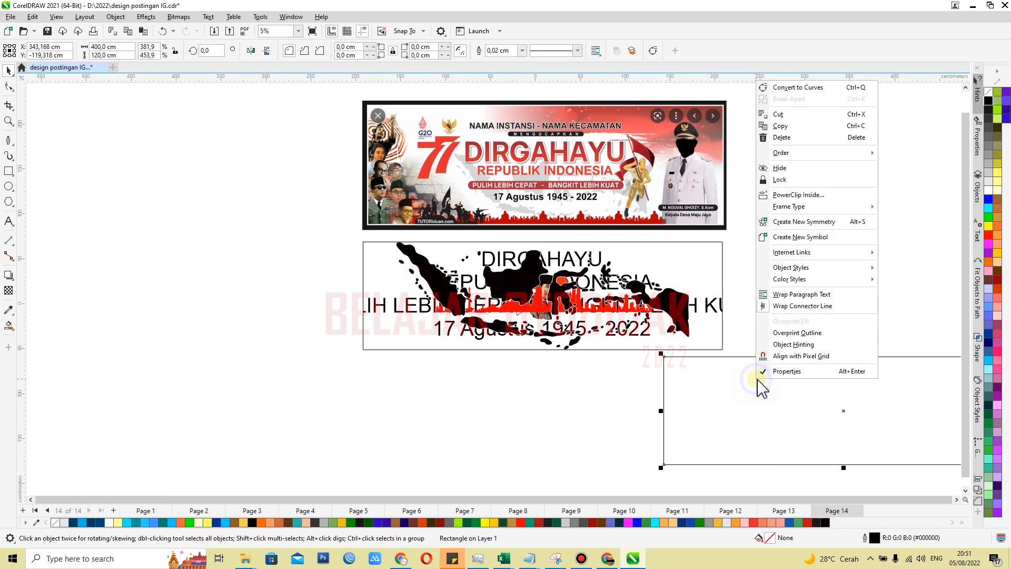
left_click(798, 195)
left_click(599, 292)
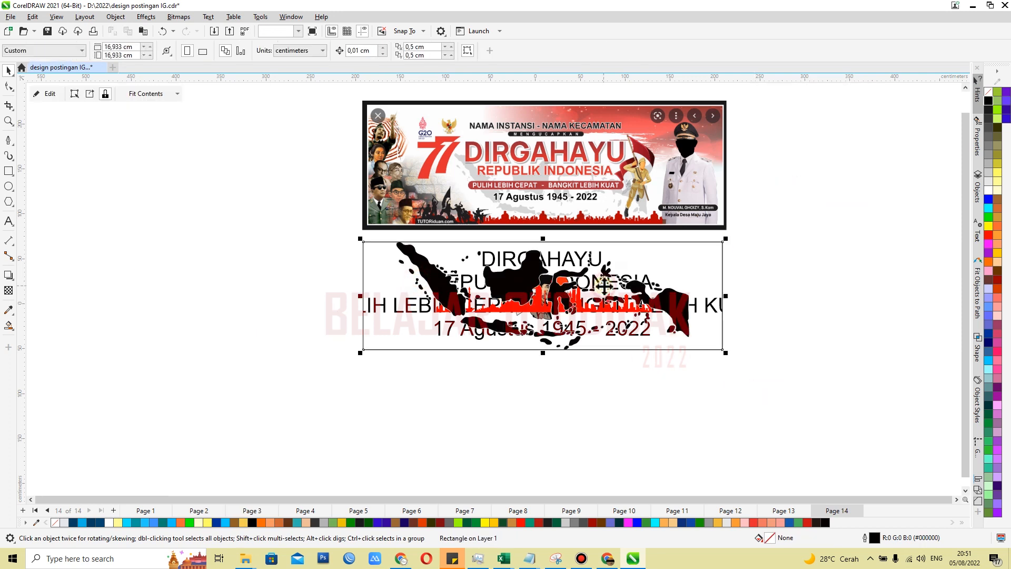
Edit the banner's PowerClip contents, moving the rectangle copy below the frame and the Indonesia map to the frame's left side
double_click(619, 327)
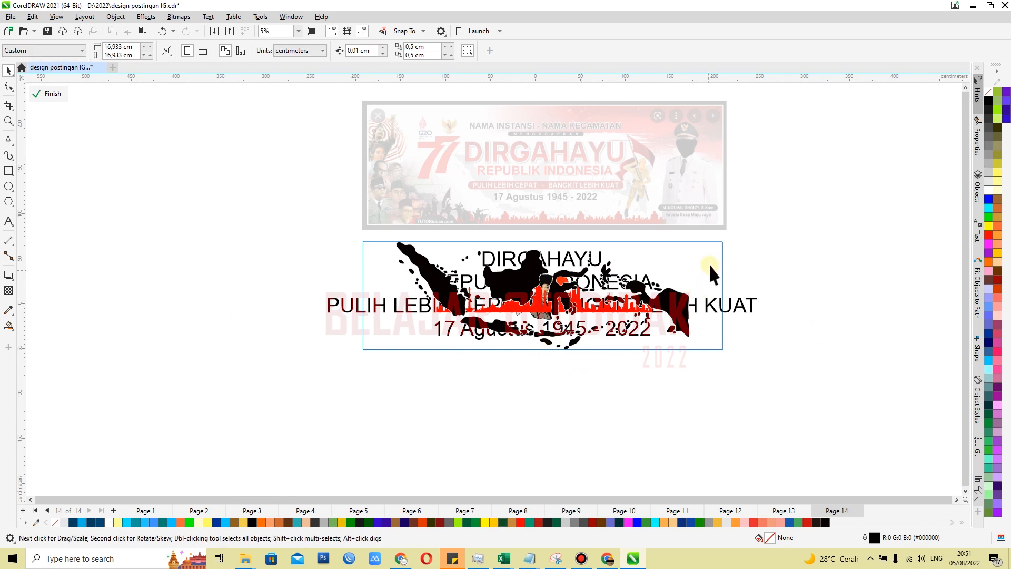
left_click_drag(711, 263, 600, 403)
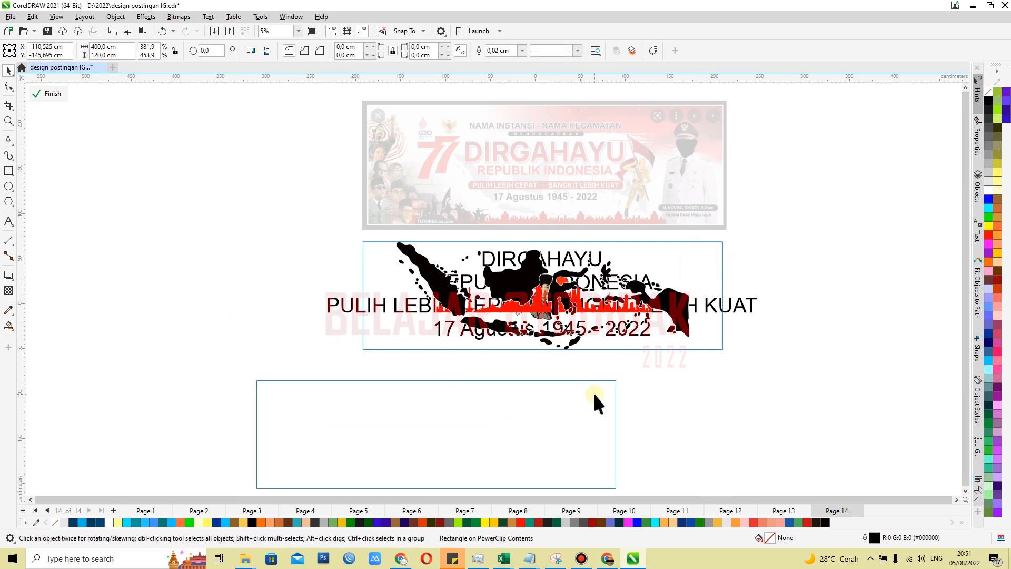
left_click(506, 299)
scroll(507, 299, "down", 2)
left_click_drag(483, 292, 226, 286)
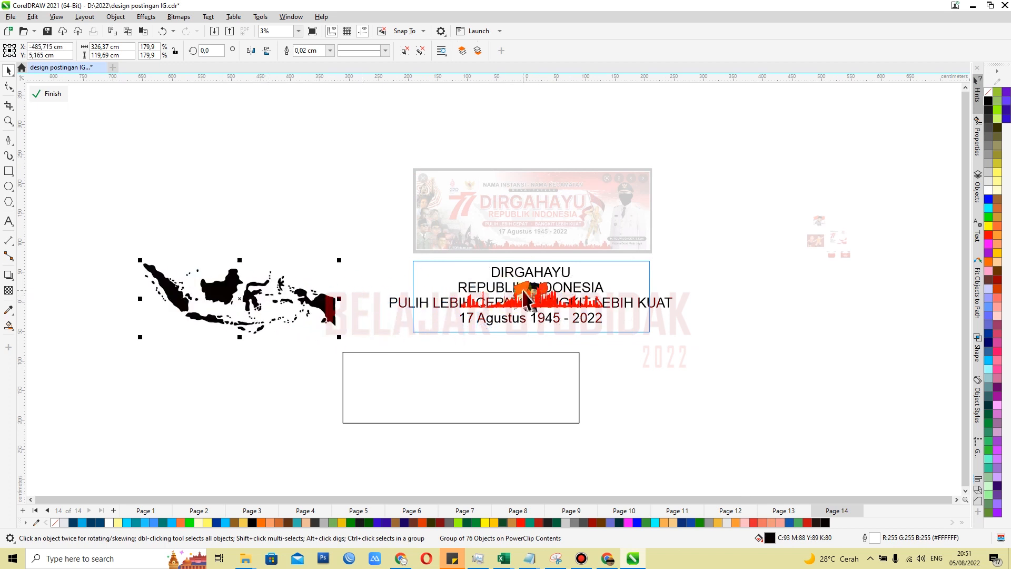
Spread out the remaining PowerClip contents: portrait right of the frame, skyline on its bottom edge, slogan text to the lower right
left_click(521, 291)
left_click_drag(522, 291, 700, 260)
left_click(533, 304)
left_click_drag(534, 304, 532, 333)
left_click(531, 287)
left_click(532, 290)
left_click_drag(515, 286, 740, 378)
Centre the rectangle copy on the page so that it coincides with the banner frame
left_click(543, 385)
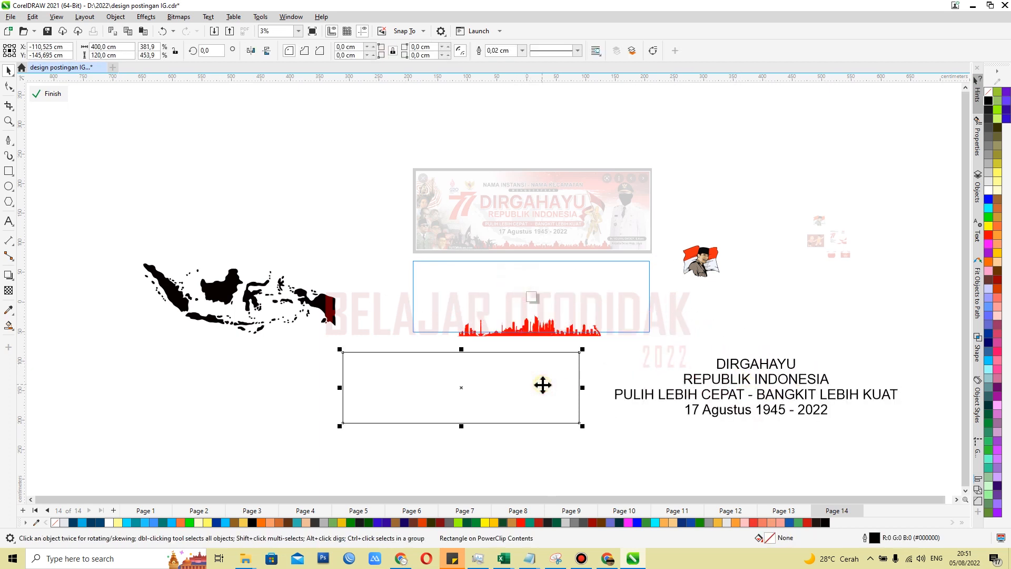
key("p")
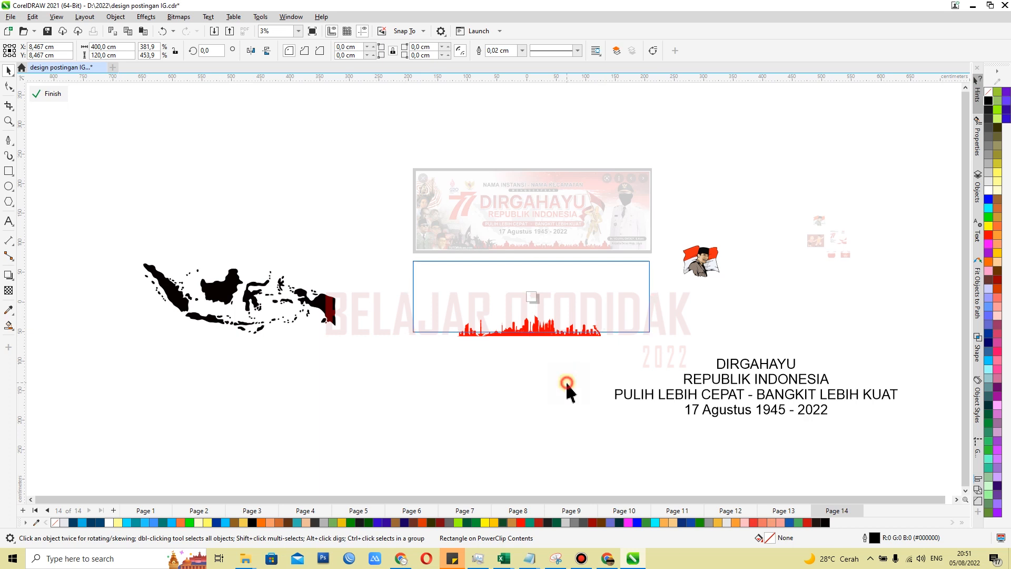
scroll(547, 305, "up", 2)
left_click(695, 279)
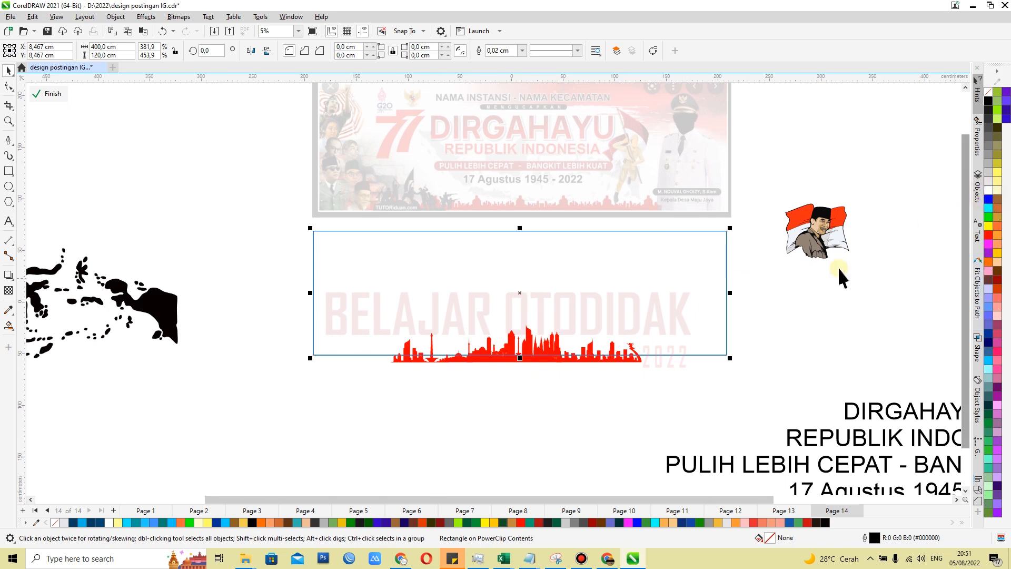
left_click(779, 334)
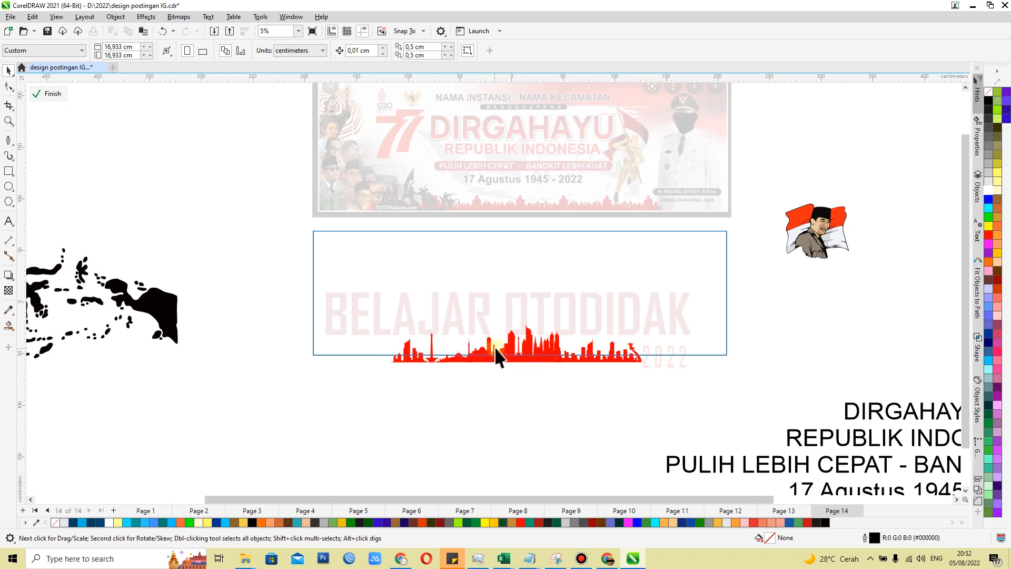
Move the red skyline just below the frame and PowerClip it inside the centred rectangle copy
left_click(514, 358)
left_click_drag(514, 358, 506, 387)
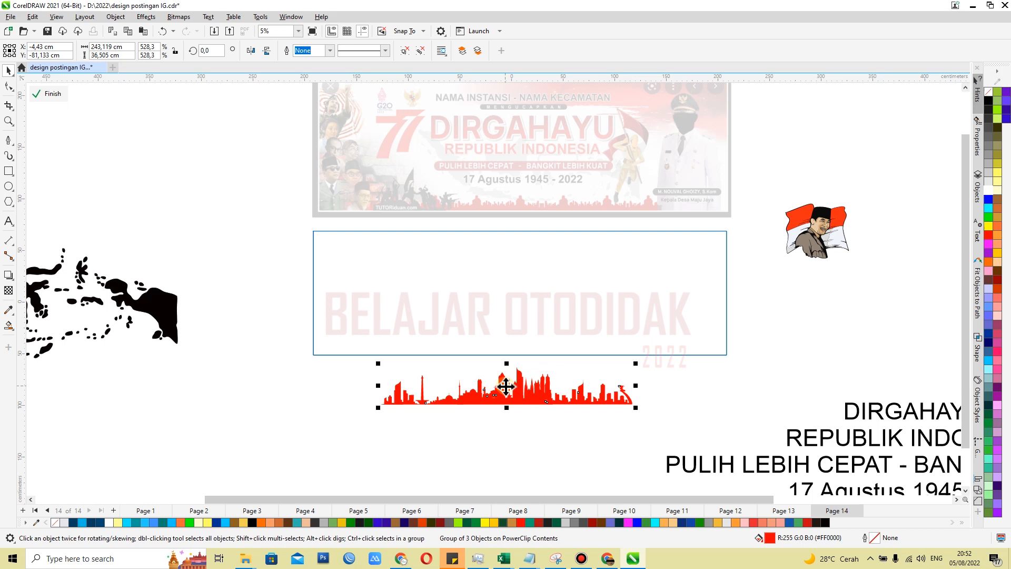
right_click(505, 387)
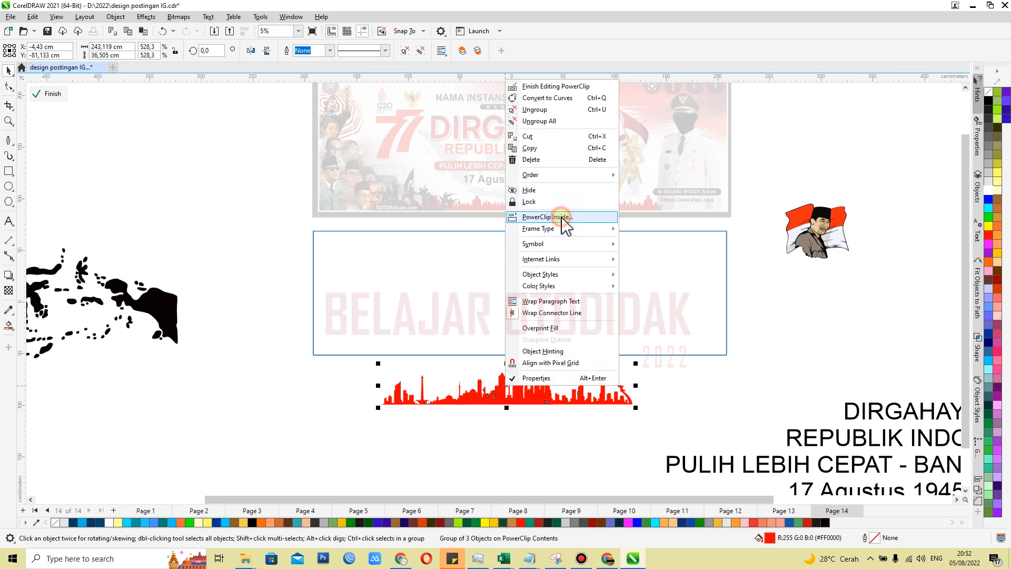
left_click(540, 324)
left_click(539, 324)
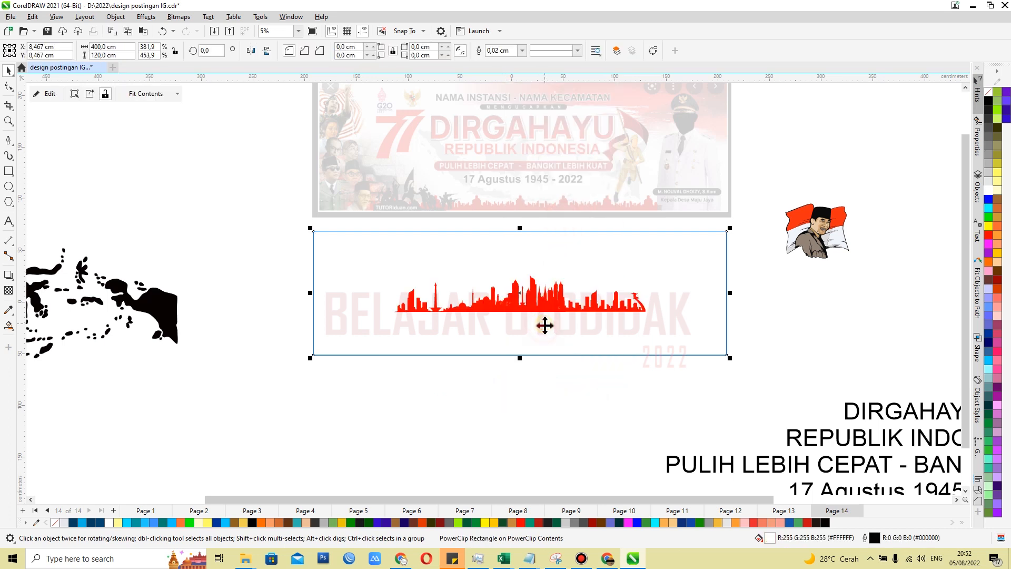
PowerClip the flag portrait inside the centred inner rectangle over the skyline
left_click(820, 243)
right_click(820, 232)
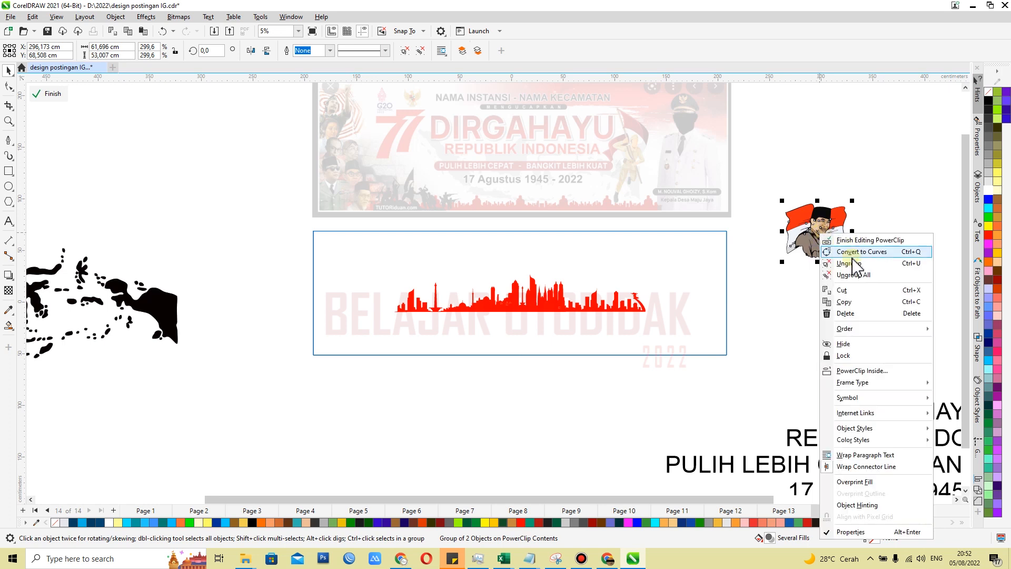
left_click(858, 376)
left_click(535, 302)
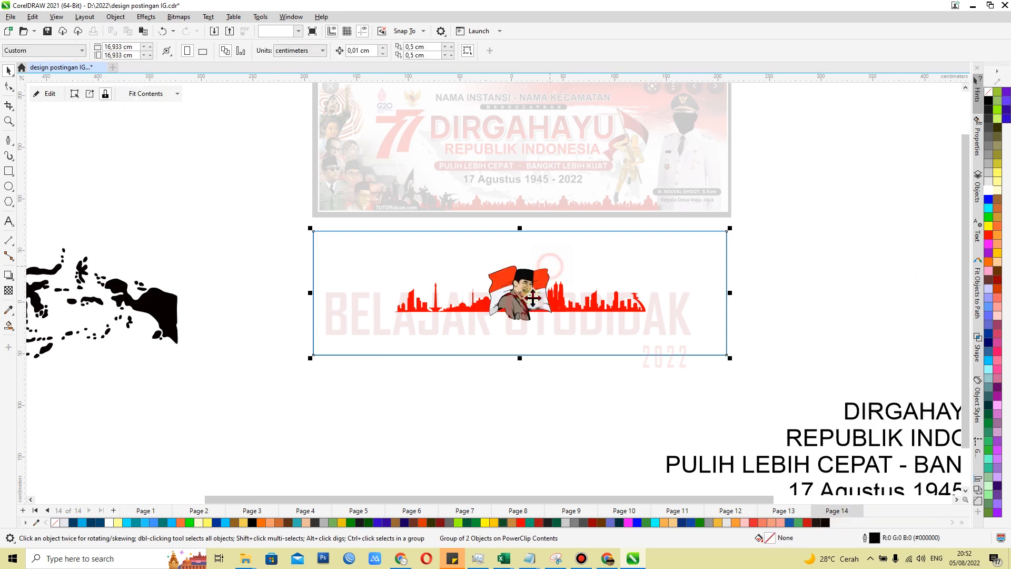
PowerClip the black Indonesia map inside the centred inner rectangle
left_click(142, 306)
right_click(143, 305)
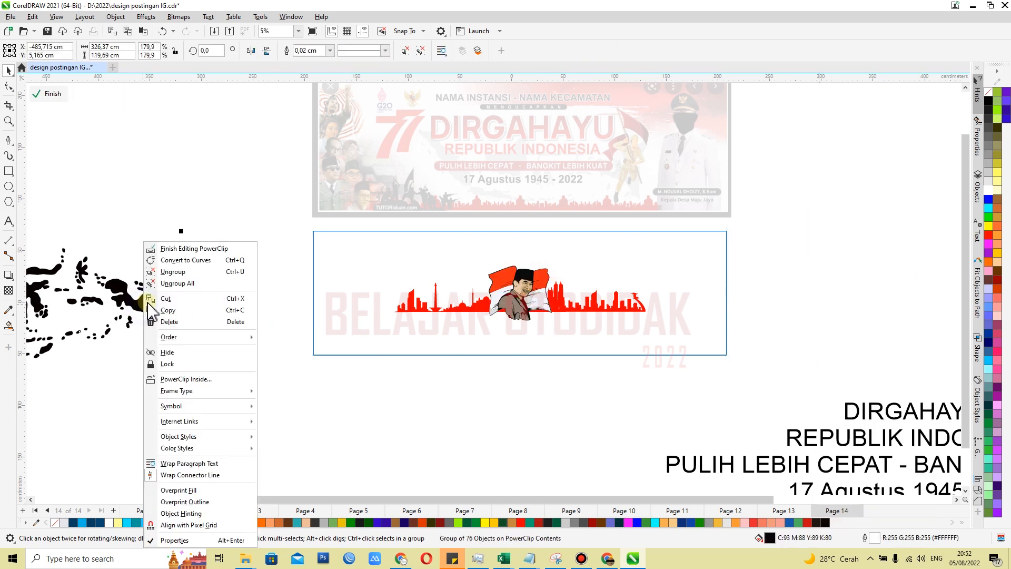
left_click(234, 314)
left_click(447, 274)
Edit the inner rectangle's PowerClip contents, separating the map below the frame, the portrait at its left end and the skyline at its bottom edge
left_click(642, 385)
double_click(625, 322)
left_click(606, 334)
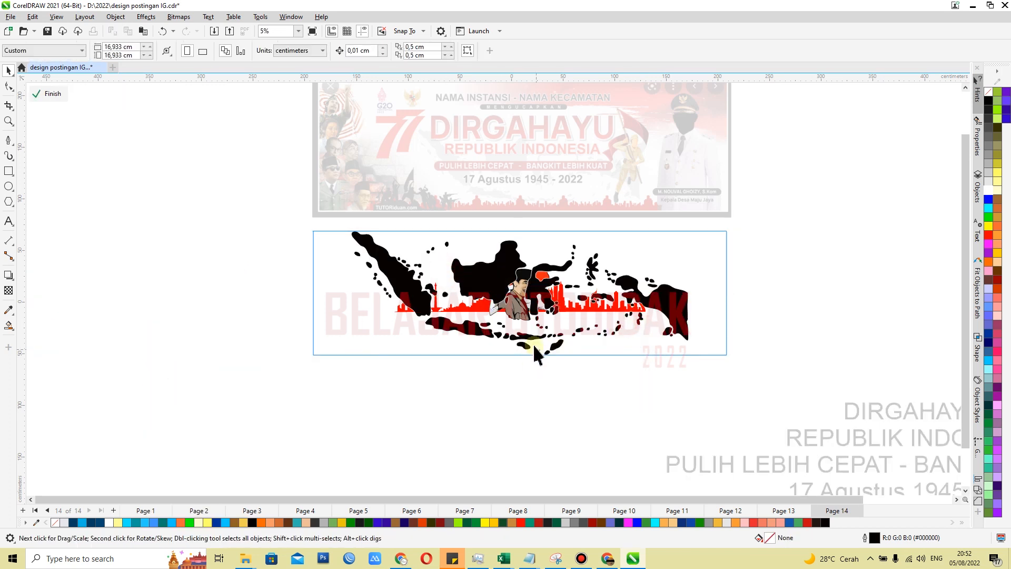
left_click(489, 278)
left_click_drag(489, 277, 432, 409)
left_click(512, 297)
left_click_drag(512, 297, 335, 309)
left_click(514, 310)
left_click_drag(514, 309, 498, 351)
Enlarge the skyline proportionally to about 319 cm wide and seat its base on the frame's bottom edge
left_click_drag(634, 309, 712, 301)
scroll(550, 345, "up", 1)
scroll(514, 361, "up", 1)
left_click_drag(578, 327, 581, 339)
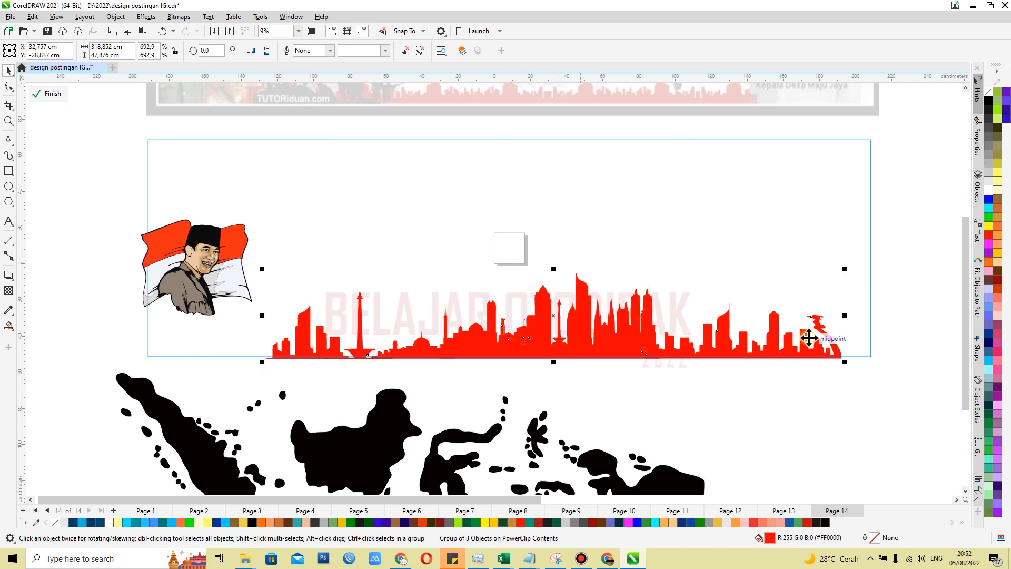
scroll(809, 337, "up", 2)
scroll(809, 340, "up", 2)
left_click_drag(752, 357, 767, 366)
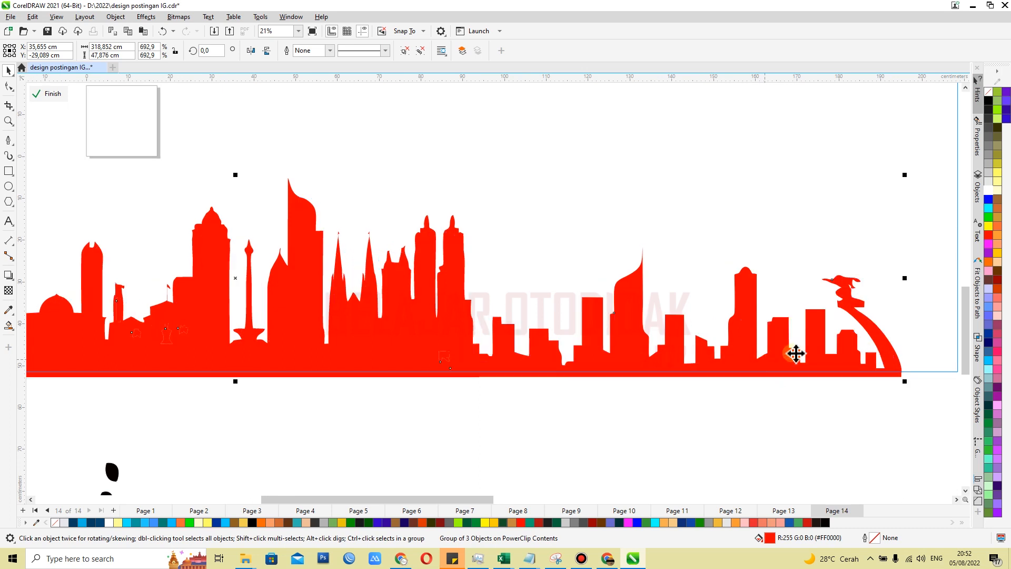
Reduce the skyline proportionally to about 269 cm wide and shift it slightly right along the frame's bottom edge
scroll(795, 364, "down", 4)
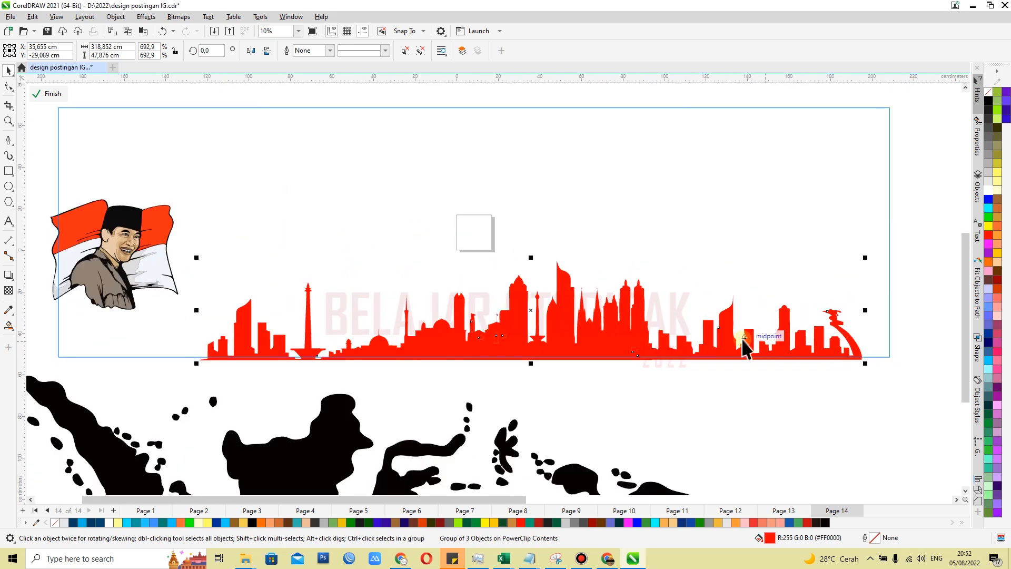
scroll(745, 346, "down", 2)
scroll(742, 347, "up", 2)
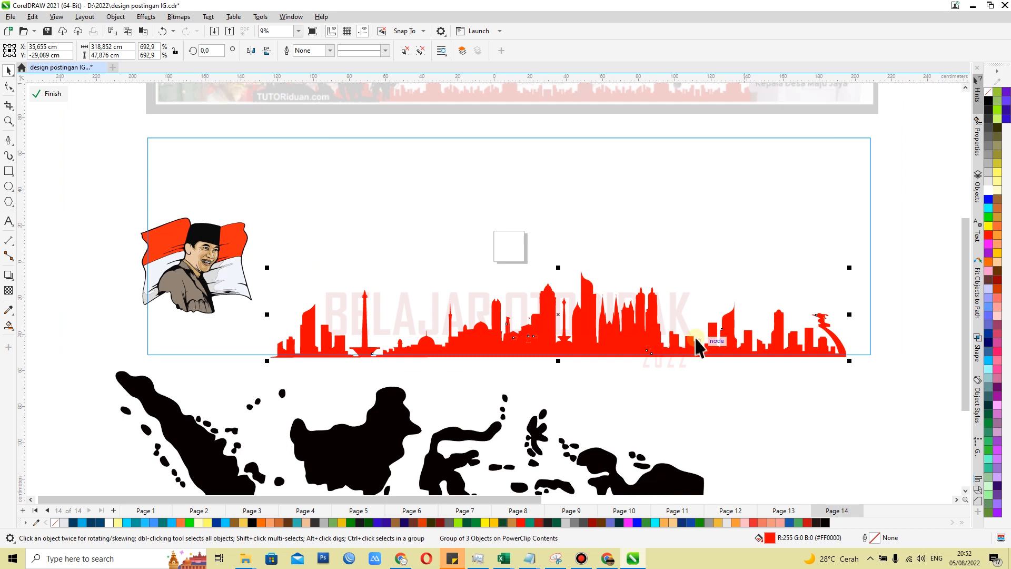
left_click_drag(849, 267, 824, 292)
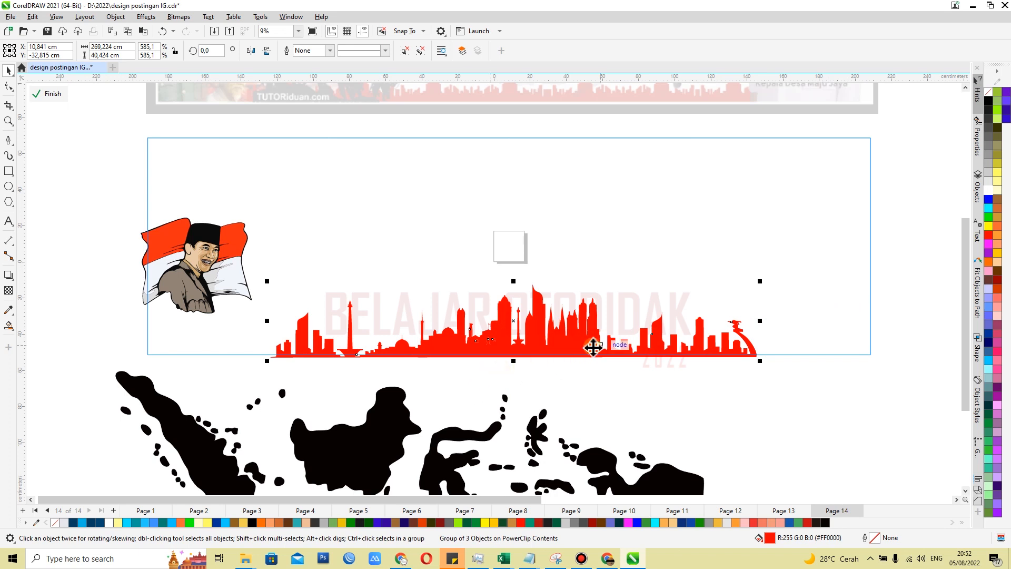
left_click_drag(591, 343, 599, 350)
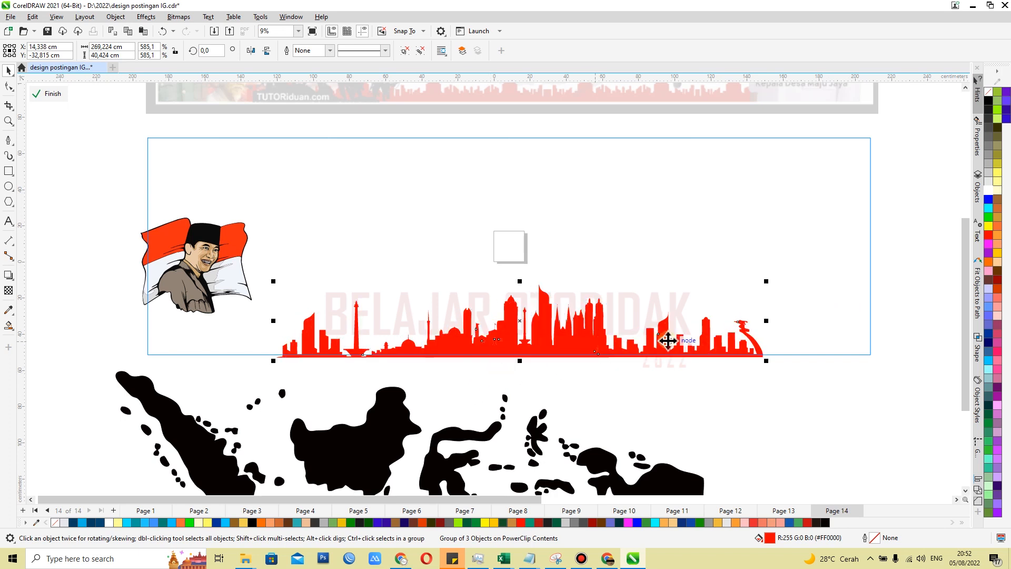
Enlarge the flag portrait to about 109 × 94 cm and place it at the left end of the frame
scroll(674, 339, "down", 1)
left_click(323, 294)
left_click_drag(357, 245, 422, 188)
left_click_drag(318, 287, 327, 301)
scroll(327, 302, "up", 1)
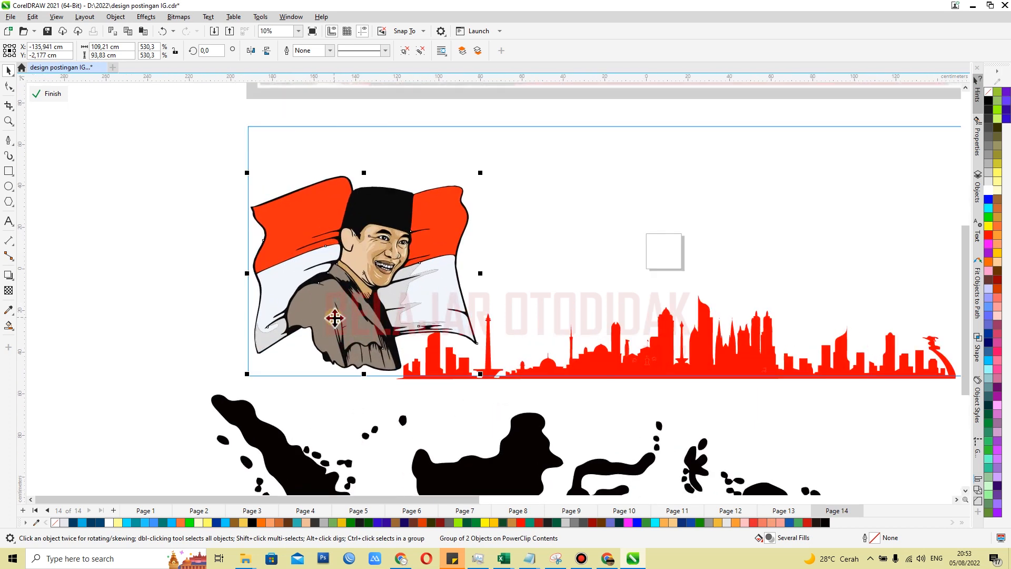
left_click_drag(334, 317, 333, 316)
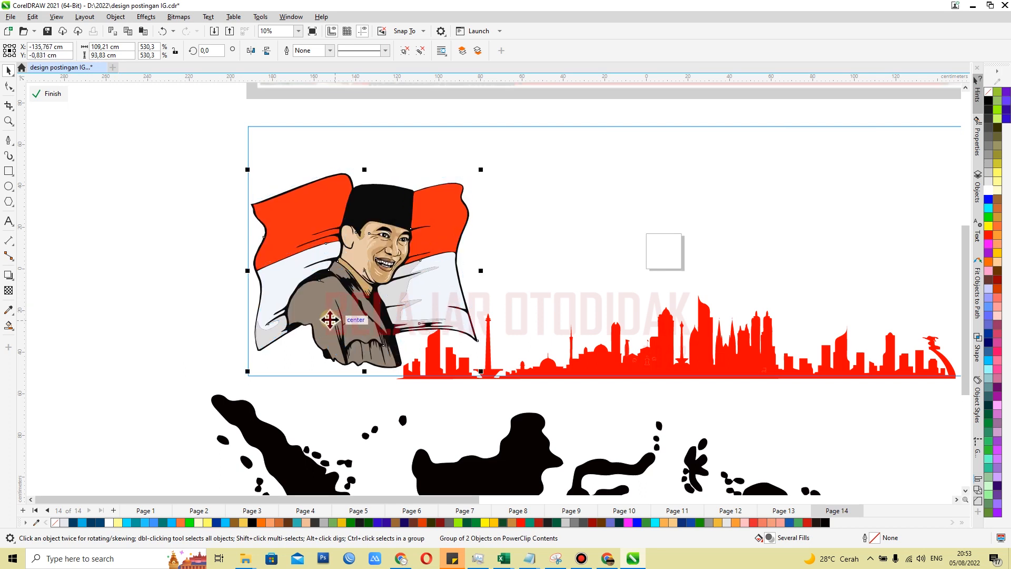
left_click(182, 286)
scroll(184, 287, "down", 2)
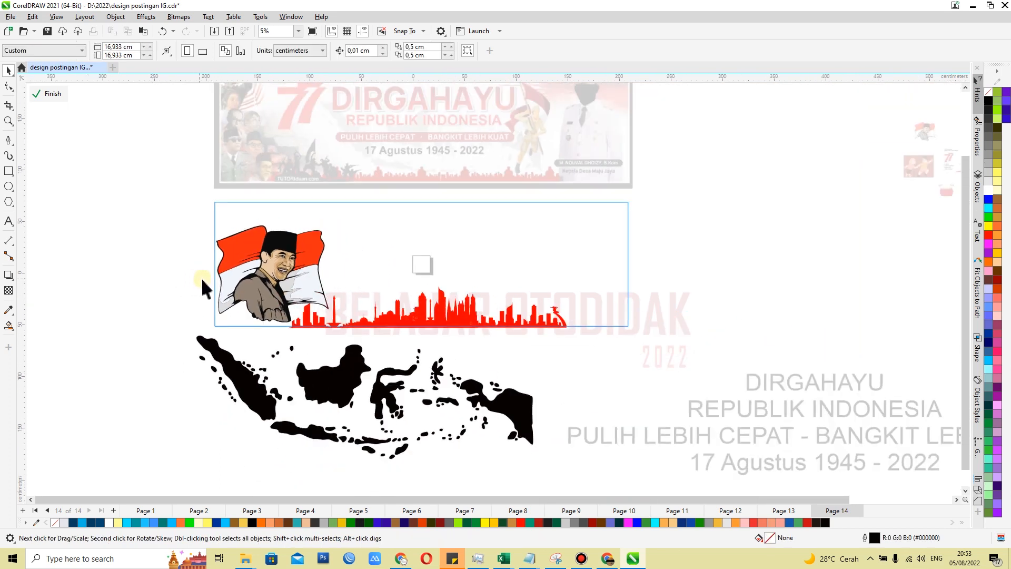
Scale the flag portrait down to about 84 × 73 cm and place it in the frame's lower-left corner
left_click(259, 295)
scroll(260, 295, "up", 2)
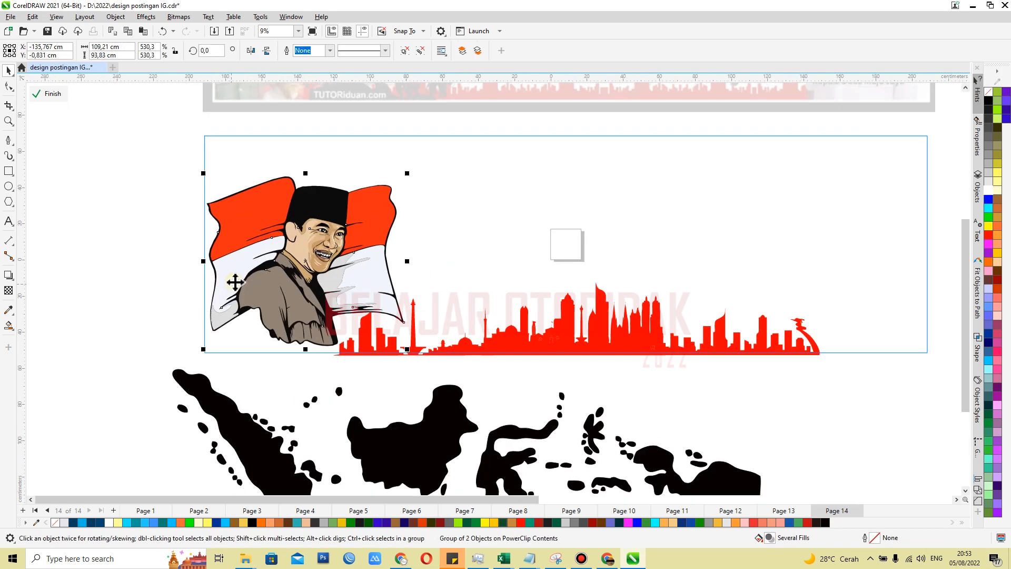
left_click_drag(534, 95, 468, 173)
left_click_drag(330, 314, 311, 334)
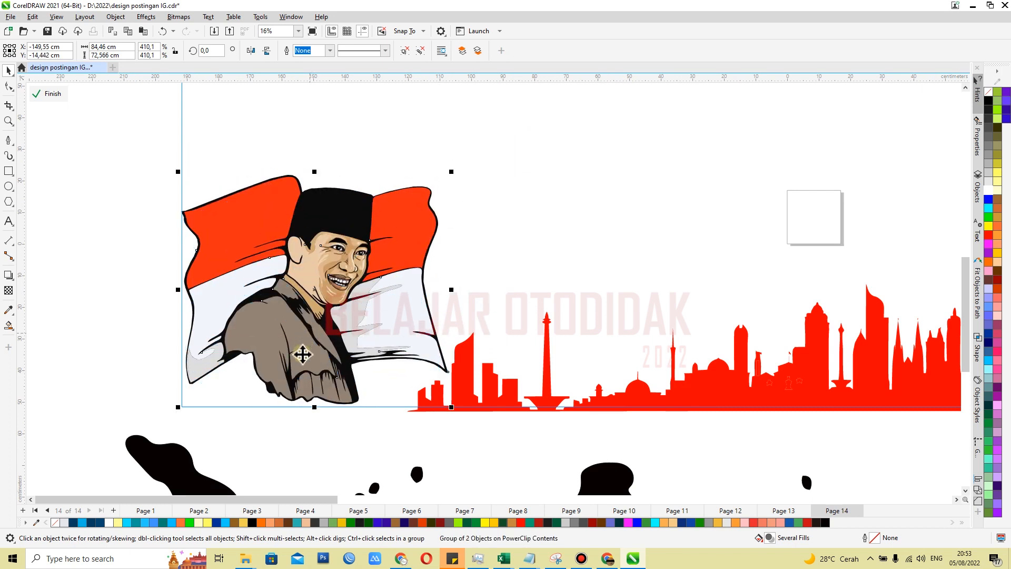
left_click(105, 300)
scroll(223, 312, "down", 3)
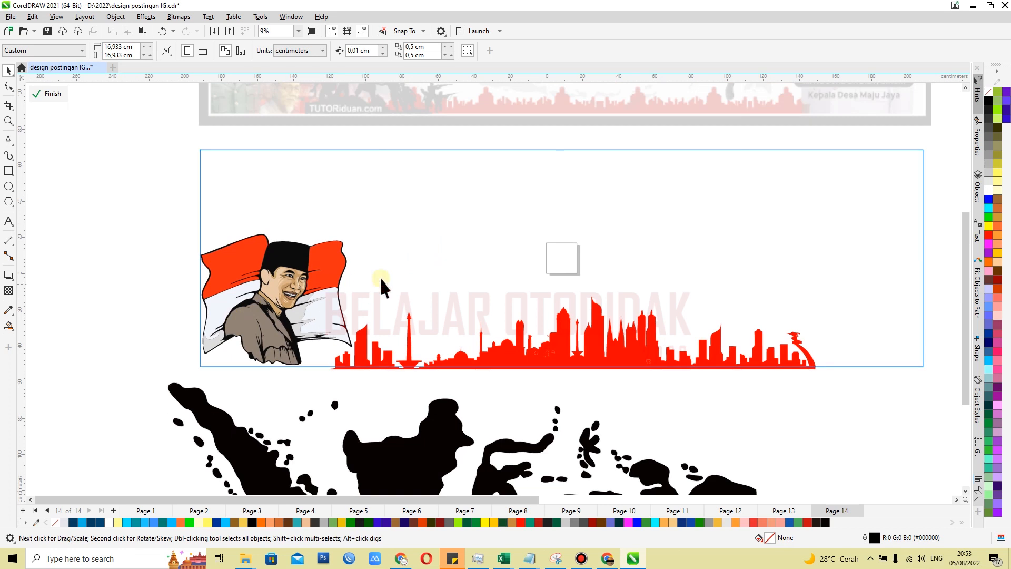
Bring the black Indonesia map into the frame, reducing it proportionally to about 219 × 80 cm above the skyline
left_click_drag(411, 467, 527, 256)
left_click_drag(901, 153, 707, 225)
left_click_drag(669, 311, 735, 258)
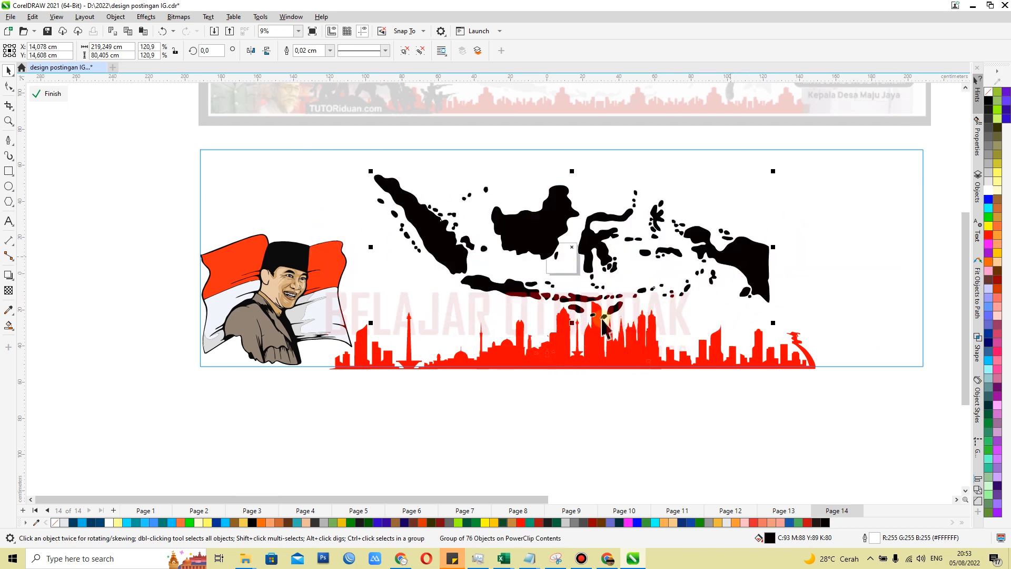
scroll(603, 326, "down", 2)
scroll(676, 208, "up", 2)
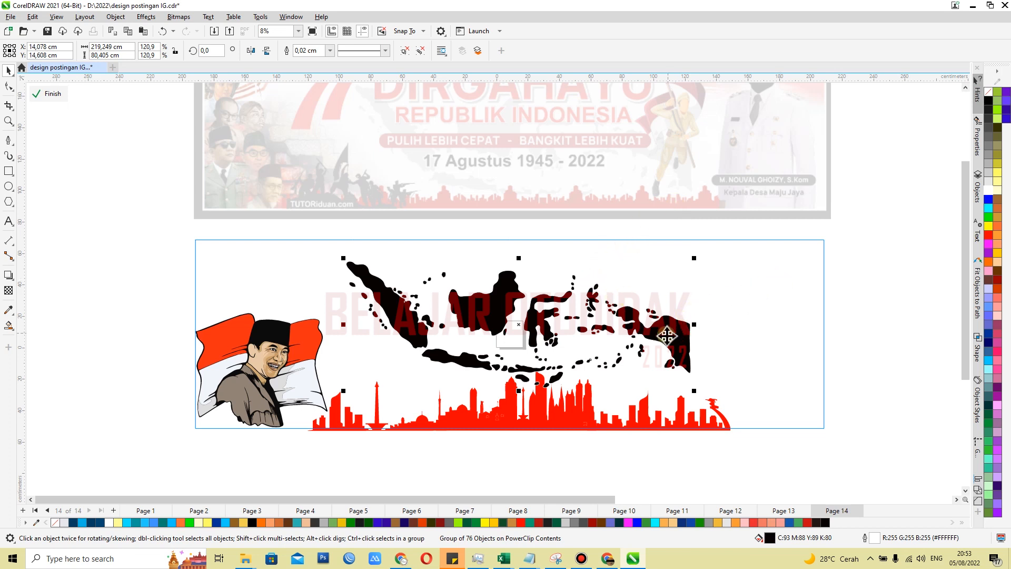
Reduce the Indonesia map proportionally to about 183 × 67 cm and centre it just above the skyline
left_click_drag(667, 340, 665, 350)
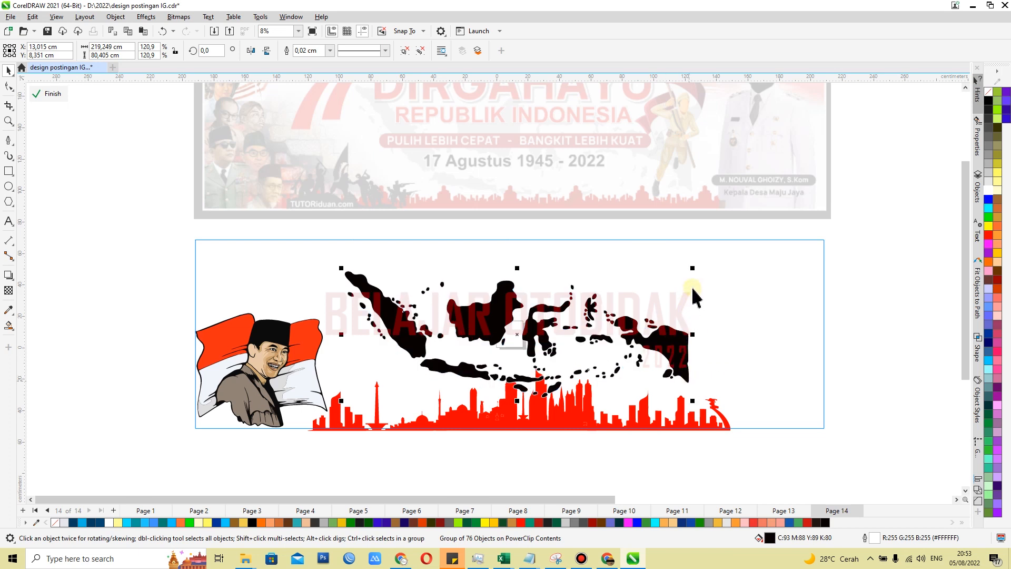
left_click_drag(692, 268, 636, 289)
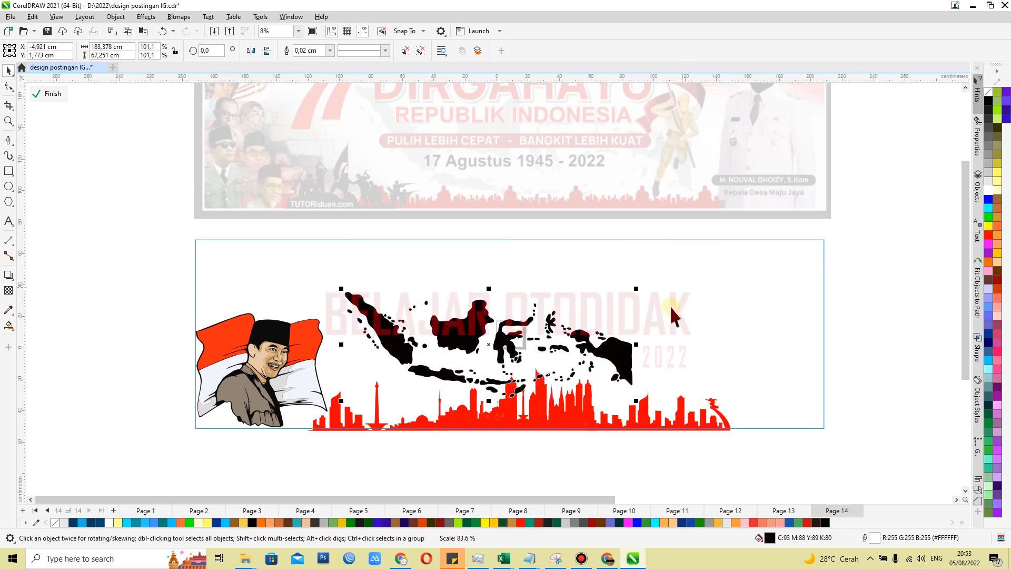
left_click_drag(612, 354, 643, 334)
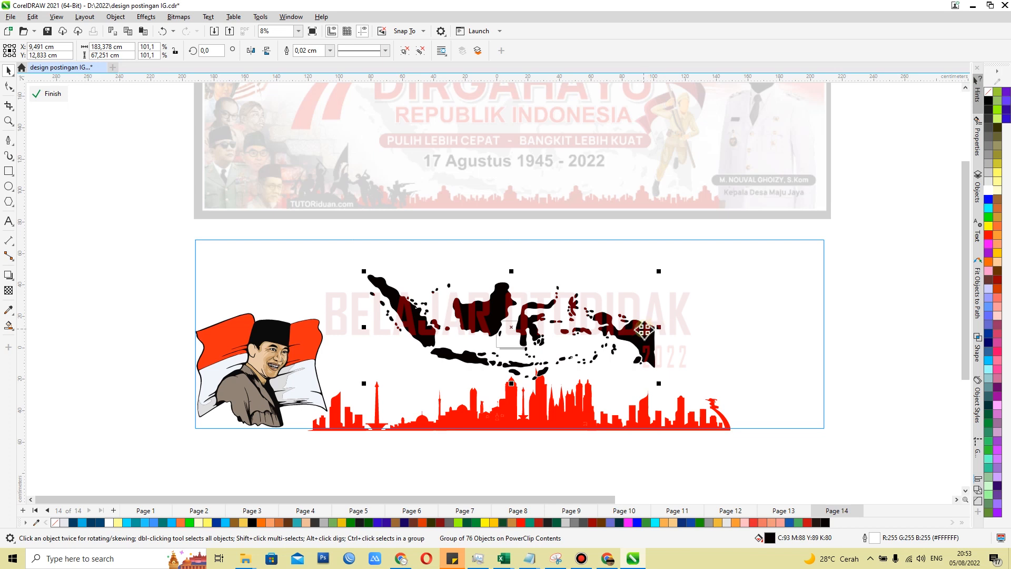
scroll(644, 330, "down", 1)
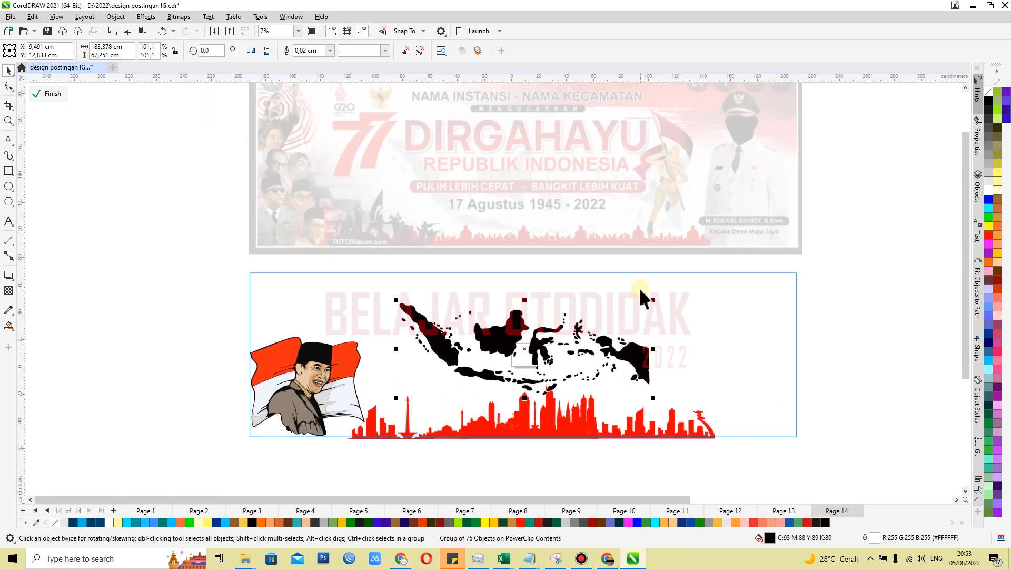
left_click_drag(638, 350, 634, 349)
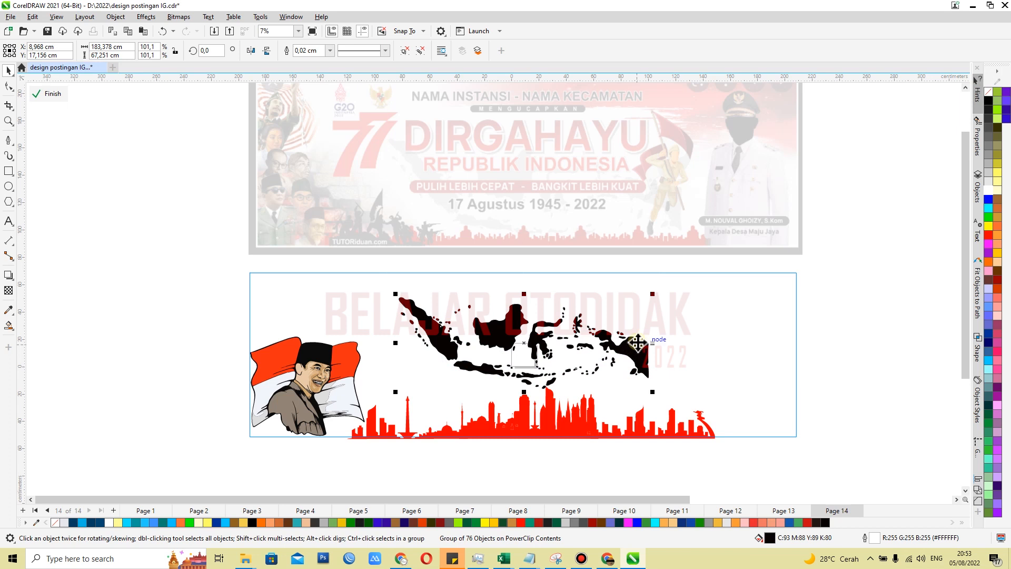
Apply a uniform transparency of 90 to the Indonesia map
scroll(602, 363, "down", 1)
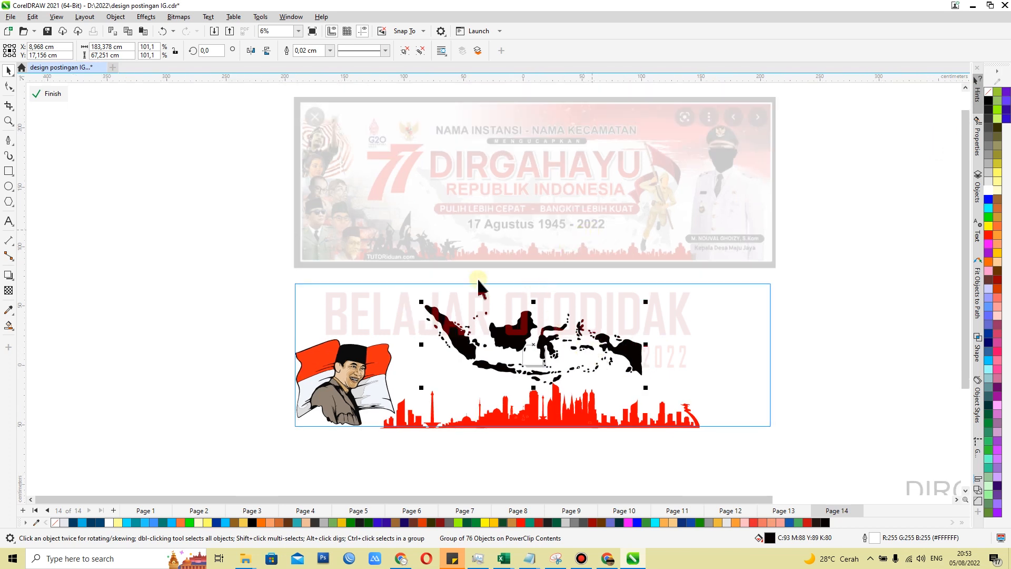
left_click(9, 291)
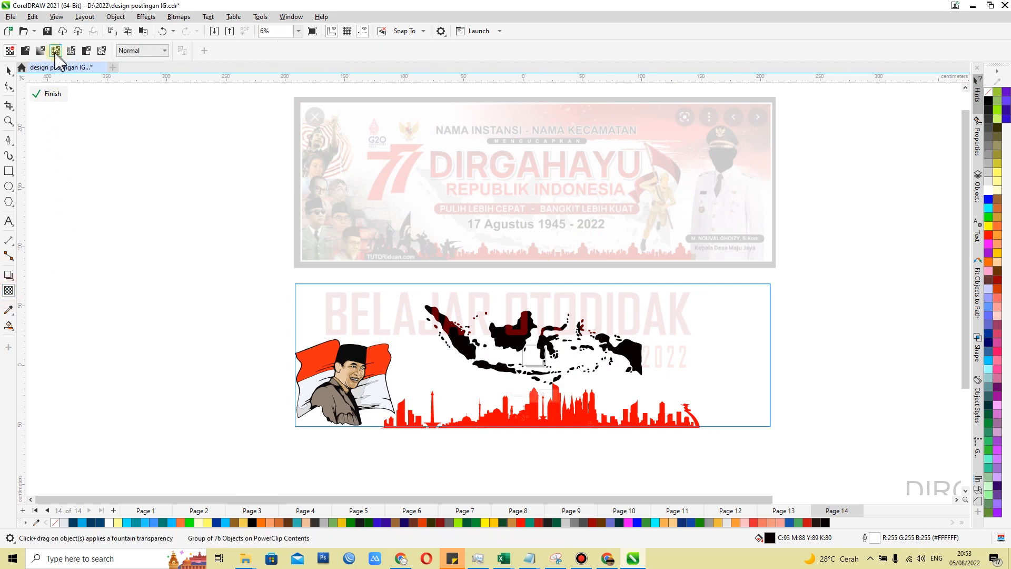
left_click(24, 50)
left_click(224, 50)
mouse_move(223, 62)
left_mouse_down()
mouse_move(271, 58)
mouse_move(235, 65)
left_mouse_up()
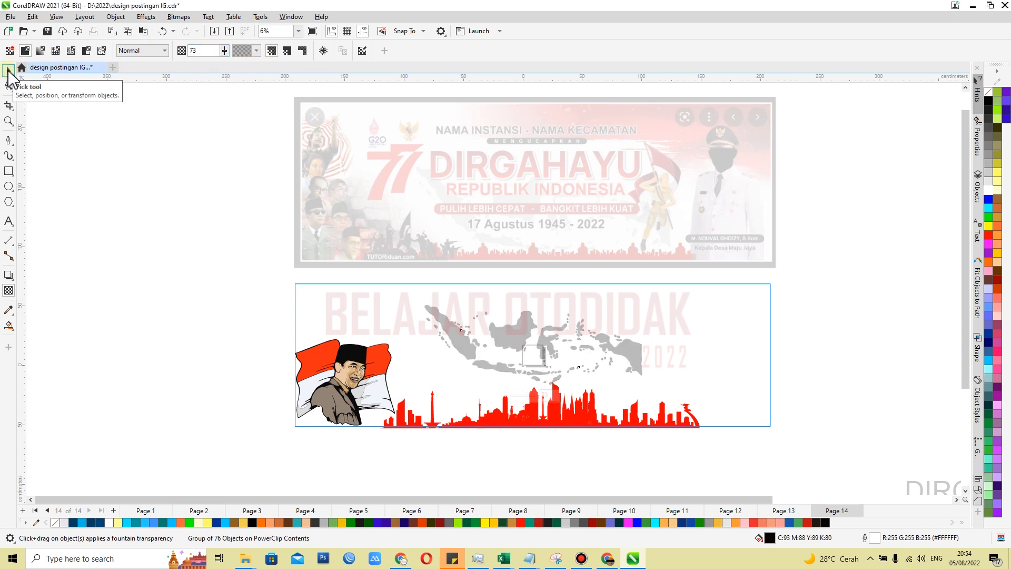
left_click_drag(225, 50, 230, 51)
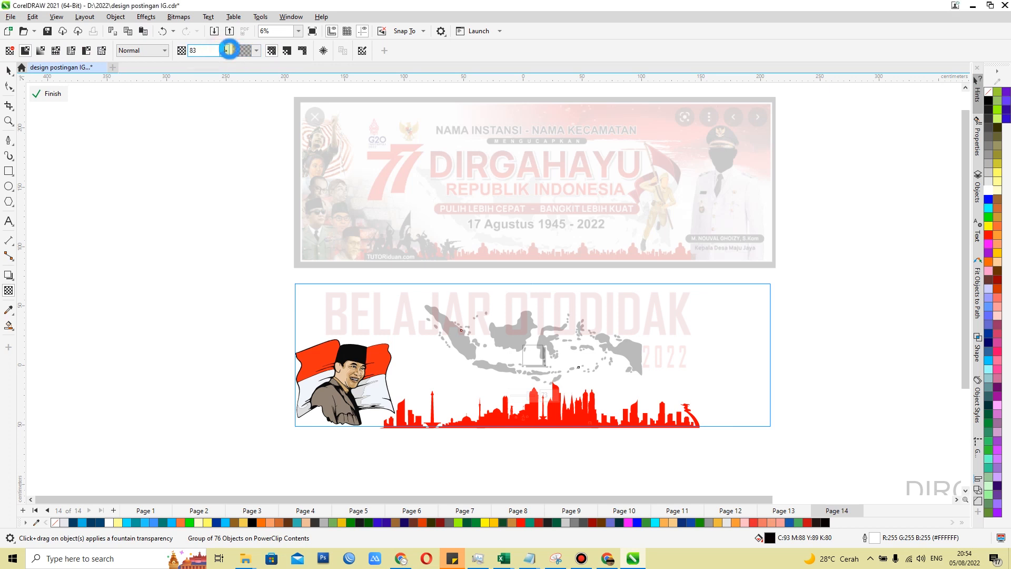
left_click(226, 50)
left_click_drag(229, 50, 229, 50)
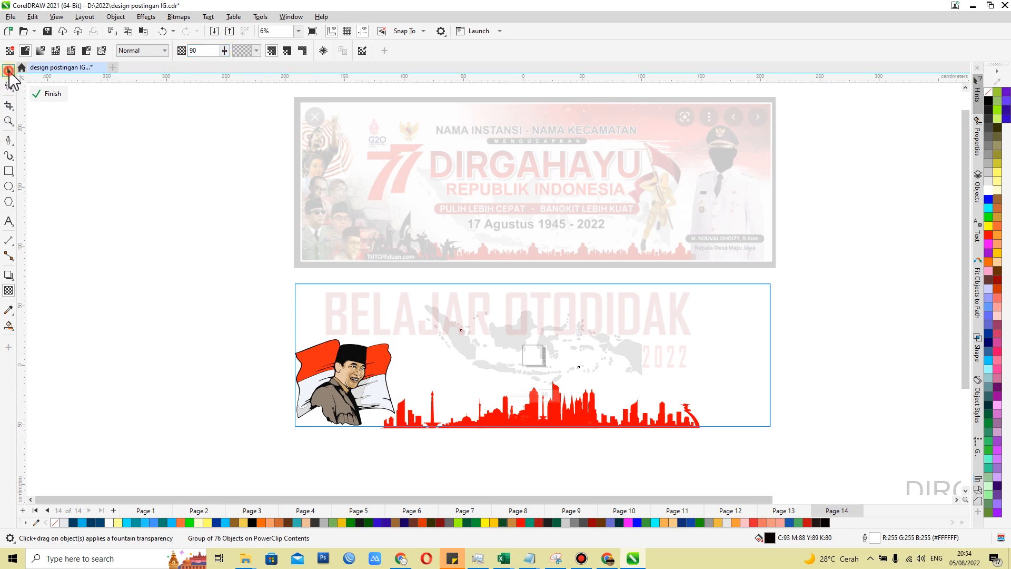
Enlarge the faded map proportionally to about 263 × 96 cm so it fills the frame's middle behind the skyline
left_click(8, 70)
left_click_drag(646, 389, 713, 442)
left_click_drag(421, 301, 384, 288)
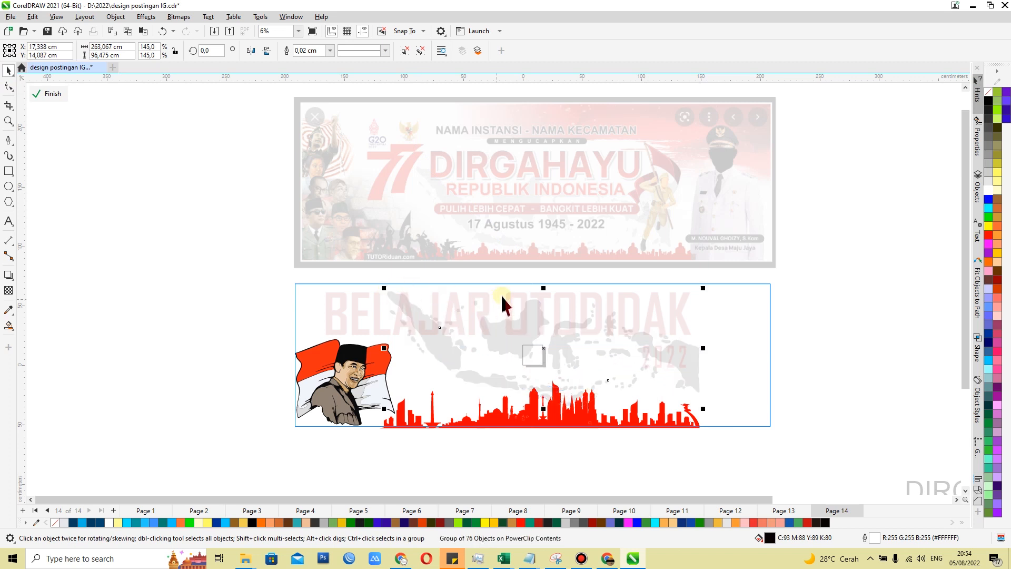
left_click(579, 417)
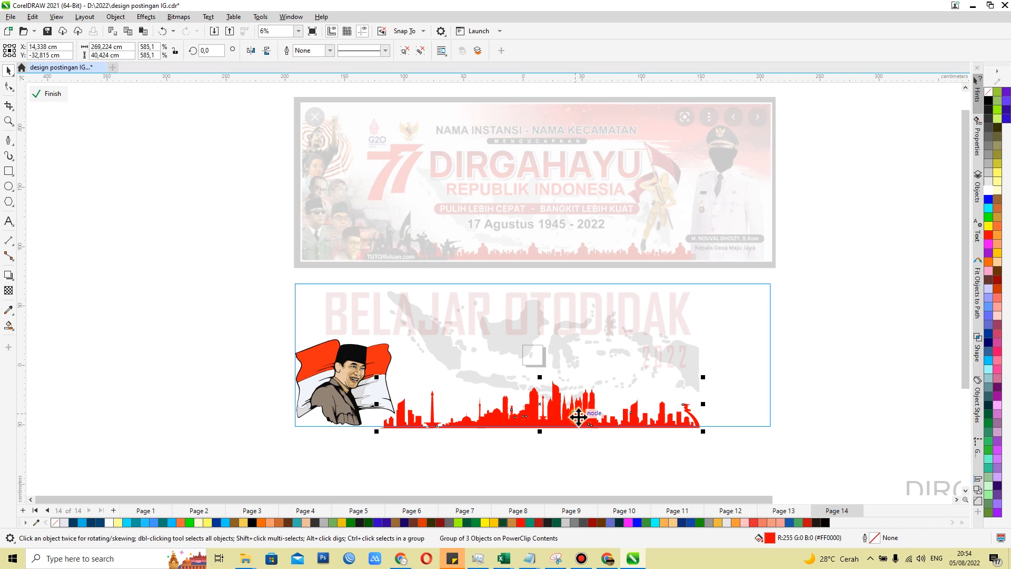
left_click(865, 307)
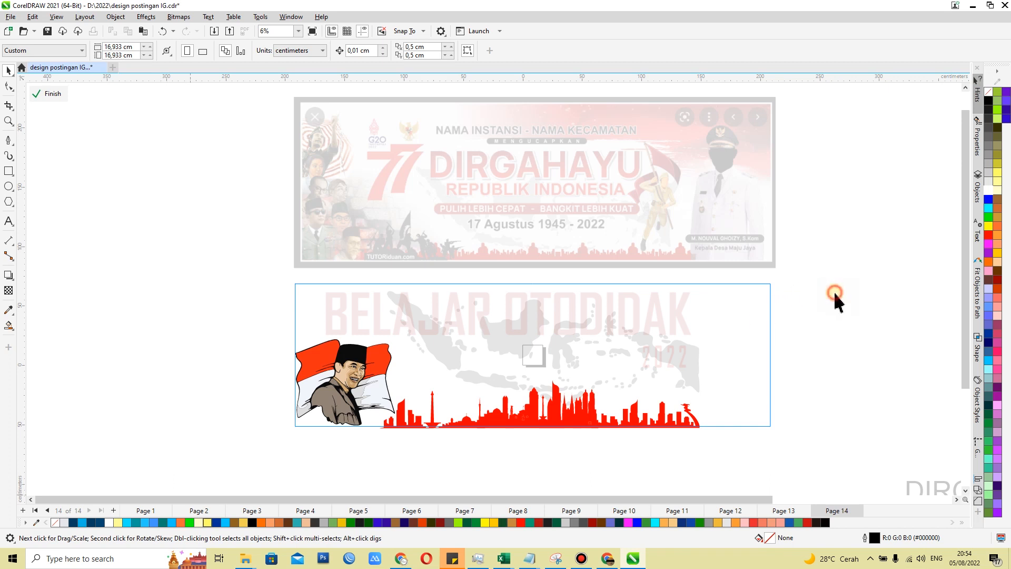
Place the uniformed official's photo at the frame's right end and enlarge it proportionally to about 97 × 145 cm
left_click_drag(539, 365, 735, 385)
scroll(742, 390, "up", 3)
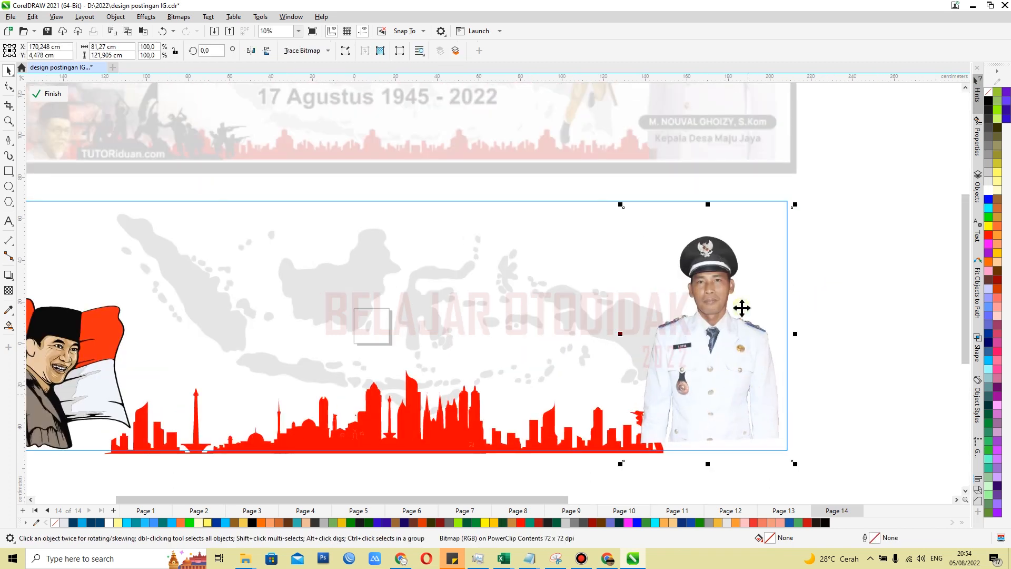
scroll(684, 327, "down", 1)
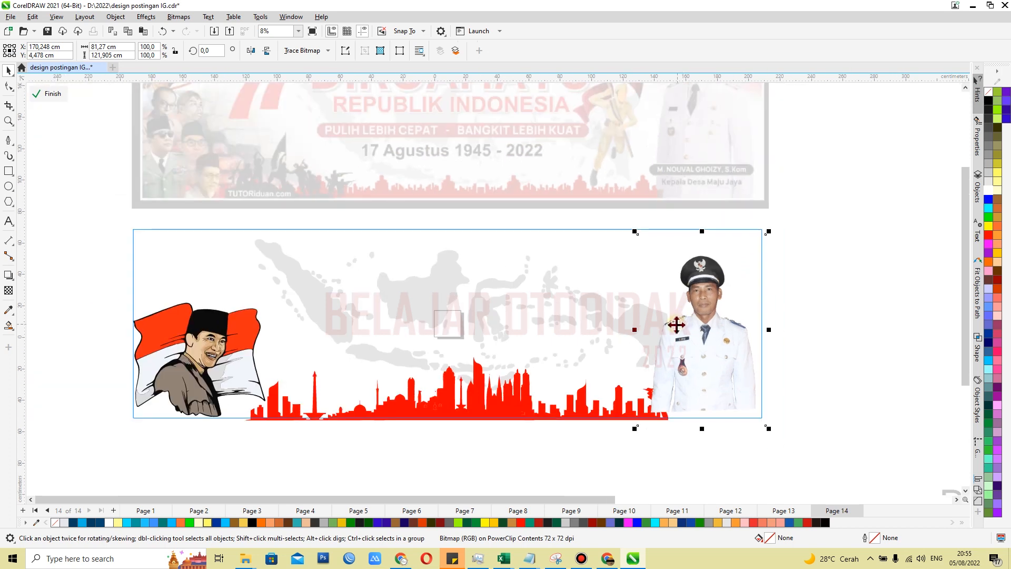
left_click_drag(769, 231, 811, 198)
mouse_move(691, 348)
left_mouse_down()
mouse_move(674, 362)
mouse_move(701, 360)
left_mouse_up()
scroll(712, 338, "up", 2)
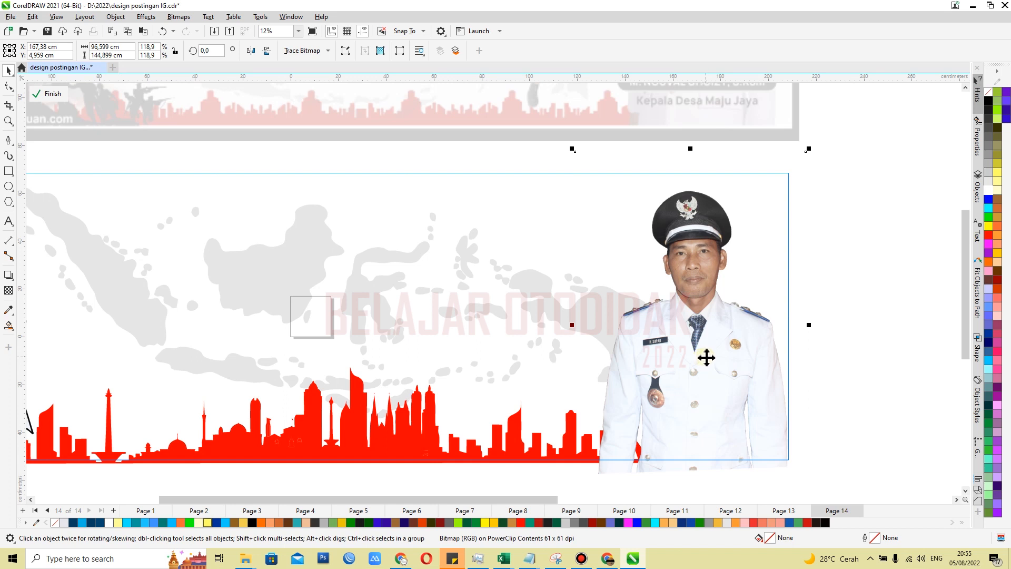
scroll(706, 357, "down", 1)
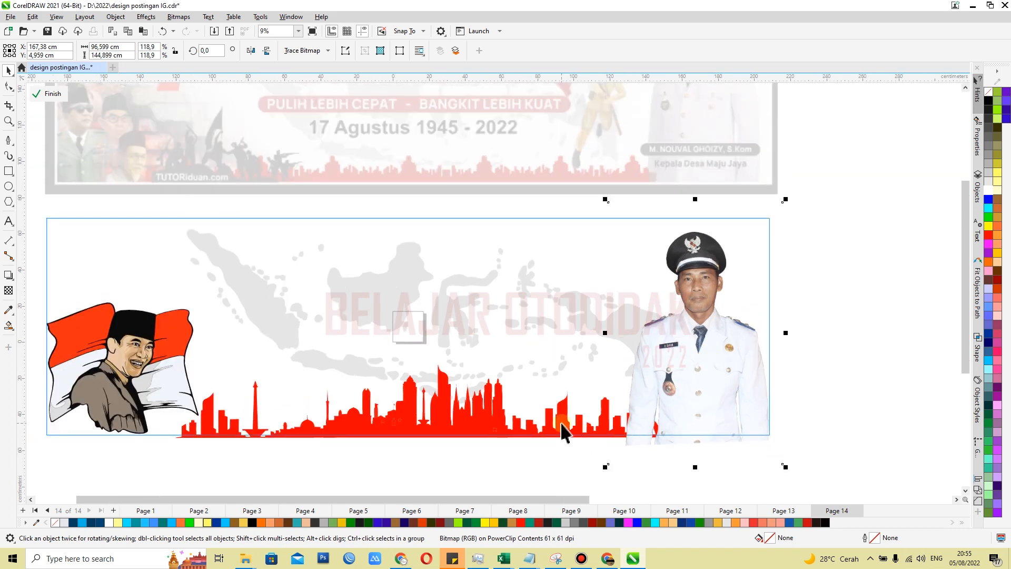
key("Escape")
Bring the four-line greeting text towards the banner frame and set its font to Arial Black
scroll(503, 268, "down", 4)
left_click_drag(801, 420, 456, 266)
scroll(459, 270, "up", 3)
left_click(366, 51)
left_click(504, 247)
Resize the greeting text proportionally and position it over the map between the flag portrait and the official's photo
scroll(709, 413, "down", 1)
left_click_drag(897, 432, 581, 367)
left_click_drag(451, 341, 561, 349)
scroll(563, 337, "up", 1)
left_click_drag(760, 393, 663, 382)
left_click_drag(571, 331, 616, 332)
Break the greeting text apart into separate single-line text objects
left_click(488, 312)
scroll(485, 314, "down", 1)
left_click(115, 17)
left_click(135, 260)
left_click(481, 261)
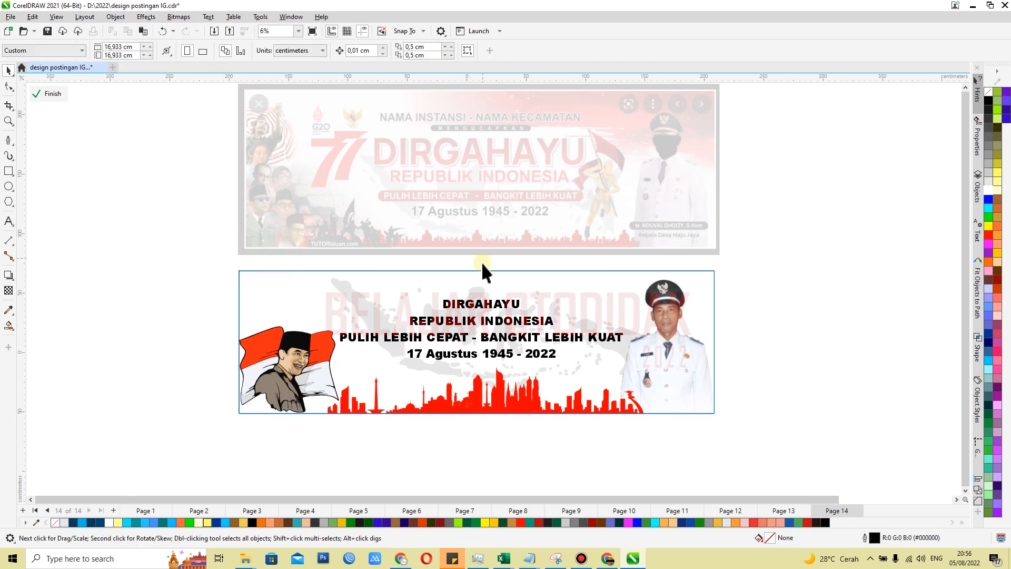
Lower the date and PULIH LEBIH CEPAT - BANGKIT LEBIH KUAT lines, and reduce the slogan to about 193 cm wide
scroll(490, 375, "up", 2)
left_click_drag(499, 335, 503, 353)
left_click_drag(497, 306, 502, 332)
scroll(501, 333, "down", 1)
left_click_drag(296, 339, 370, 337)
left_click_drag(441, 333, 416, 333)
Enlarge REPUBLIK INDONESIA to about 155 × 9 cm and place it directly above the slogan line
left_click(432, 289)
left_click_drag(581, 299, 634, 320)
left_click_drag(509, 293, 494, 315)
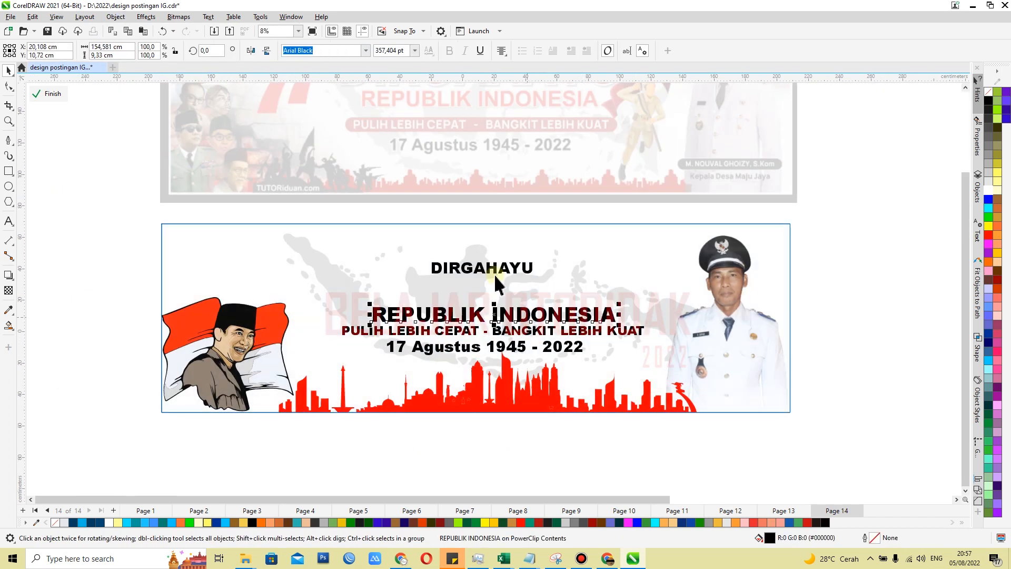
Enlarge DIRGAHAYU proportionally to about 145 × 16 cm and place it directly above REPUBLIK INDONESIA
left_click(494, 271)
scroll(455, 286, "down", 2)
scroll(476, 247, "up", 1)
left_click_drag(519, 273, 620, 232)
left_click_drag(547, 276, 504, 298)
Widen the letter spacing of DIRGAHAYU until the word spans about the slogan line's width
key("F10")
left_click_drag(590, 314, 636, 319)
key("space")
scroll(438, 342, "down", 1)
scroll(499, 322, "up", 2)
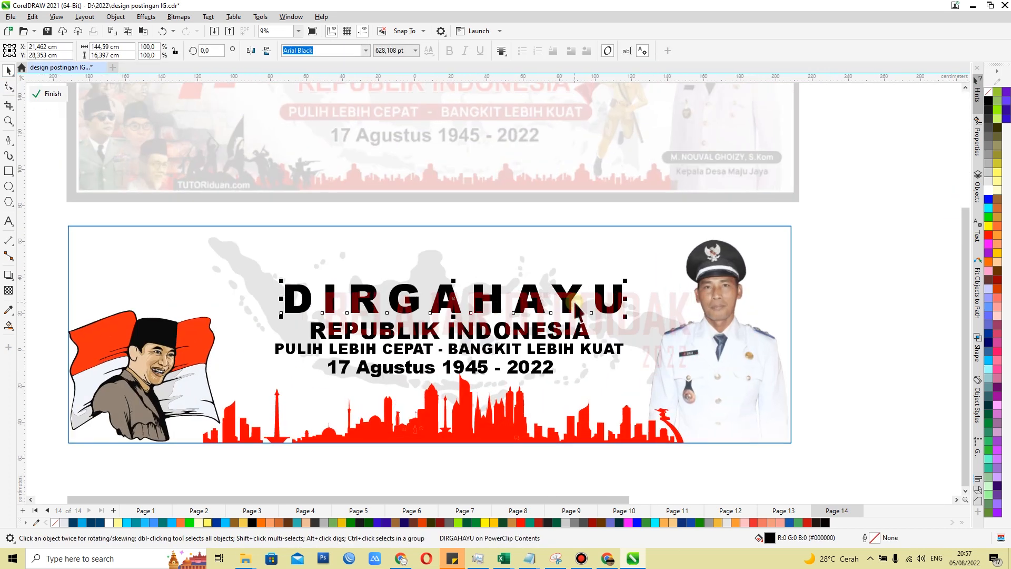
Centre DIRGAHAYU horizontally on the banner frame and centre REPUBLIK INDONESIA horizontally beneath it
left_click(740, 330, "shift")
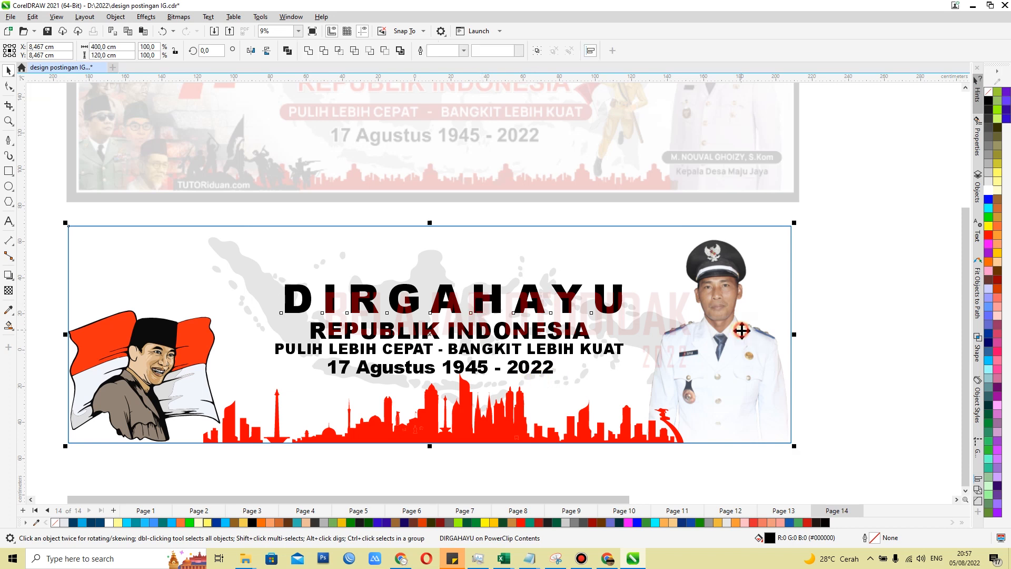
key("c")
key("Escape")
left_click(432, 330)
left_click(432, 307, "shift")
key("c")
key("Escape")
Centre the slogan line PULIH LEBIH CEPAT - BANGKIT LEBIH KUAT horizontally with the title lines above it
scroll(305, 352, "up", 2)
left_click(369, 349)
scroll(375, 348, "up", 2)
left_click(387, 300, "shift")
key("c")
Shrink the line 17 Agustus 1945 - 2022 proportionally and centre it horizontally under the slogan
left_click(419, 399)
scroll(410, 399, "down", 2)
scroll(619, 413, "up", 1)
left_click_drag(765, 386, 606, 397)
scroll(622, 416, "up", 1)
left_click(596, 354, "shift")
key("c")
scroll(593, 378, "down", 4)
left_click(135, 263)
Draw a rectangle about 204 × 9 cm over the slogan line, filled red (R255 G0 B0) without an outline
scroll(571, 343, "up", 2)
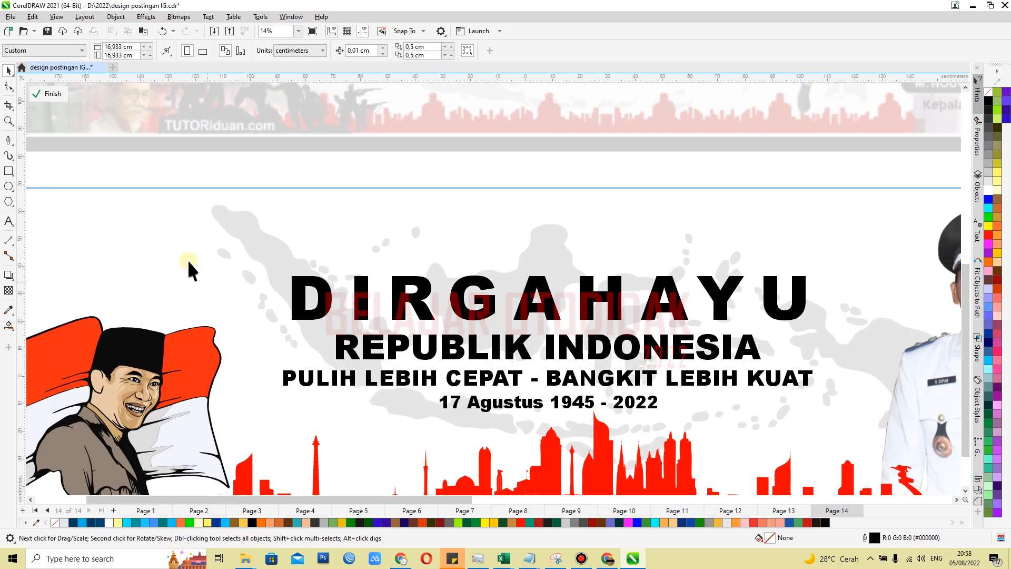
left_click(8, 171)
scroll(274, 403, "down", 2)
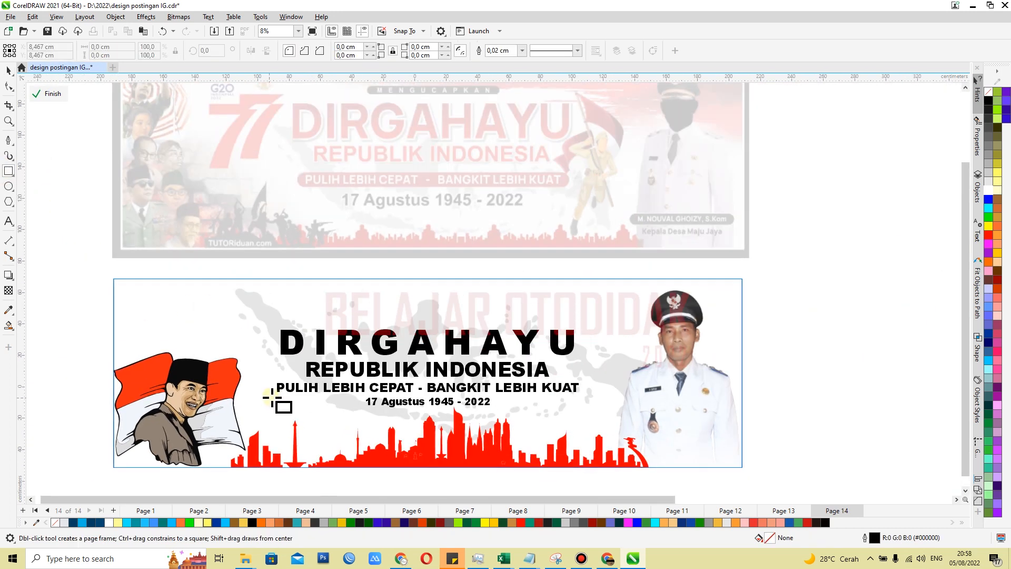
scroll(281, 375, "up", 1)
left_click_drag(248, 352, 734, 374)
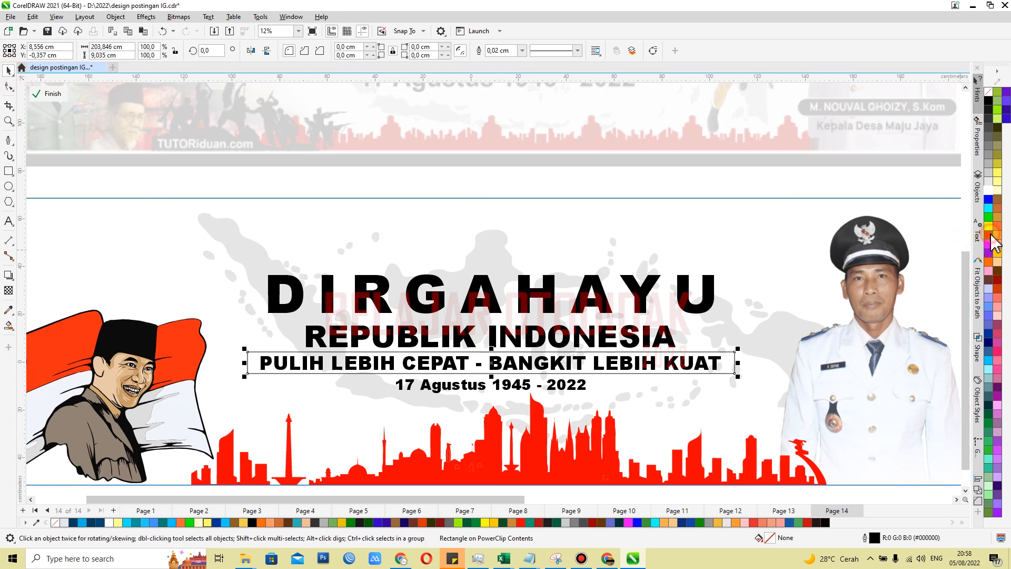
left_click(990, 235)
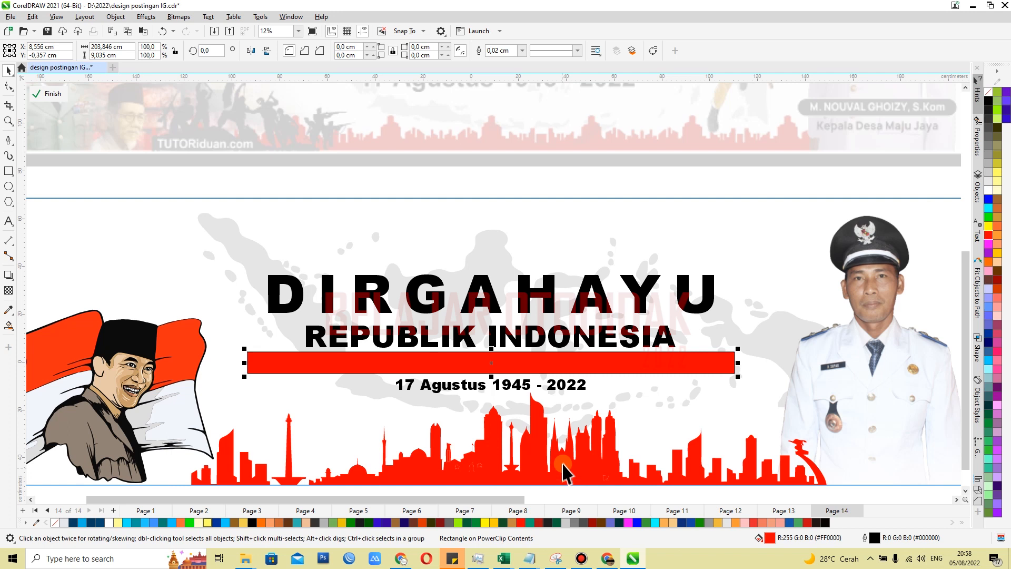
right_click(988, 92)
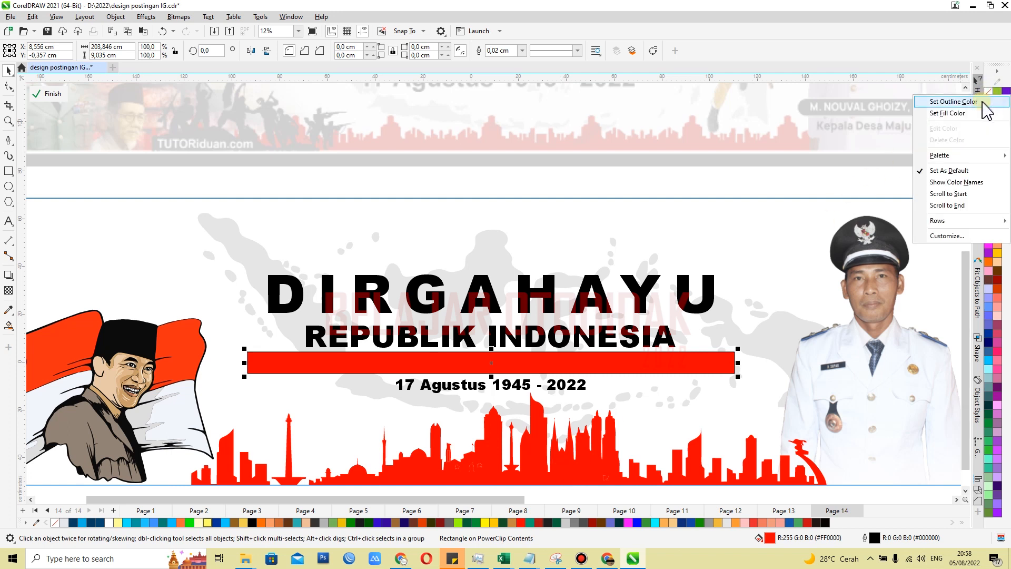
Round the red rectangle's corners fully to a radius of about 4.5 cm and move it behind the slogan text
left_click(9, 92)
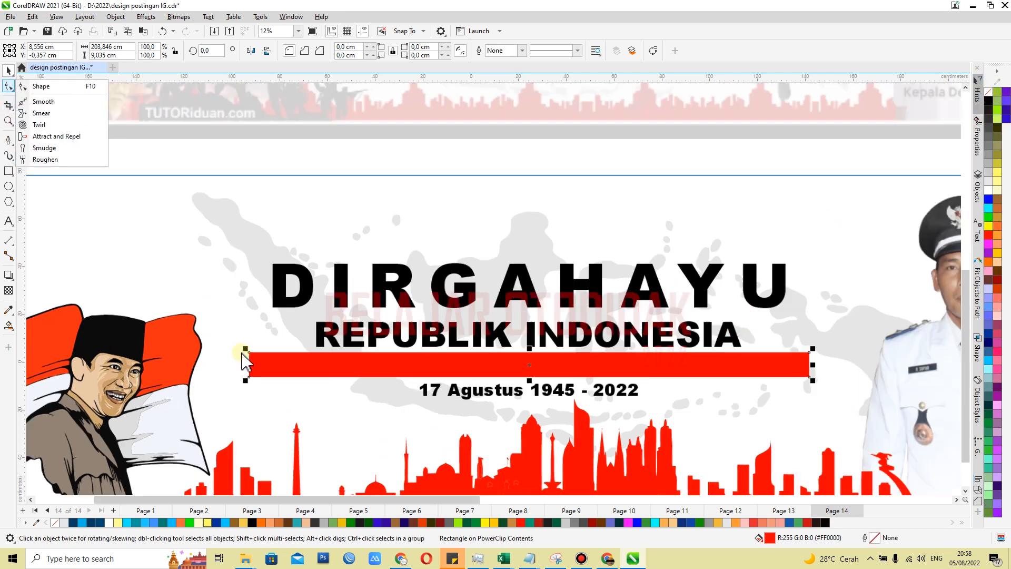
left_click(39, 87)
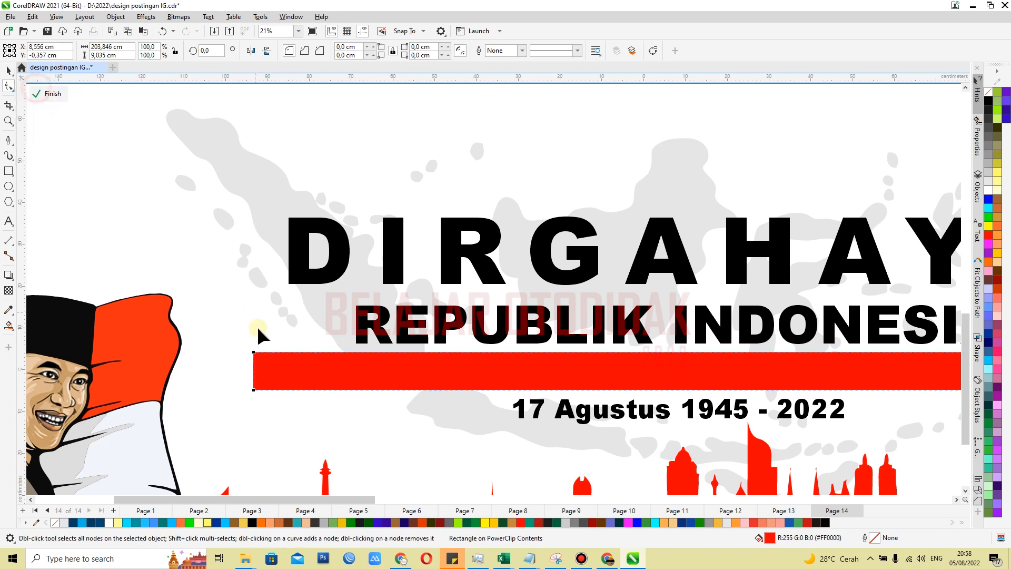
left_click_drag(254, 352, 303, 363)
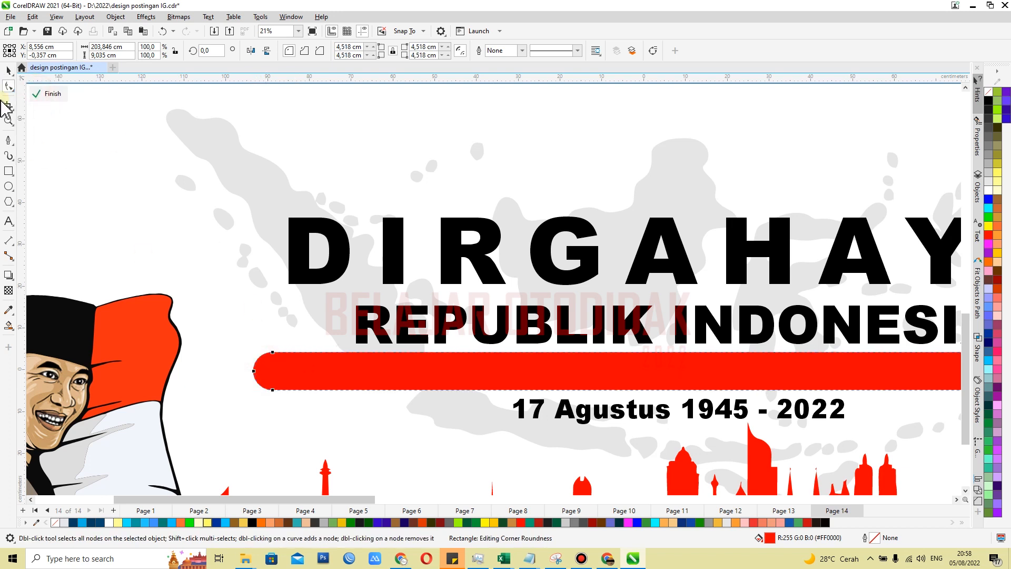
left_click(9, 71)
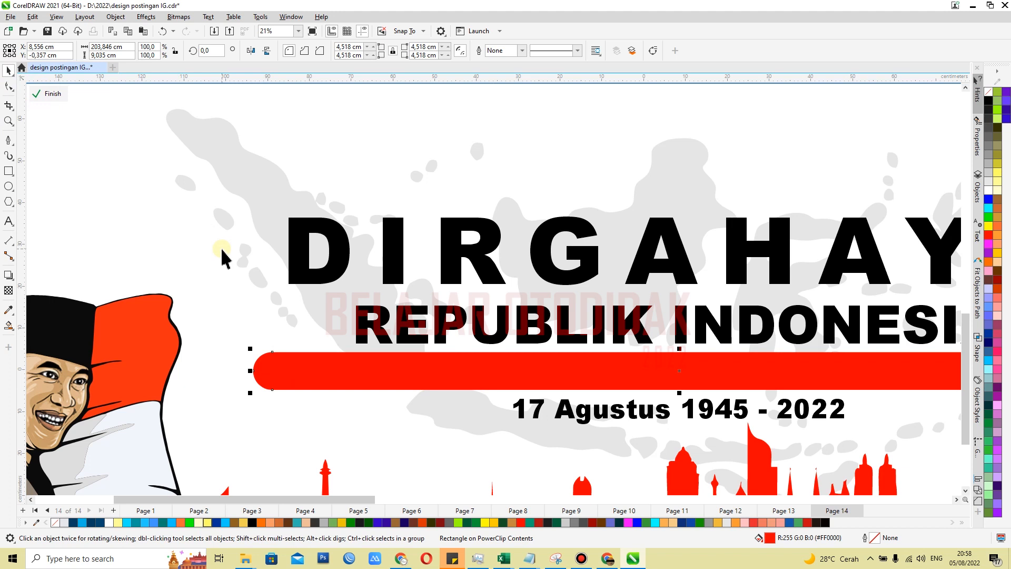
key("ctrl+Page_Down")
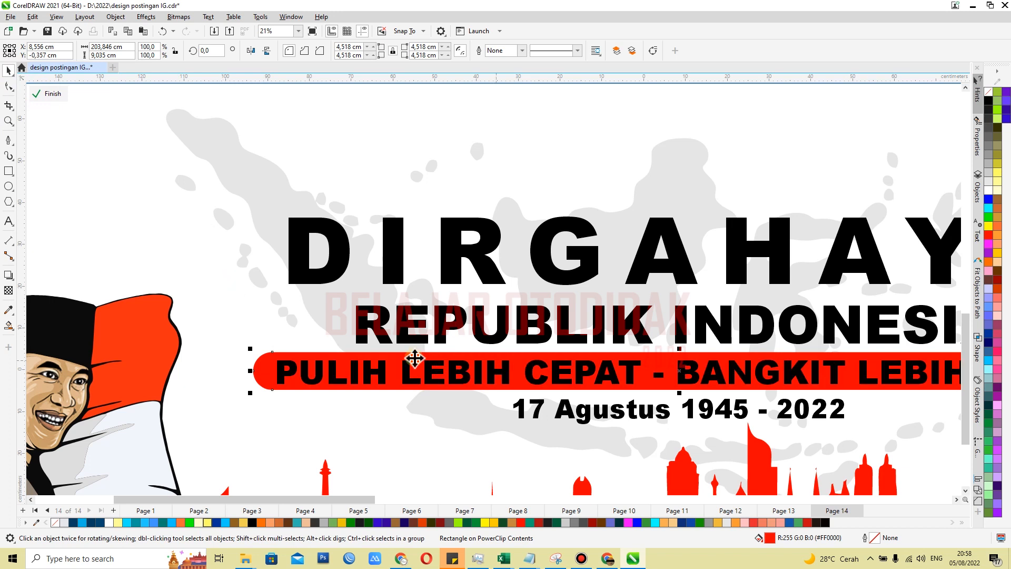
Reduce the slogan text proportionally to about 170 × 5 cm inside the red bar
left_click(300, 385)
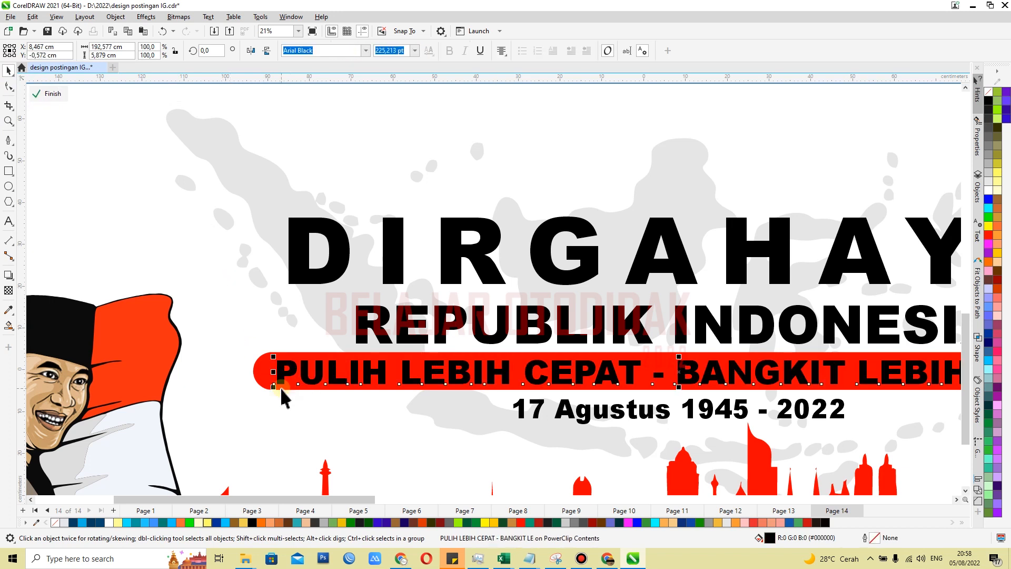
scroll(281, 387, "up", 1)
left_click_drag(271, 384, 293, 379)
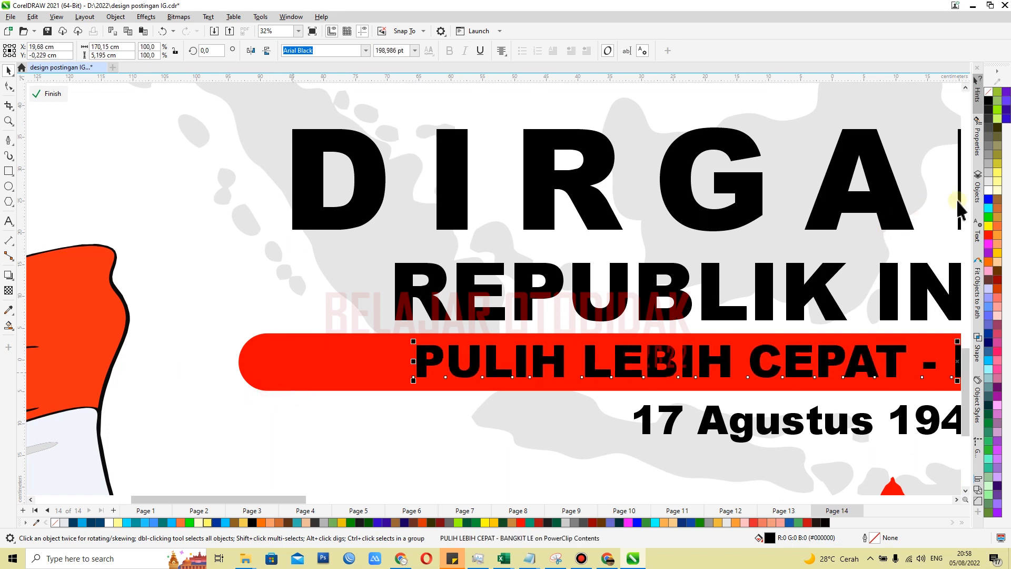
Fill the slogan text white and centre it within the rounded red bar
left_click(987, 191)
left_click(367, 376, "shift")
key("e")
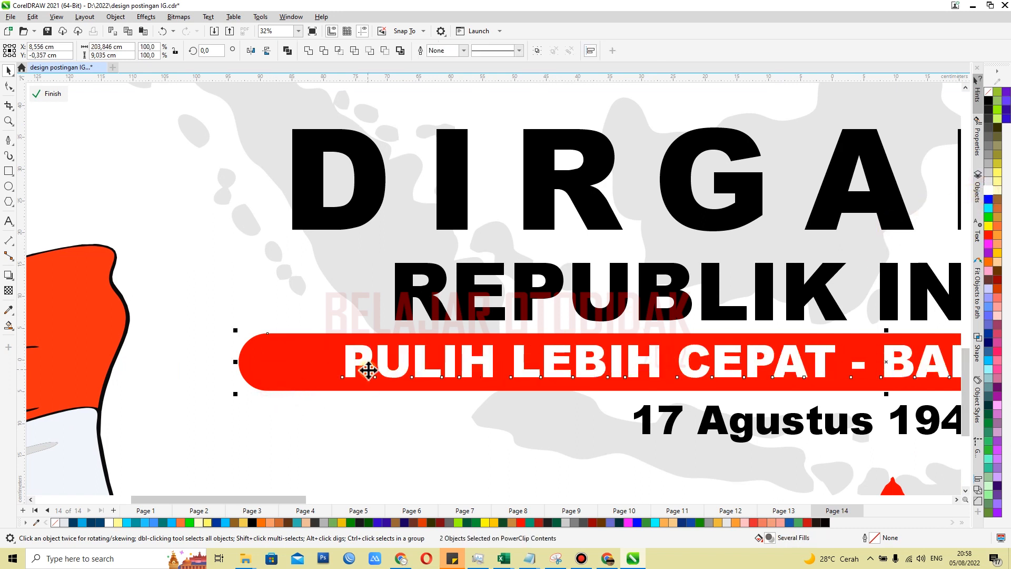
Align the red slogan bar horizontally on the centre of the DIRGAHAYU heading and the date line
scroll(362, 370, "down", 4)
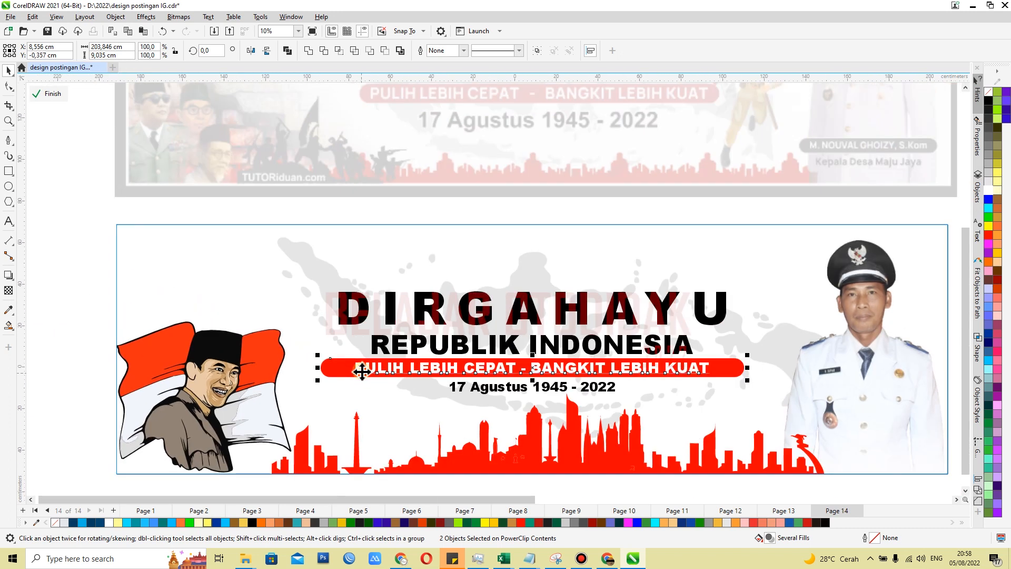
left_click(331, 370)
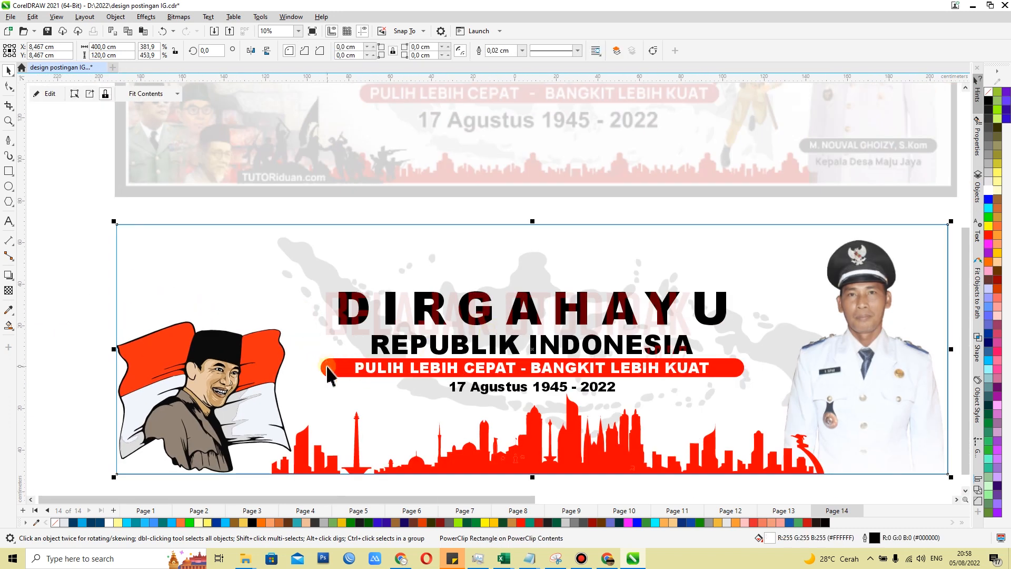
left_click(343, 319, "shift")
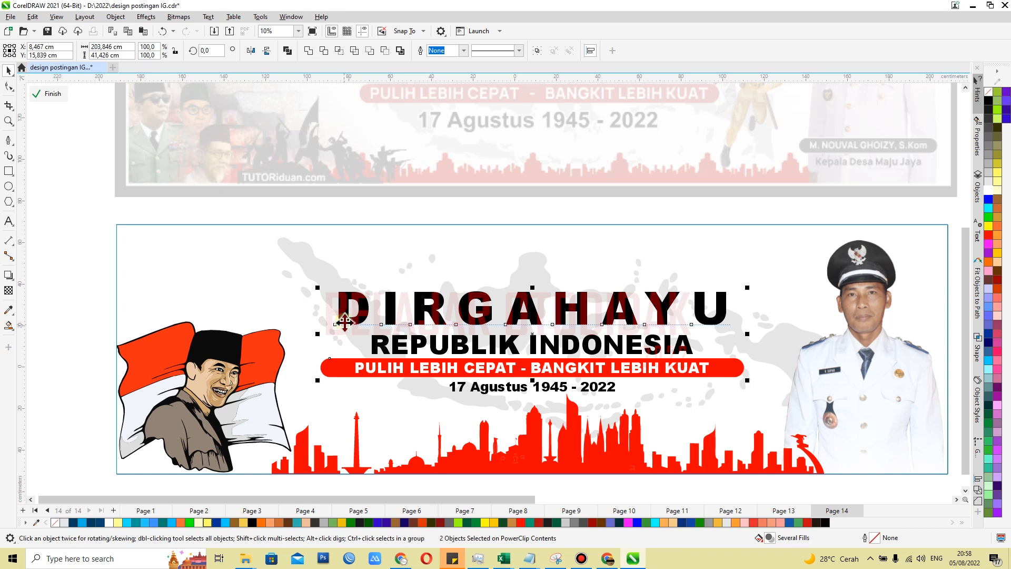
left_click(674, 414, "ctrl")
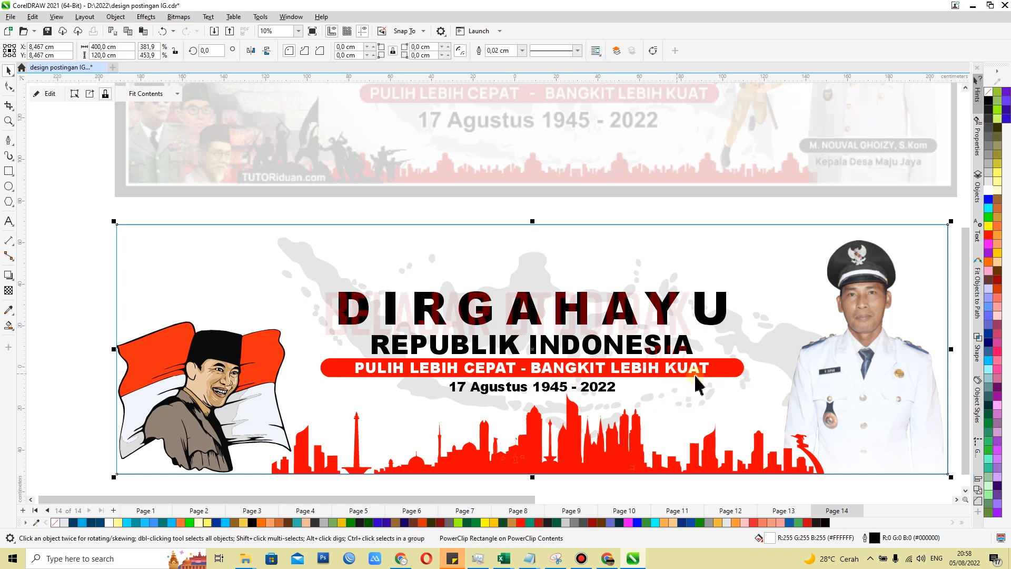
left_click(738, 367)
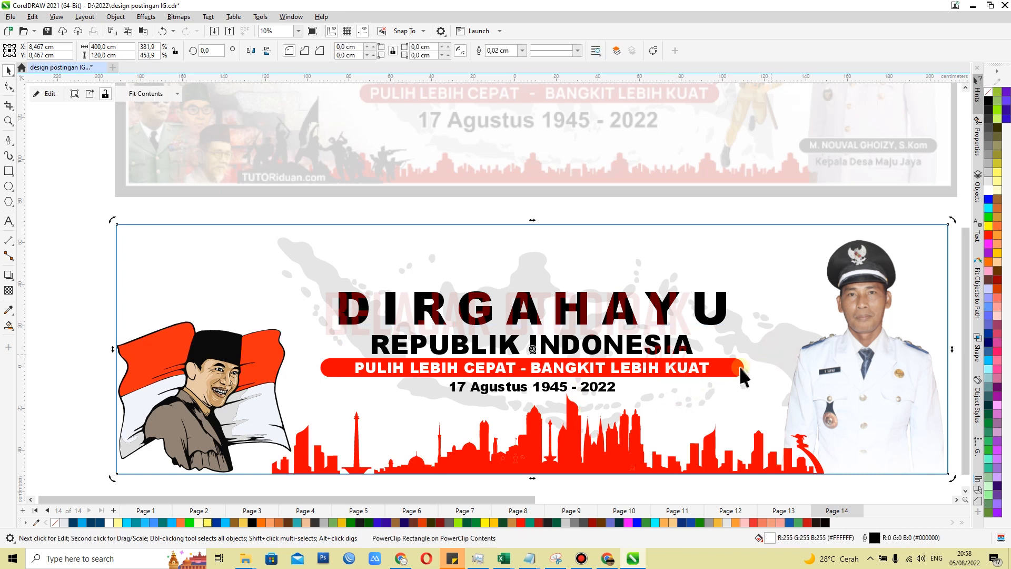
left_click(546, 396)
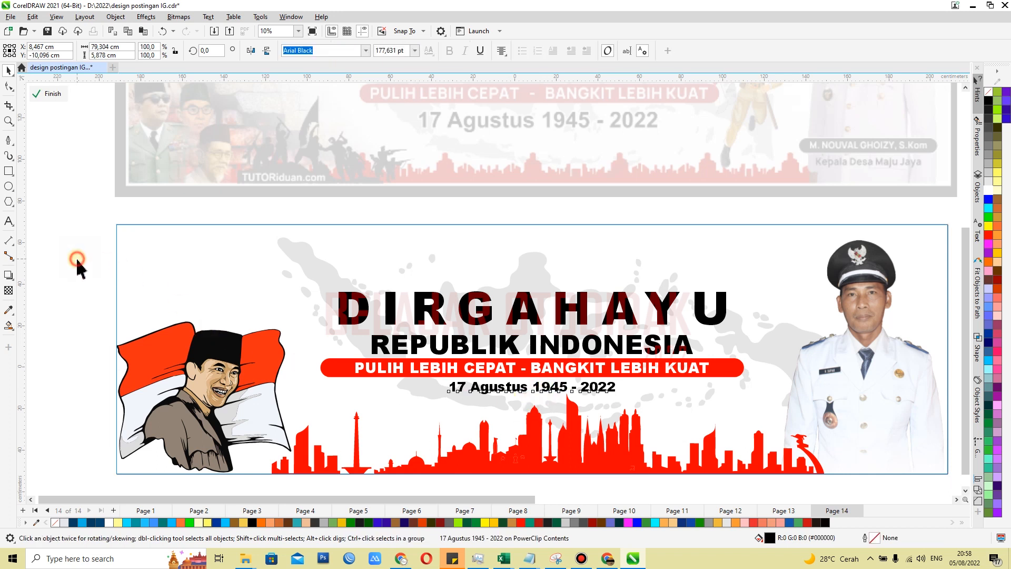
Move the portrait illustration with the flag up into the banner's upper-left corner
left_click(261, 377)
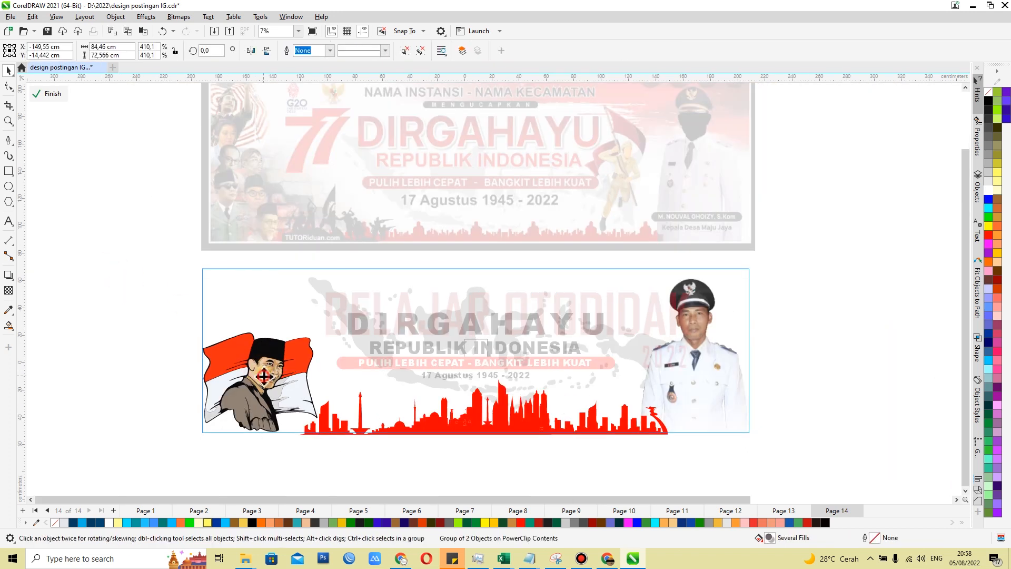
left_click_drag(262, 377, 294, 330)
scroll(242, 295, "up", 2)
scroll(242, 295, "up", 1)
scroll(328, 298, "down", 3)
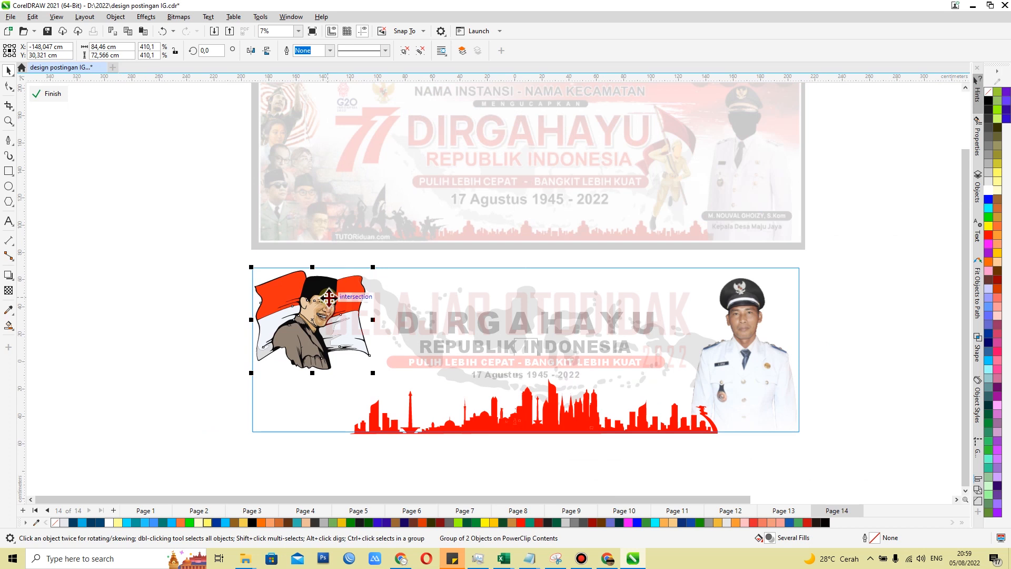
left_click(188, 310, "ctrl")
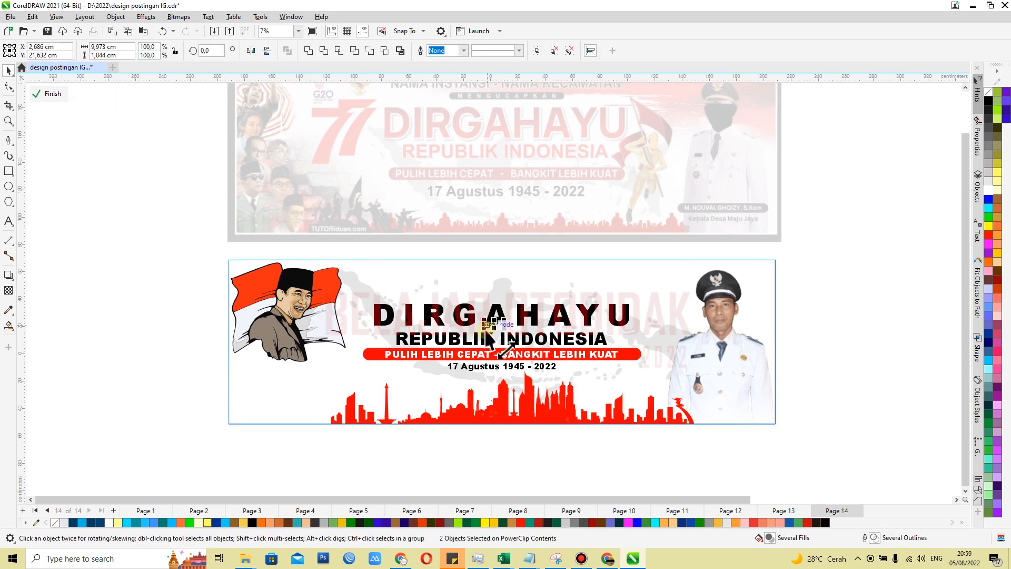
Ungroup the prepared artwork and place the three emblem logos above the start of the DIRGAHAYU heading
left_click_drag(485, 327, 315, 388)
scroll(315, 387, "up", 3)
key("ctrl+u")
left_click(67, 362)
left_click(323, 377)
left_click_drag(343, 333, 458, 212)
Position the red numeral 77 at the banner's lower left, overlapping the lower edge of the portrait illustration
left_click_drag(324, 333, 308, 370)
left_click_drag(390, 323, 386, 320)
scroll(386, 322, "up", 2)
scroll(415, 289, "down", 3)
left_click_drag(356, 375, 320, 415)
left_click(165, 325)
scroll(385, 287, "up", 1)
Fill a copy of the numeral 77 white and offset it slightly behind the red numeral as a white edge
right_click(514, 264)
left_click_drag(392, 304, 440, 261)
left_click(376, 309)
left_click(988, 191)
left_click(540, 244)
scroll(366, 308, "up", 2)
scroll(142, 306, "up", 1)
scroll(218, 323, "up", 1)
left_click_drag(232, 329, 232, 327)
scroll(390, 321, "down", 5)
left_click(120, 268)
scroll(373, 324, "up", 4)
left_click_drag(346, 329, 346, 328)
scroll(307, 277, "down", 2)
Apply a black drop shadow to the white copy of the numeral 77, cast towards the upper left
left_click(8, 275)
scroll(515, 327, "down", 3)
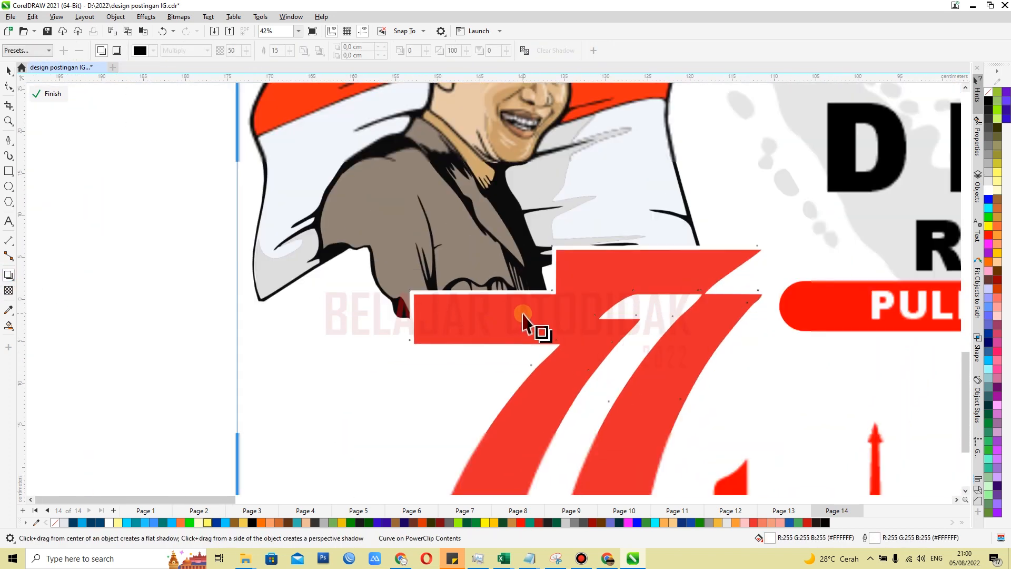
left_click_drag(574, 410, 509, 250)
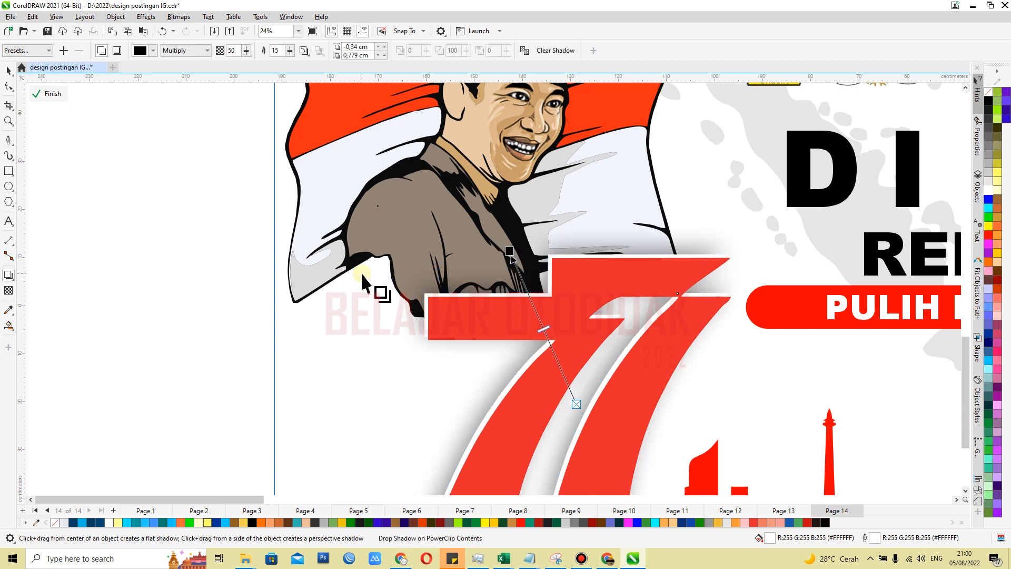
Set the numeral's drop shadow opacity to 99 and its feathering to 11
left_click(246, 51)
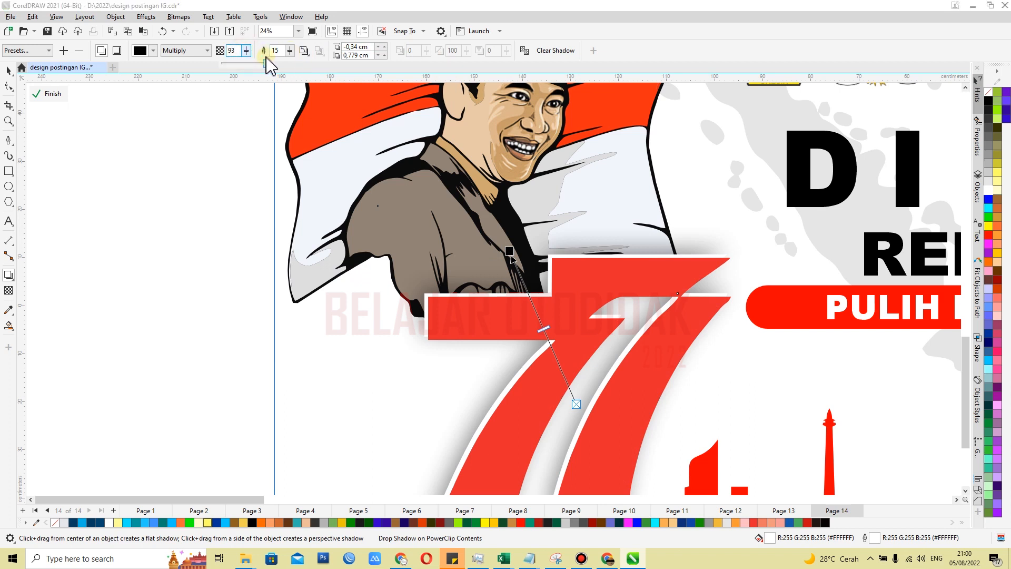
left_click(289, 51)
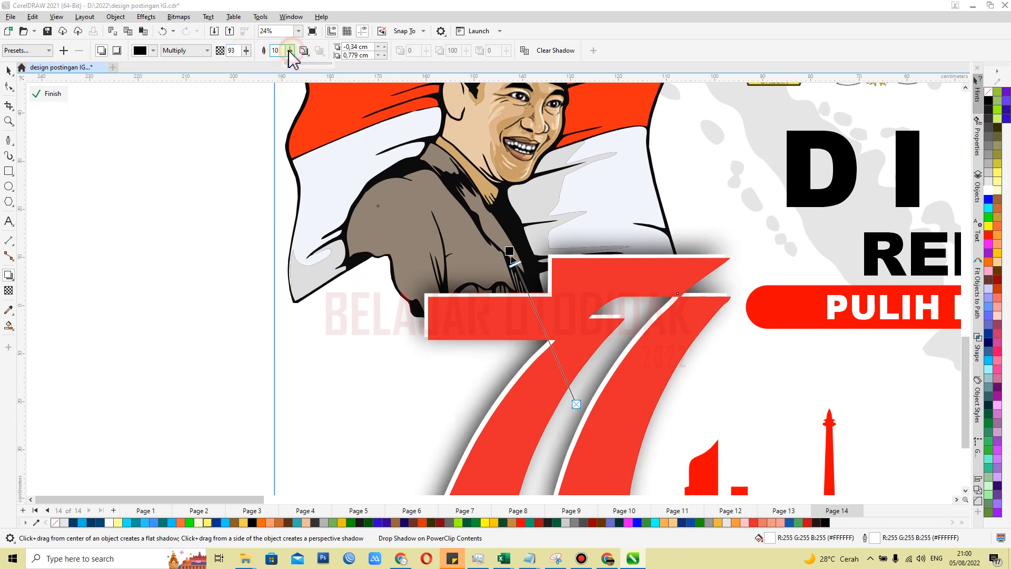
left_click(288, 51)
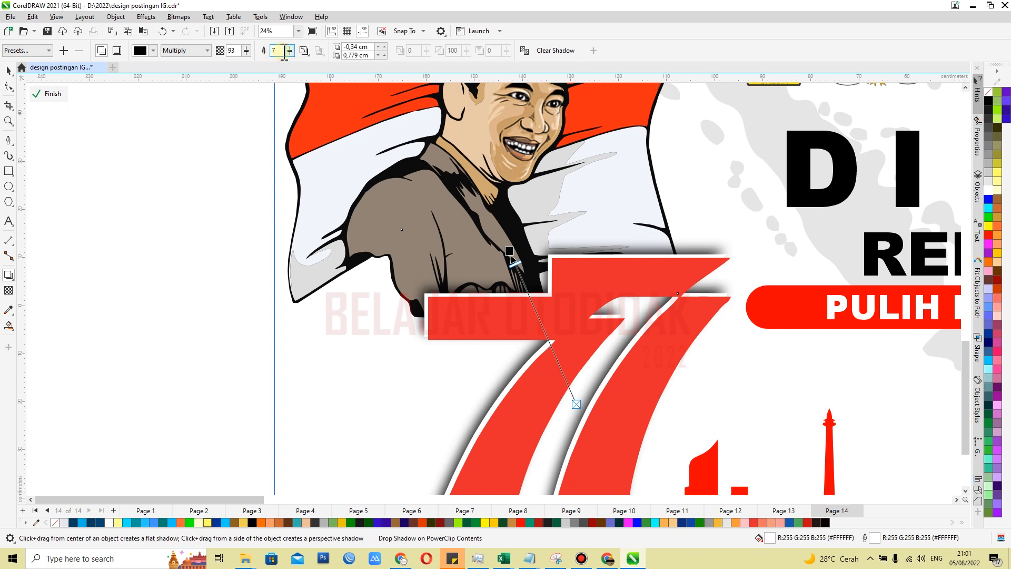
left_click(291, 50)
left_click(290, 50)
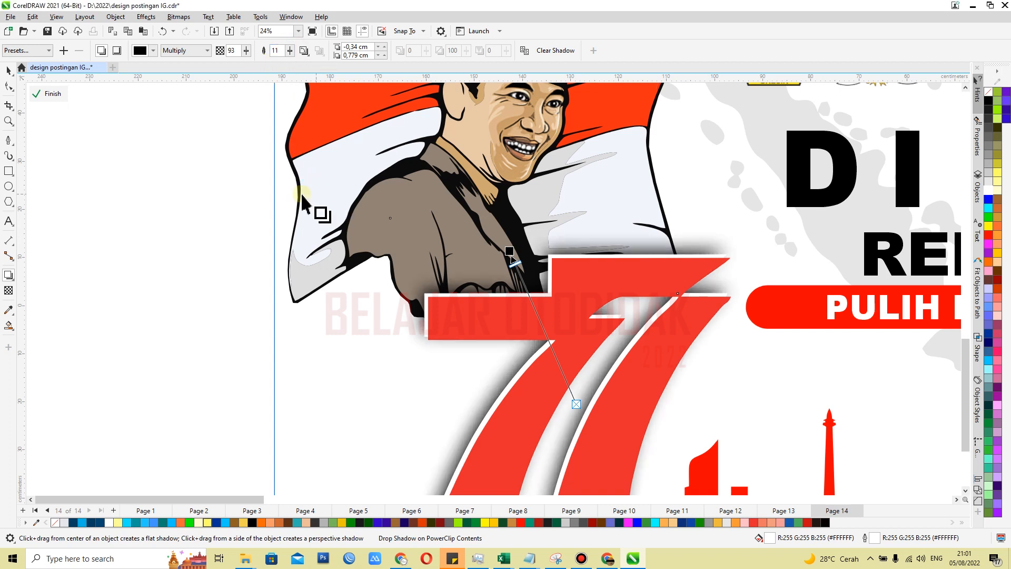
left_click_drag(249, 51, 252, 52)
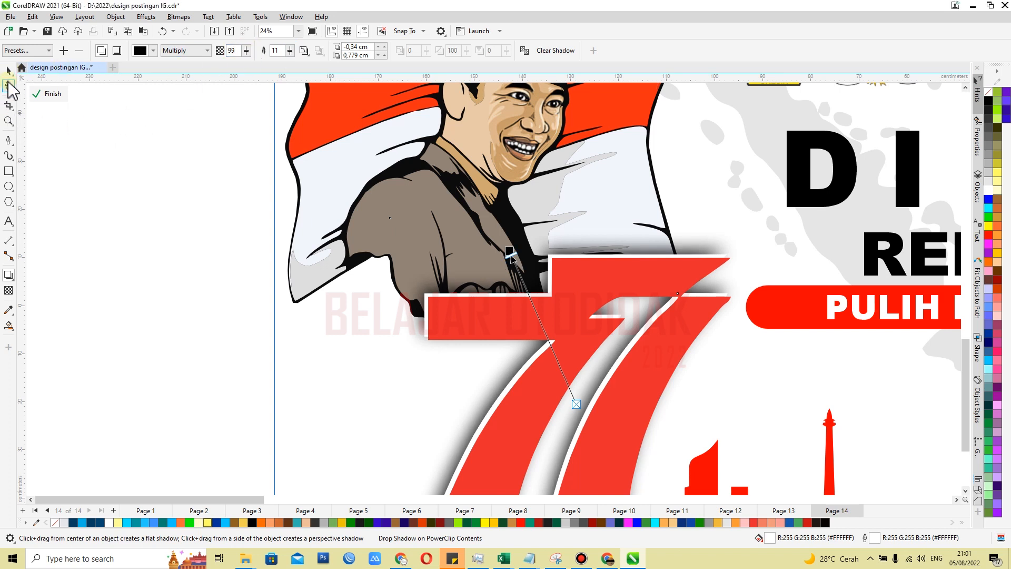
left_click(8, 70)
scroll(140, 233, "down", 2)
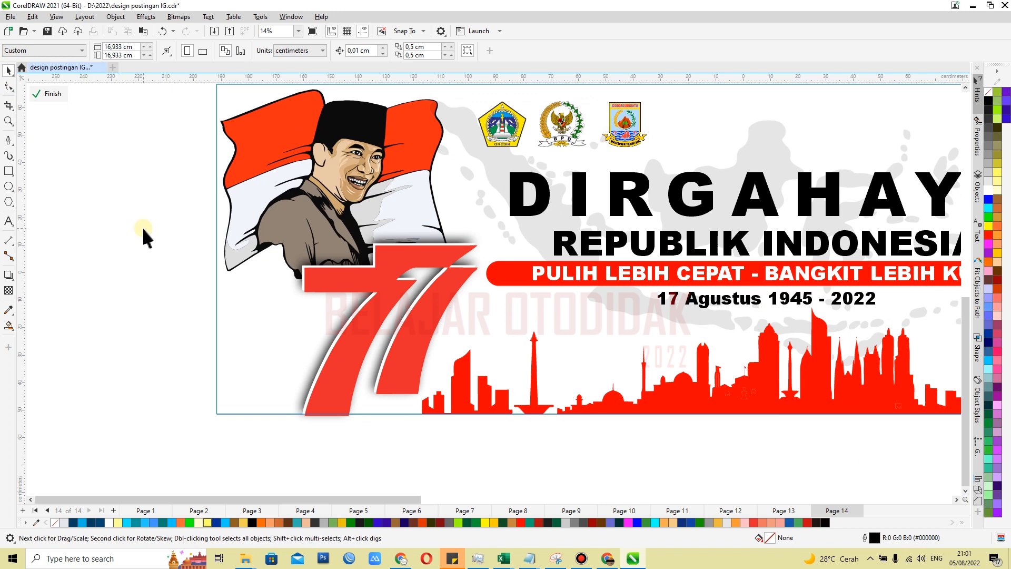
Shrink the three emblem logos proportionally to about 35 × 11 cm and place them beside the flag near the banner's upper edge
scroll(142, 227, "down", 1)
scroll(440, 140, "up", 2)
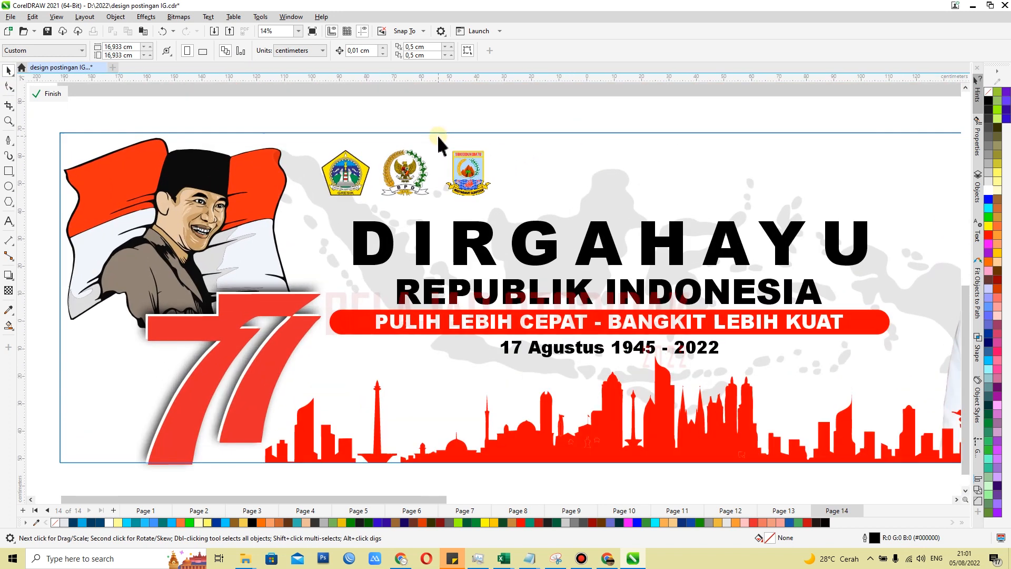
left_click(445, 141)
scroll(380, 221, "down", 2)
scroll(356, 186, "up", 1)
left_click_drag(518, 226, 461, 209)
scroll(349, 186, "up", 1)
left_click_drag(543, 155, 516, 164)
left_click_drag(417, 194, 387, 186)
scroll(369, 208, "down", 9)
scroll(408, 149, "up", 4)
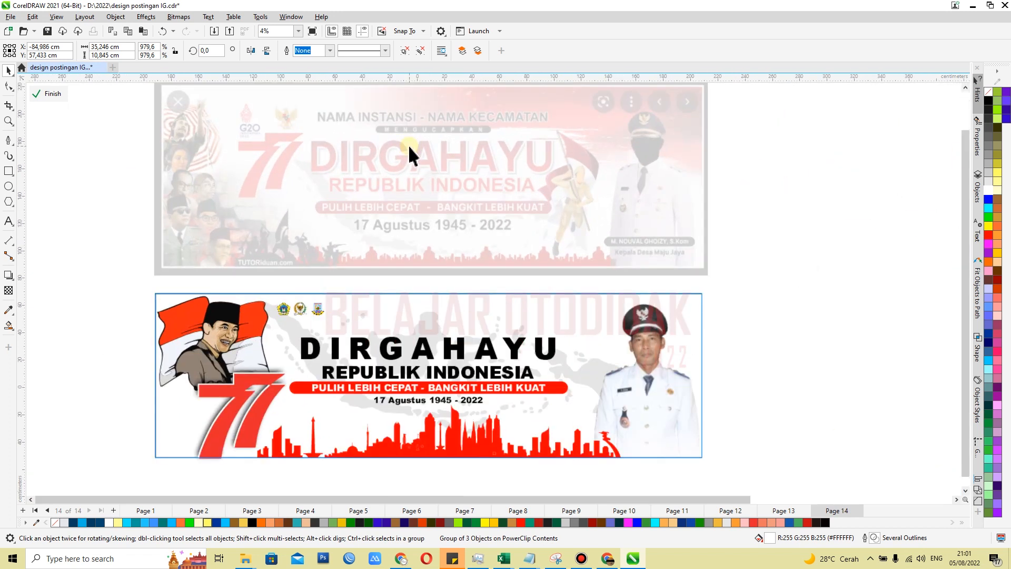
Copy the date line above DIRGAHAYU and change the copy's text to PEMERINTAH DESA SIDOGEDUNGBATU KEC. SANGKAPURA
left_click(406, 402)
left_click_drag(401, 382, 392, 325)
right_click(391, 325)
left_click(8, 222)
left_click(475, 325)
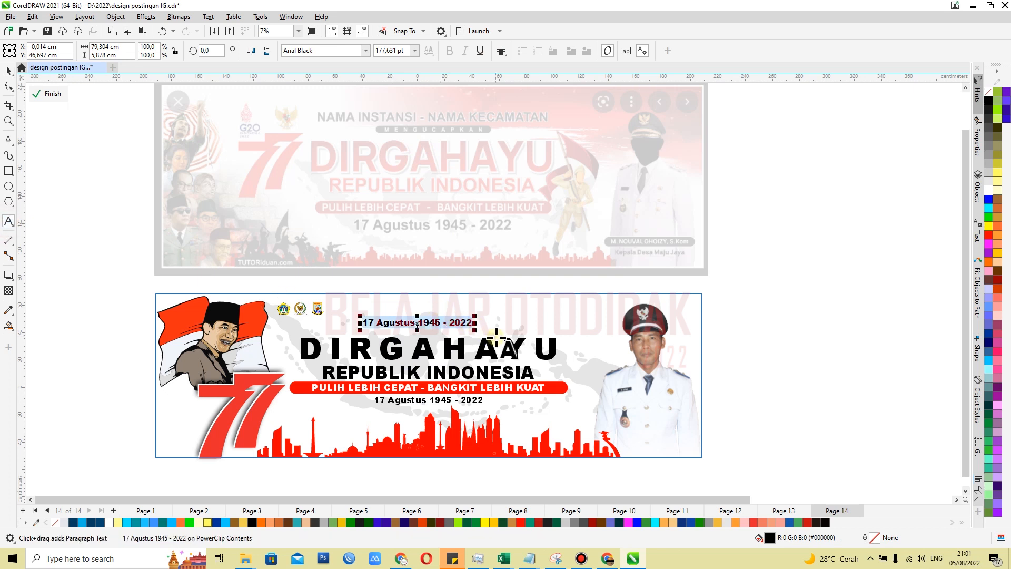
type("PEMERINTAH")
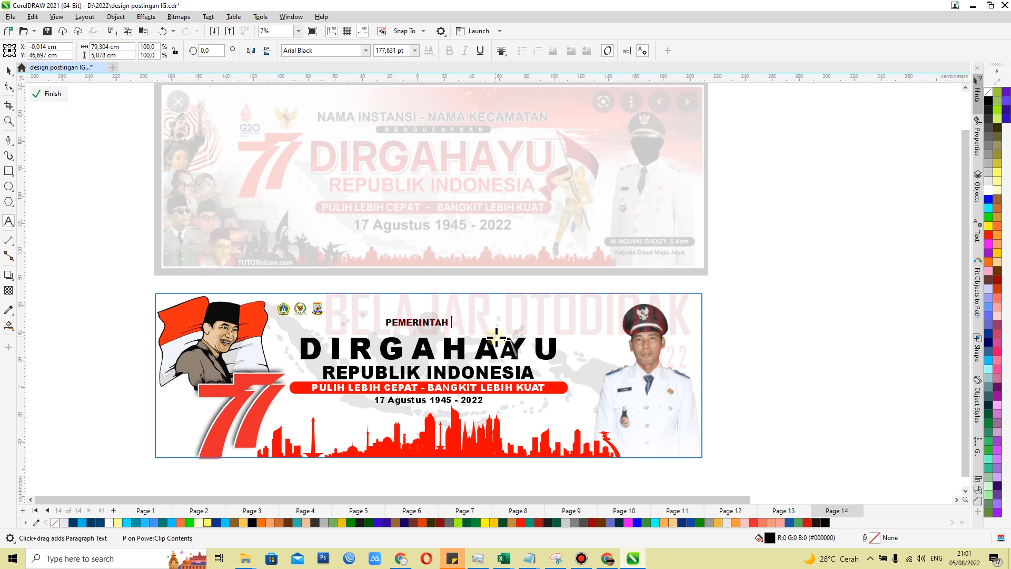
type(" DESA SIDOGEDUNGBATU KEC. SANGKAPURA")
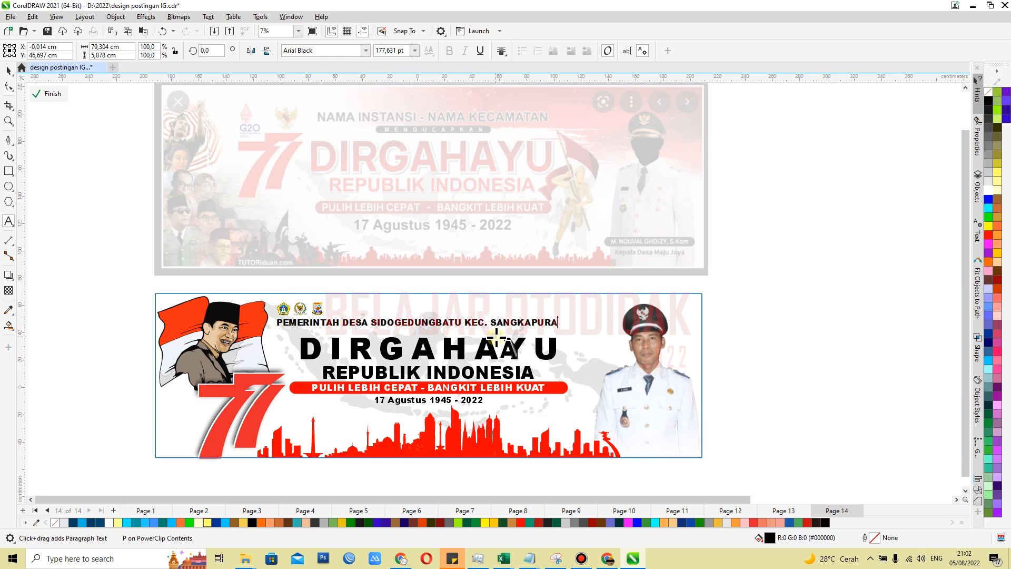
Centre the PEMERINTAH DESA line horizontally over the DIRGAHAYU heading
left_click(8, 71)
scroll(411, 348, "up", 2)
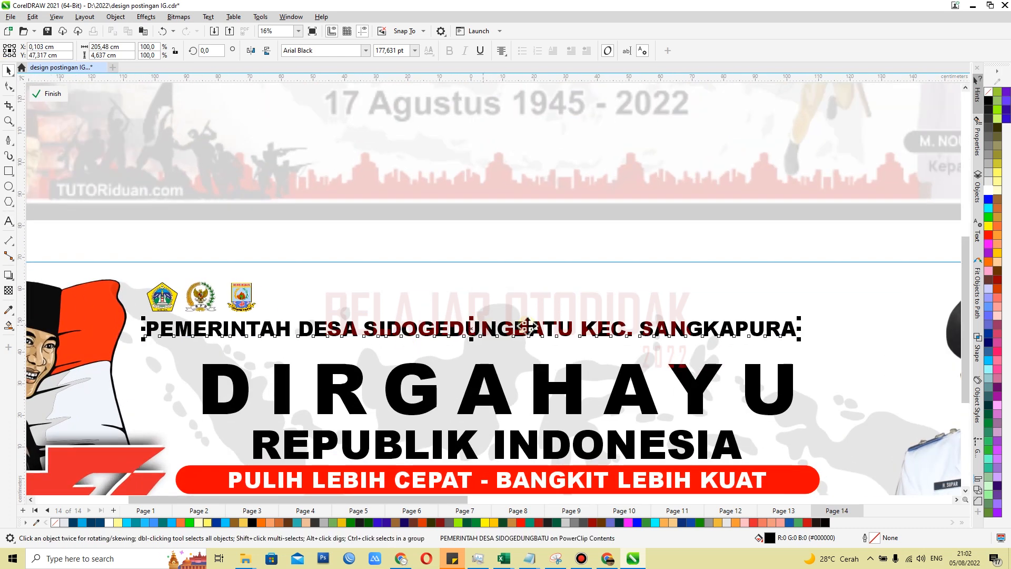
scroll(527, 327, "down", 1)
scroll(521, 331, "down", 1)
scroll(531, 335, "up", 2)
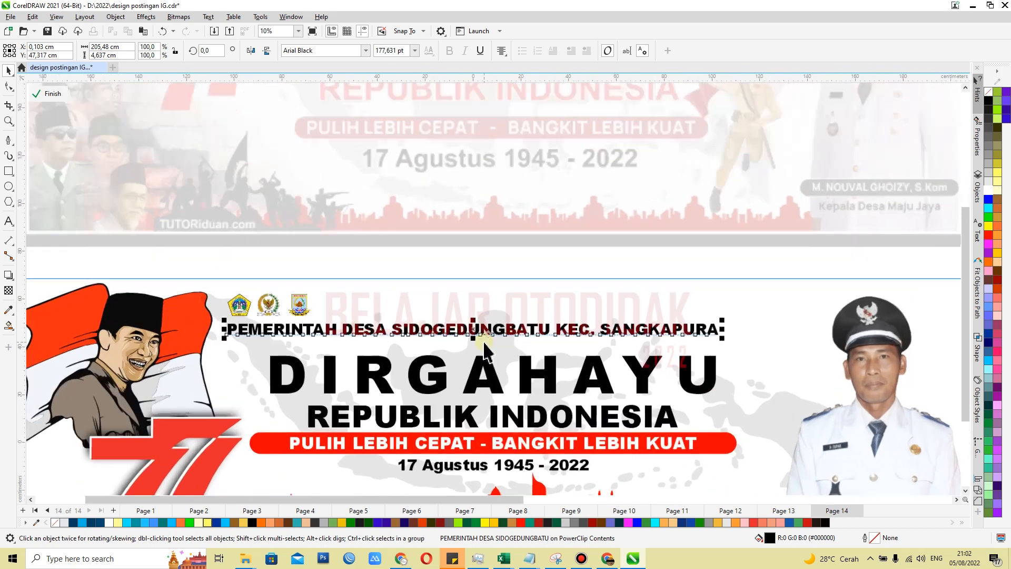
left_click(483, 365, "shift")
Move the three emblem logos across to the banner's upper-right corner
left_click(271, 298)
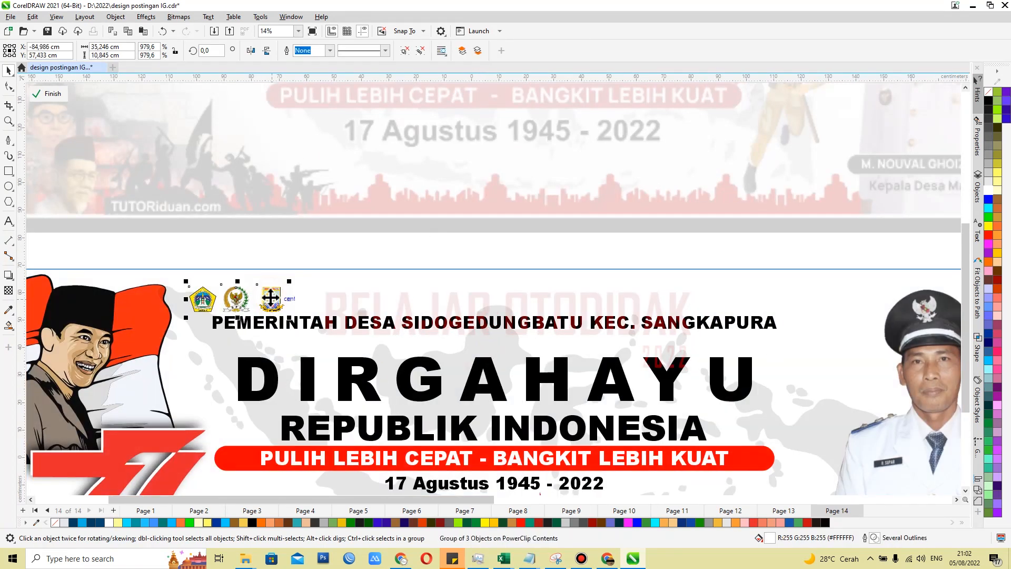
left_click_drag(301, 303, 809, 300)
scroll(533, 304, "down", 2)
scroll(466, 348, "up", 1)
Move the PEMERINTAH DESA line up towards the banner's upper edge
left_click(476, 294)
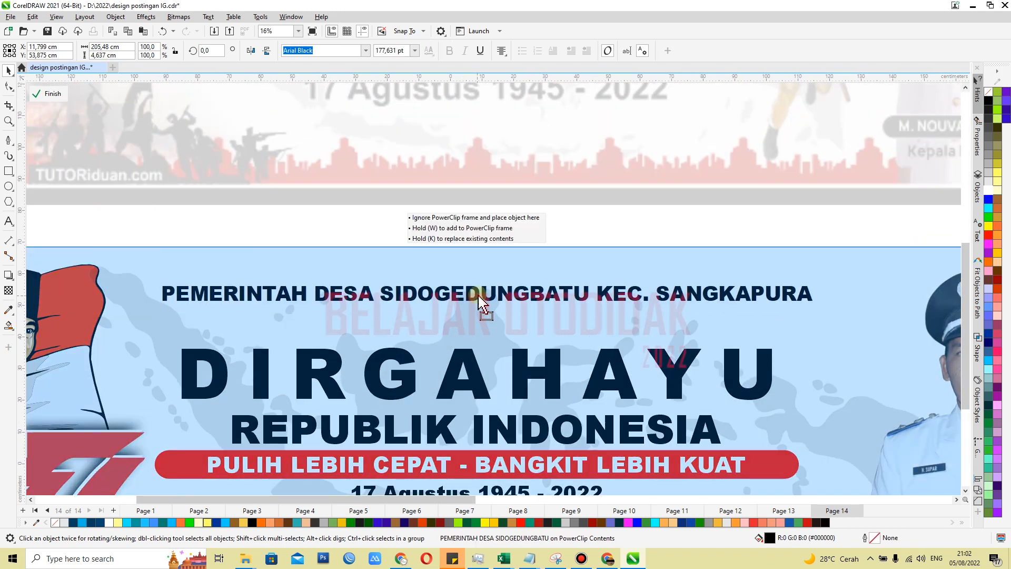
left_click(464, 360, "shift")
scroll(465, 358, "down", 1)
left_click(456, 318)
Enlarge the PEMERINTAH DESA line proportionally to about 231 × 5 cm and centre it over the DIRGAHAYU heading
scroll(454, 323, "up", 1)
left_click_drag(811, 318, 912, 348)
left_click(680, 387, "shift")
key("c")
left_click(195, 241)
left_click(112, 312)
left_click_drag(107, 298, 132, 298)
scroll(109, 300, "up", 1)
left_click(231, 396, "shift")
key("c")
scroll(268, 384, "down", 2)
Copy the PEMERINTAH DESA line above itself and change the copy's text to Mengucapkan
left_click(397, 279)
left_click_drag(433, 345, 452, 310)
right_click(453, 310)
key("F8")
type("Mengucapkan")
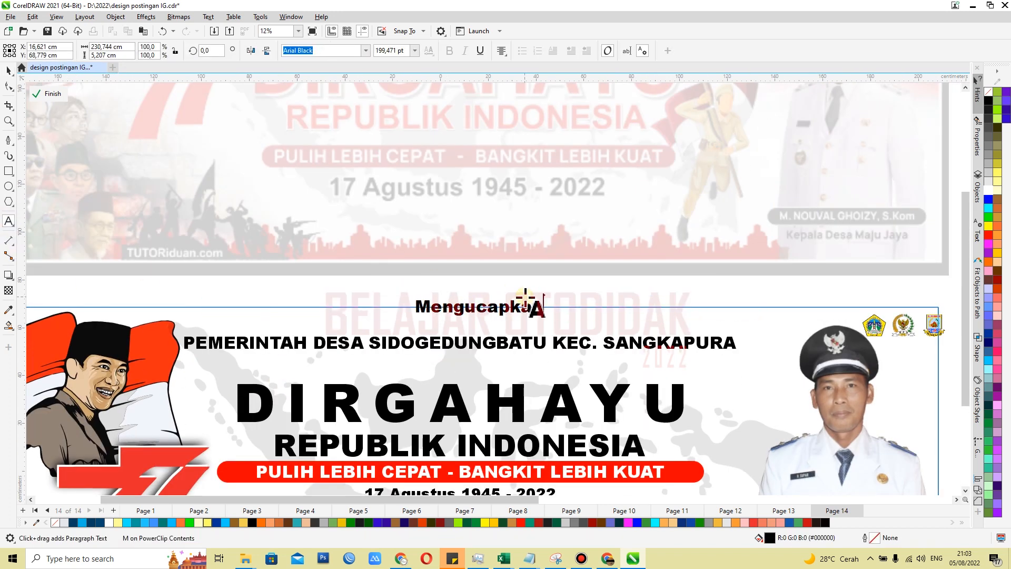
key("ctrl+space")
Set the font of the Mengucapkan text to Arial Regular
scroll(435, 92, "down", 1)
scroll(435, 92, "up", 1)
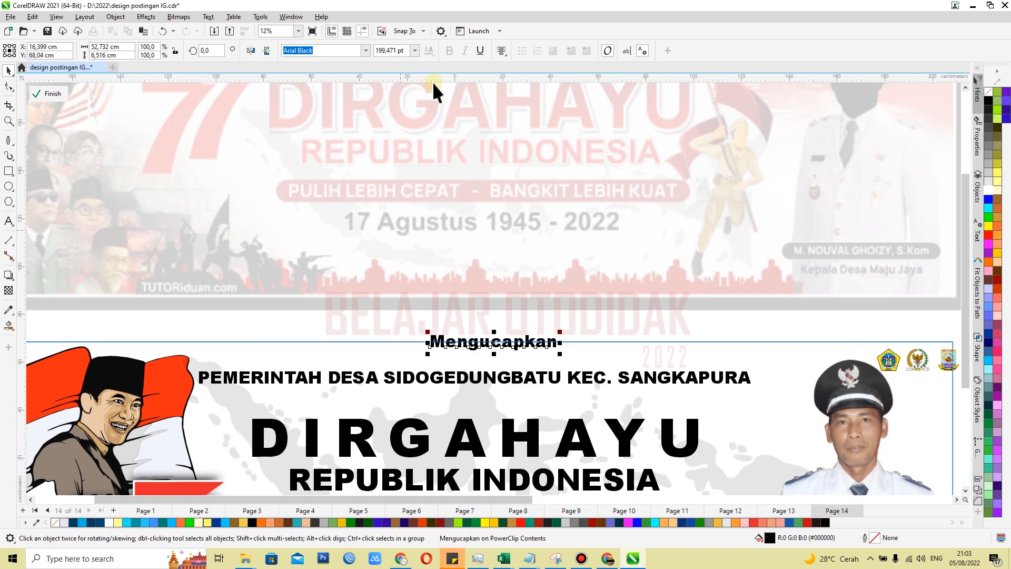
left_click(366, 51)
mouse_move(404, 159)
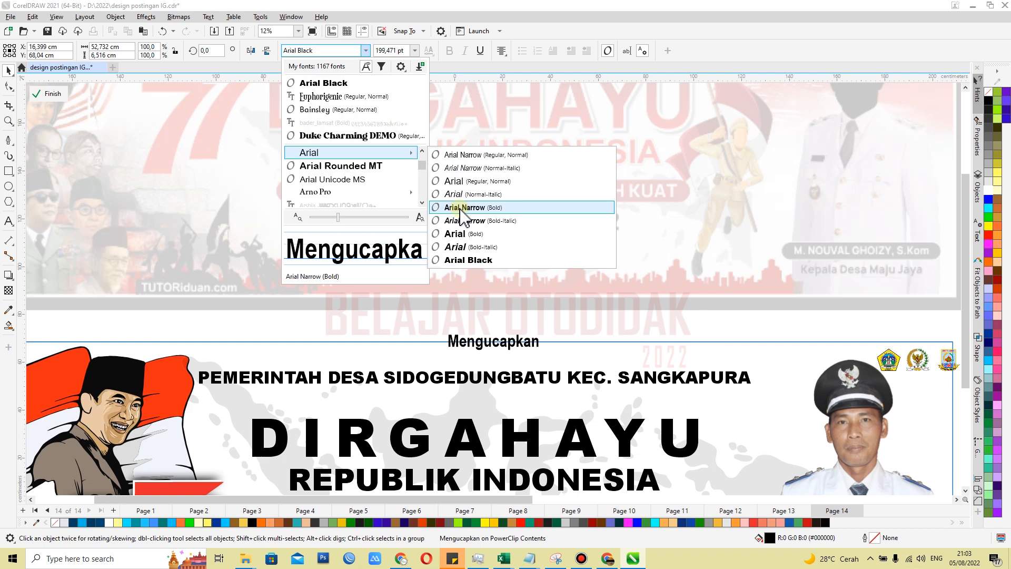
left_click(466, 182)
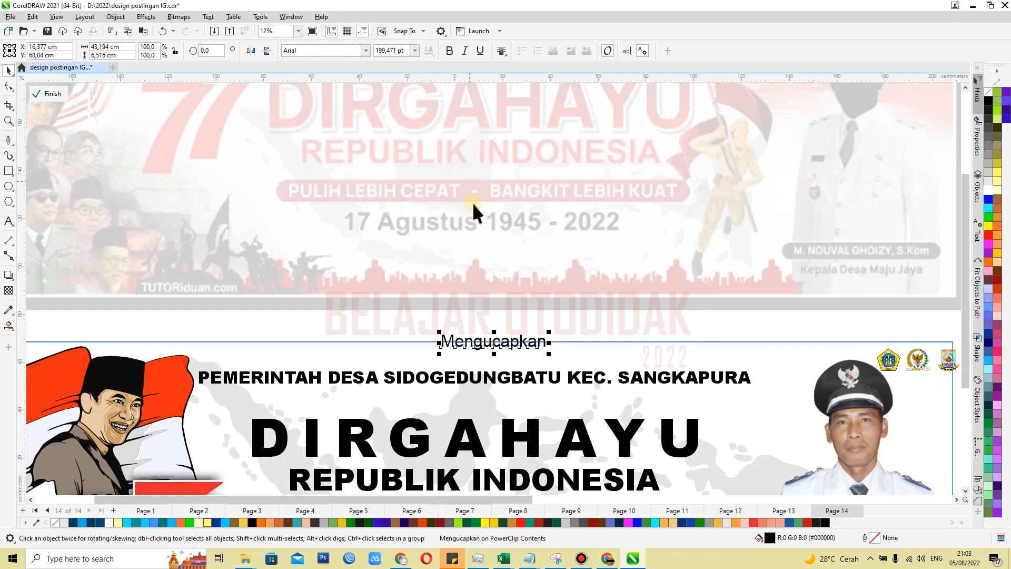
Move the Mengucapkan text between the PEMERINTAH DESA line and the DIRGAHAYU heading
scroll(421, 416, "up", 2)
scroll(421, 416, "up", 1)
left_click_drag(518, 301, 475, 401)
scroll(475, 397, "down", 1)
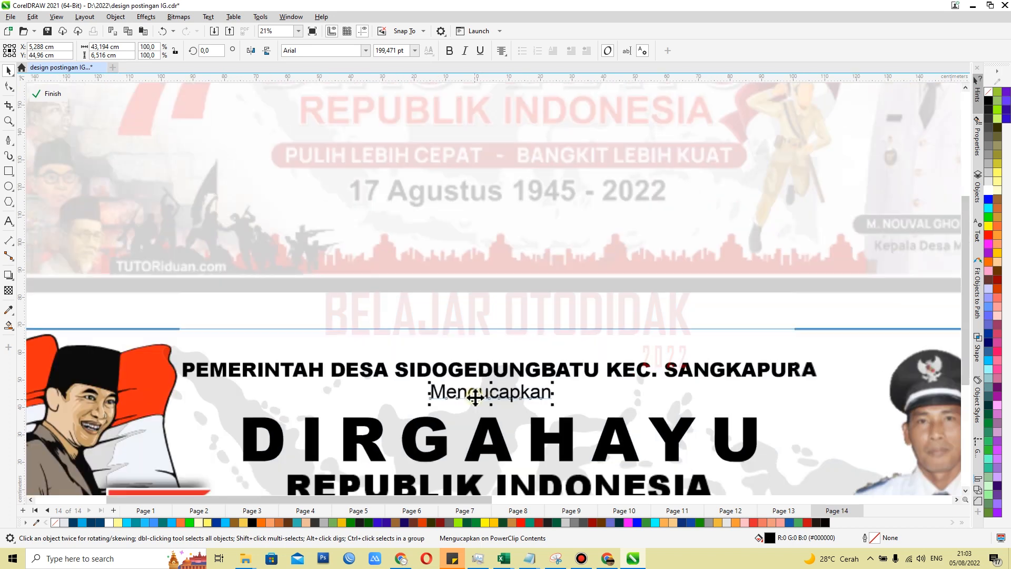
scroll(475, 398, "down", 1)
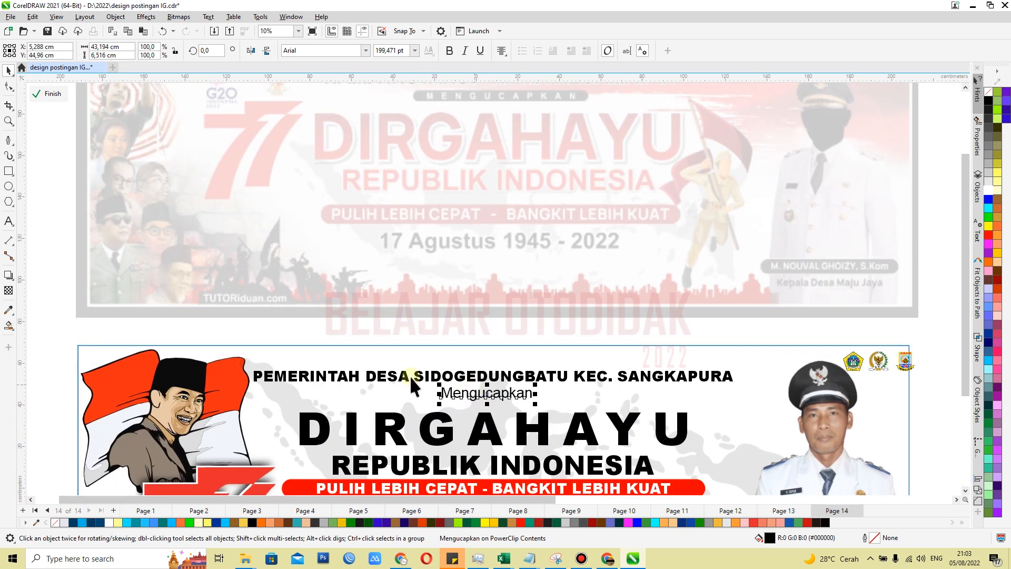
Draw a rectangle about 68 × 6 cm over the Mengucapkan text and fill it black
left_click(8, 172)
scroll(441, 413, "up", 3)
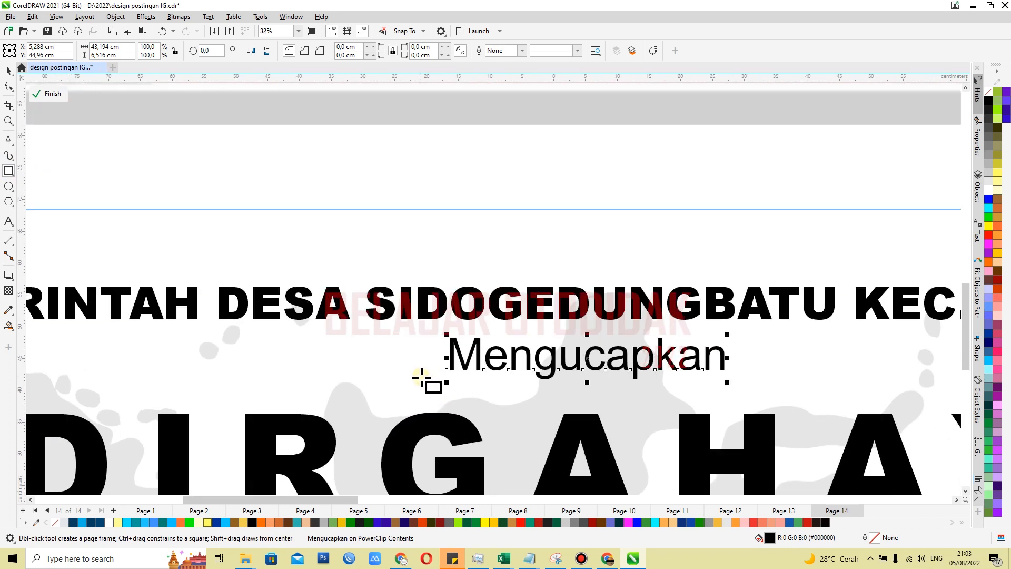
left_click_drag(421, 377, 853, 338)
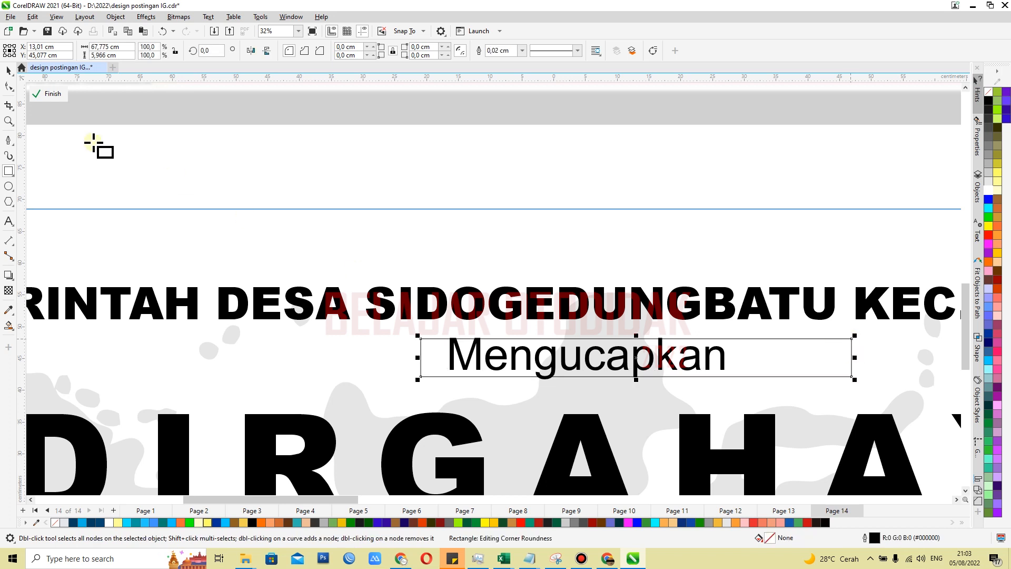
left_click(8, 72)
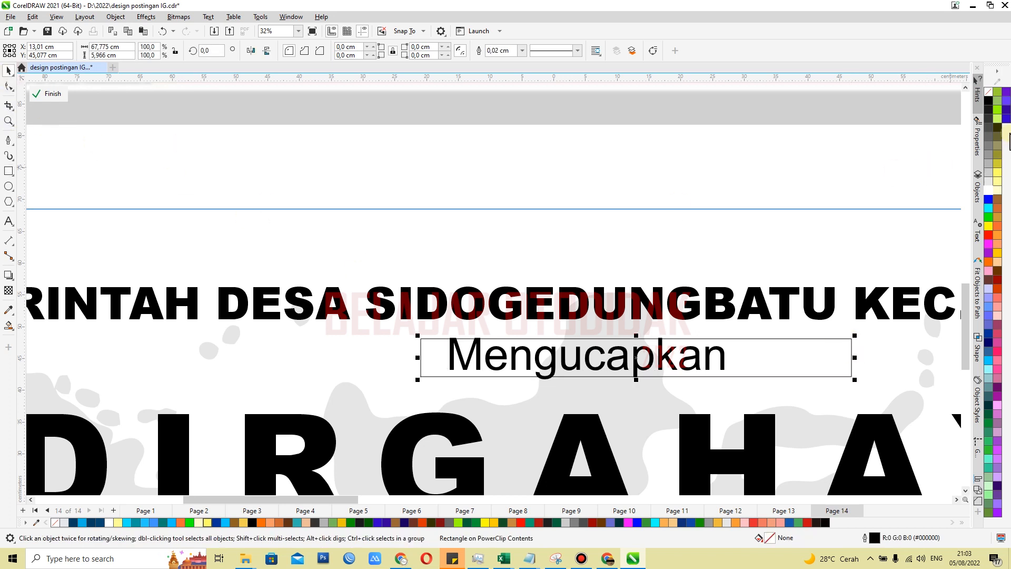
left_click(987, 101)
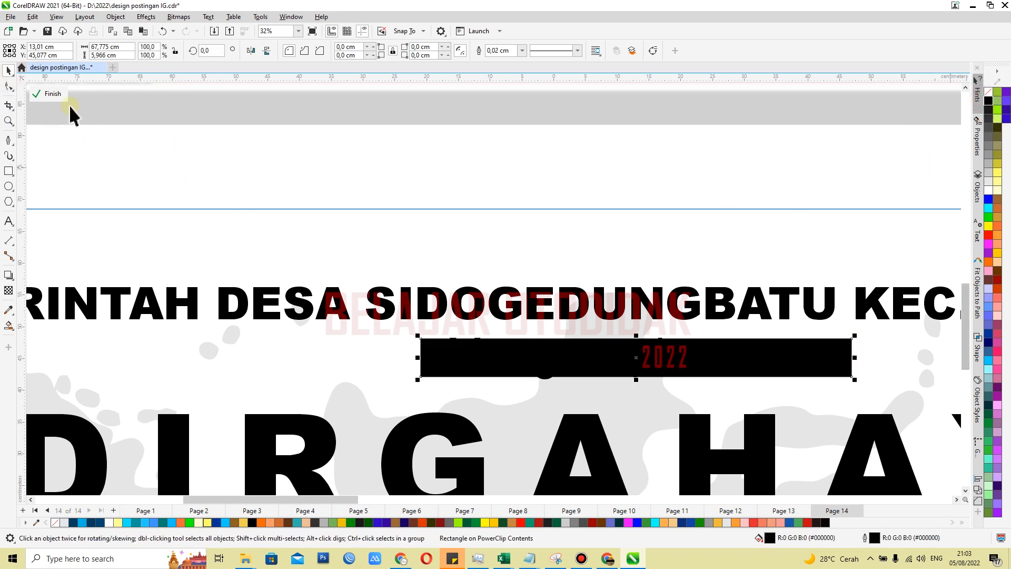
Round the ends of the black rectangle over Mengucapkan to a 2.983 cm corner radius and remove its outline
left_click(8, 86)
left_click_drag(423, 340, 441, 337)
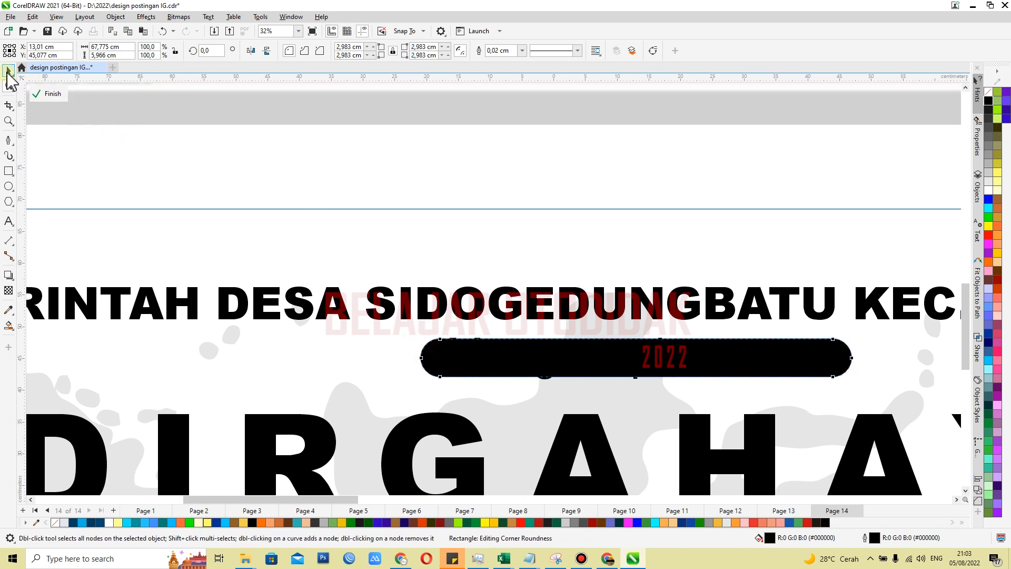
left_click(8, 74)
right_click(990, 94)
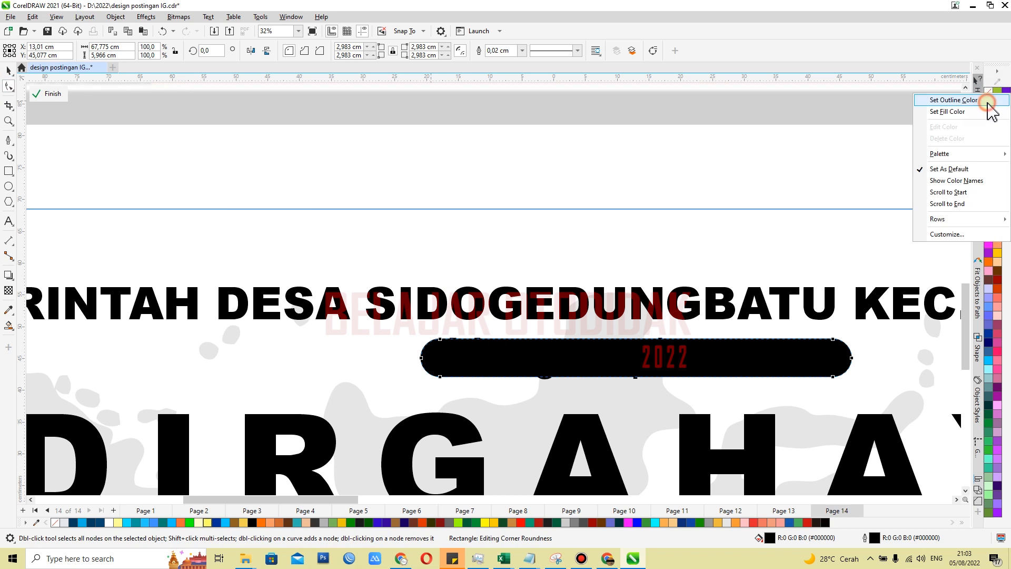
left_click(8, 76)
Move the rounded black bar aside from the Mengucapkan text and fill the text white
left_click_drag(606, 357, 728, 371)
scroll(679, 422, "down", 1)
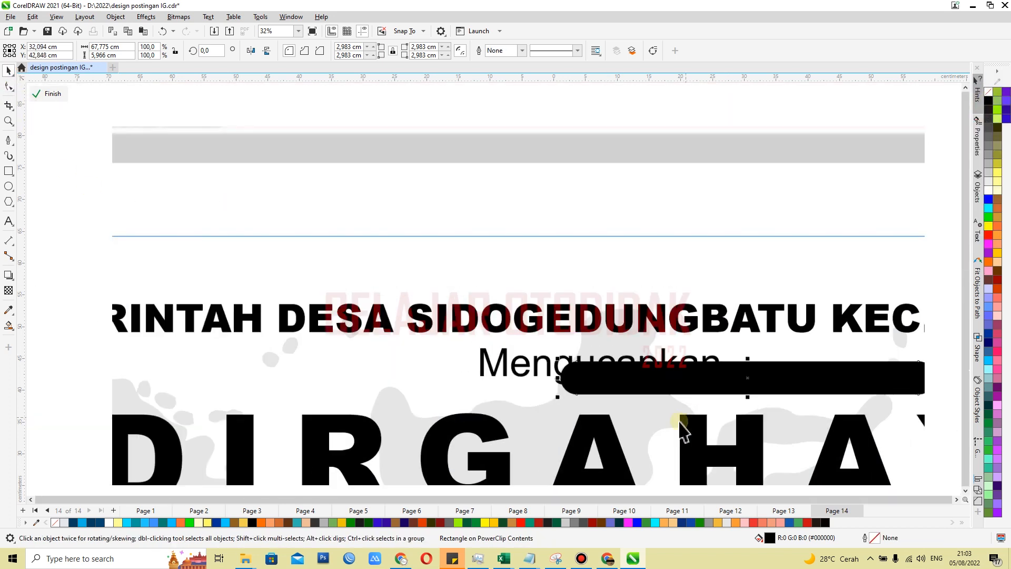
scroll(679, 436, "down", 2)
scroll(626, 451, "up", 1)
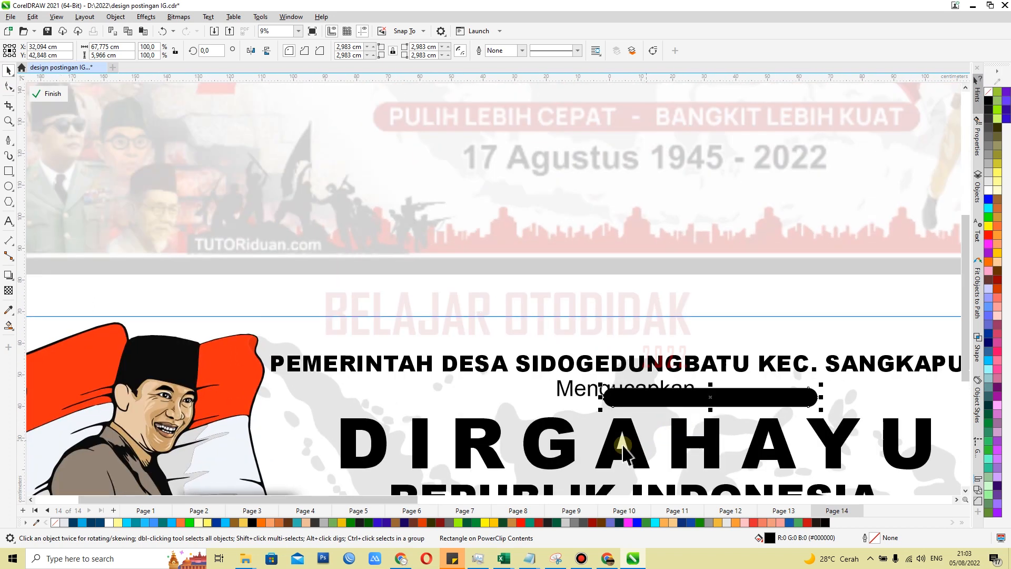
scroll(623, 451, "up", 1)
left_click(555, 367)
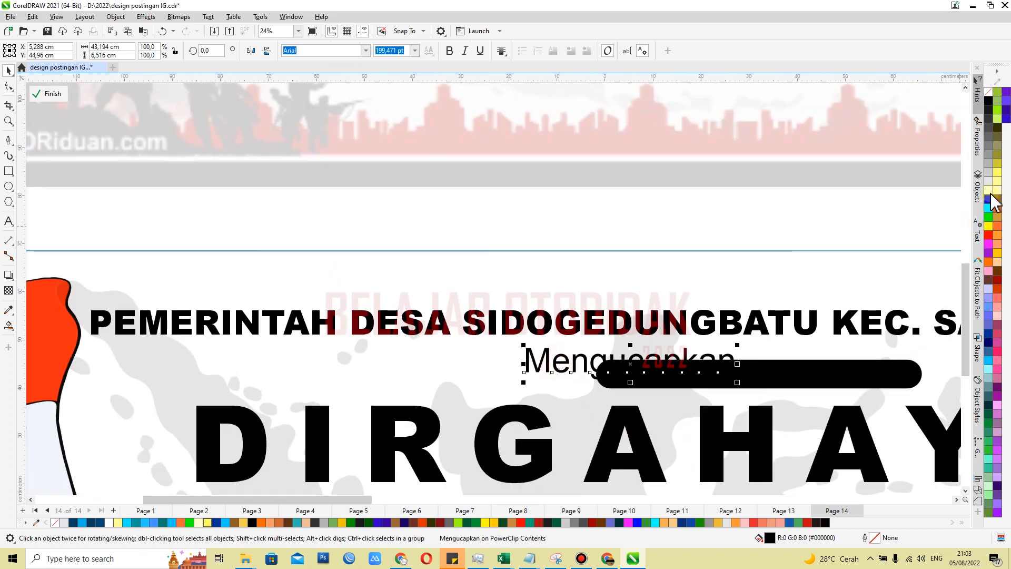
left_click(990, 192)
left_click(989, 190)
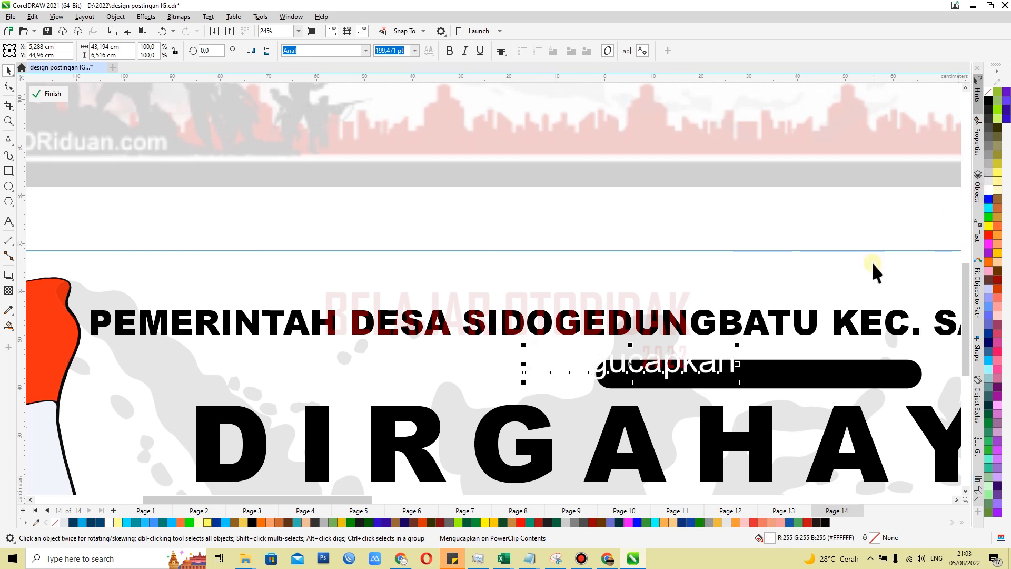
Move the black bar back behind the Mengucapkan text and centre it horizontally on the DIRGAHAYU heading
left_click(818, 375)
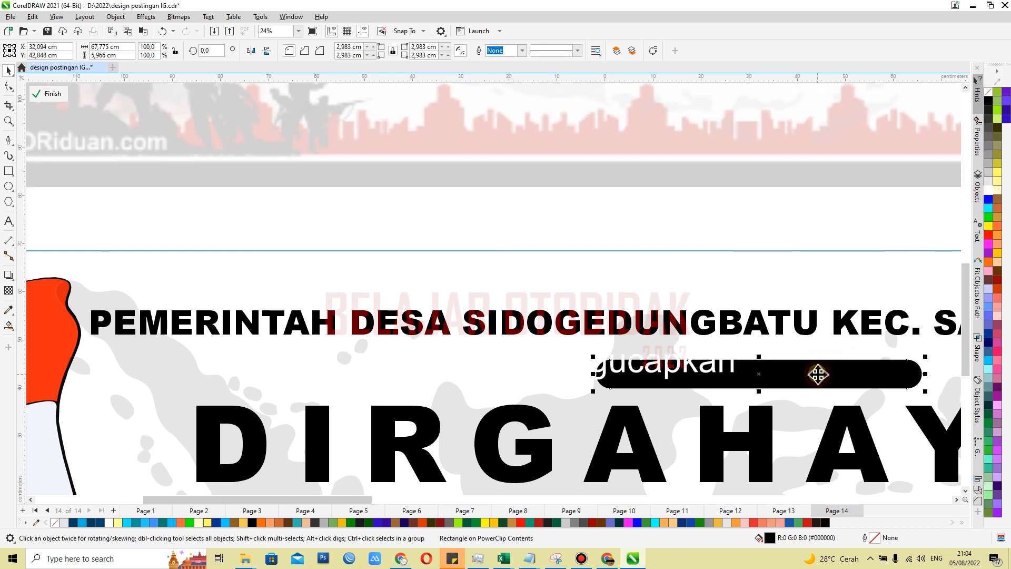
left_click_drag(788, 376, 778, 373)
left_click(762, 421, "shift")
key("c")
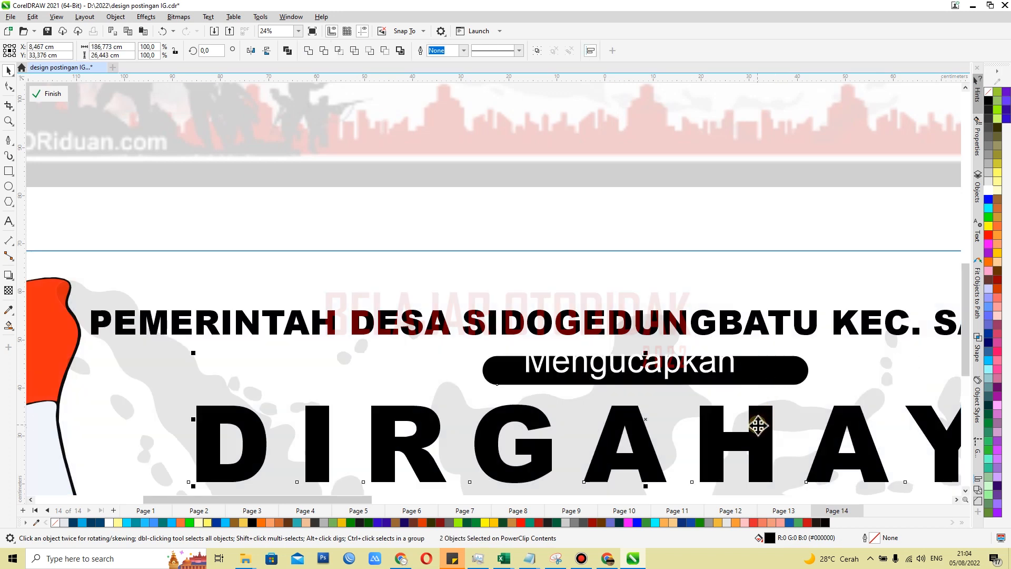
Reduce the Mengucapkan text to about 160 pt and widen its letter spacing to about 50 cm overall
left_click(634, 373)
scroll(634, 373, "down", 2)
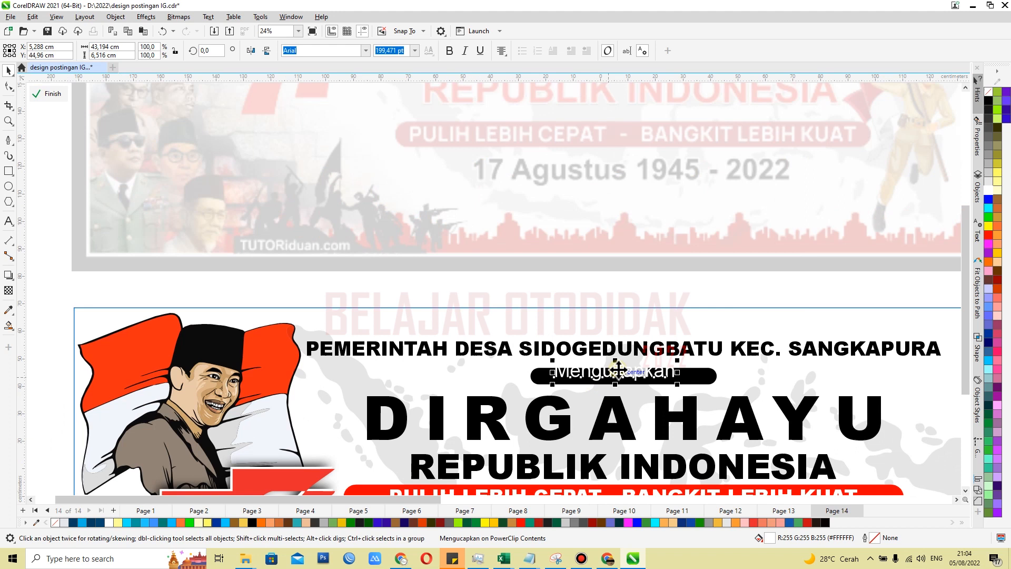
scroll(695, 387, "up", 3)
left_click_drag(766, 391, 815, 393)
left_click(10, 89)
left_click(9, 74)
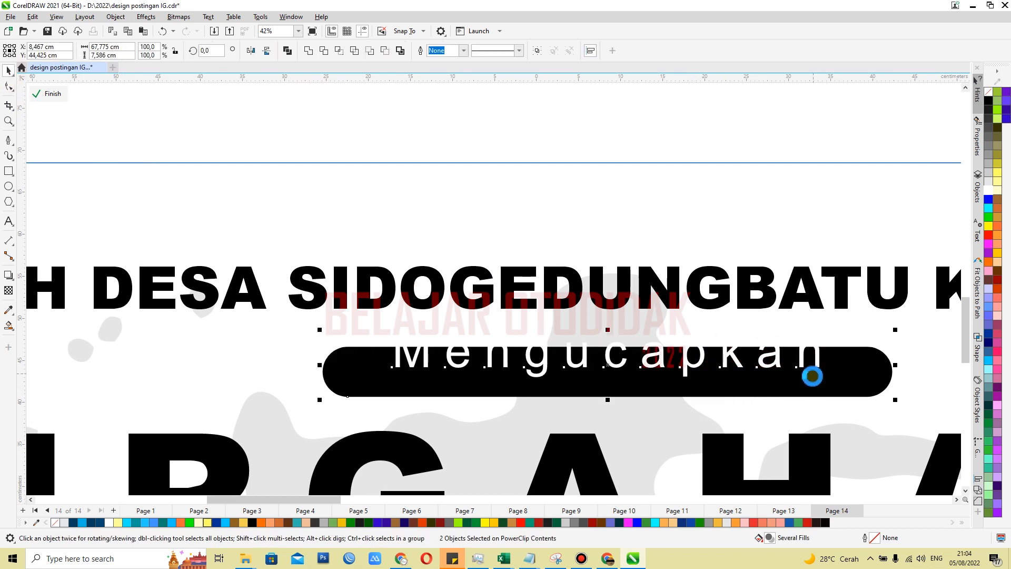
Increase the black bar's height to about 6.8 cm and centre the Mengucapkan text on it
left_click(655, 329)
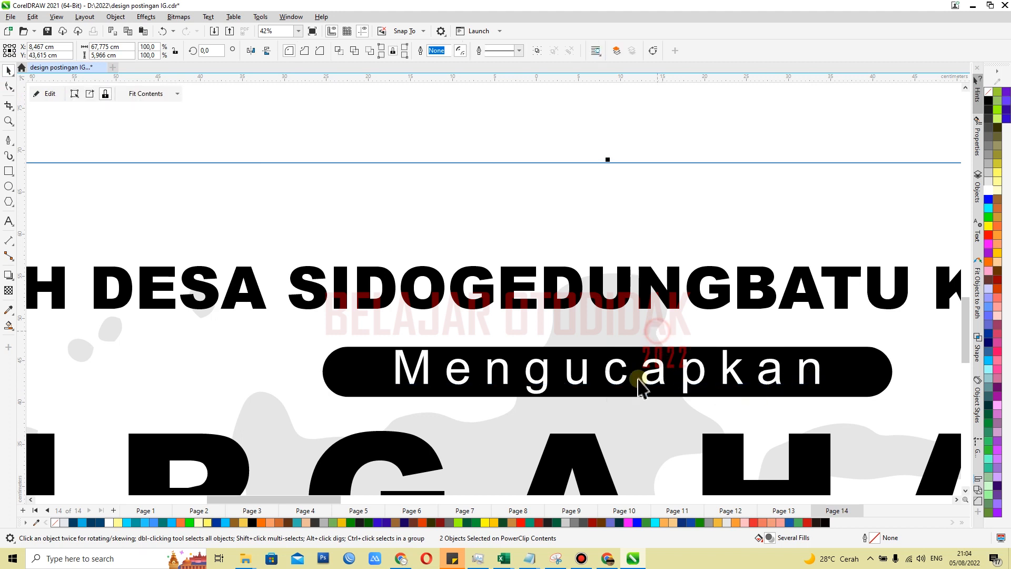
double_click(651, 388)
scroll(692, 377, "up", 2)
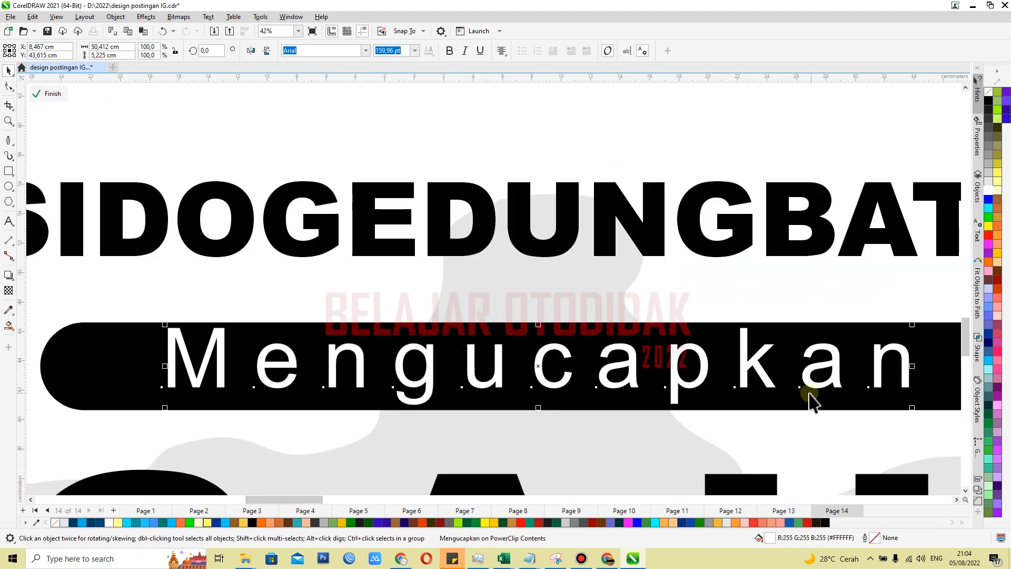
left_click(678, 334)
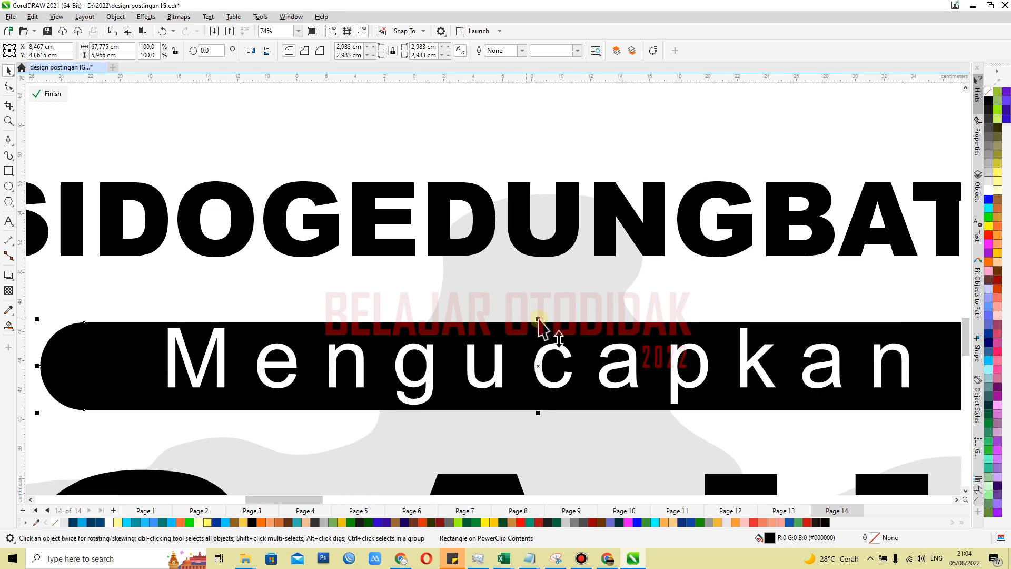
left_click_drag(540, 319, 540, 308)
scroll(542, 333, "down", 1)
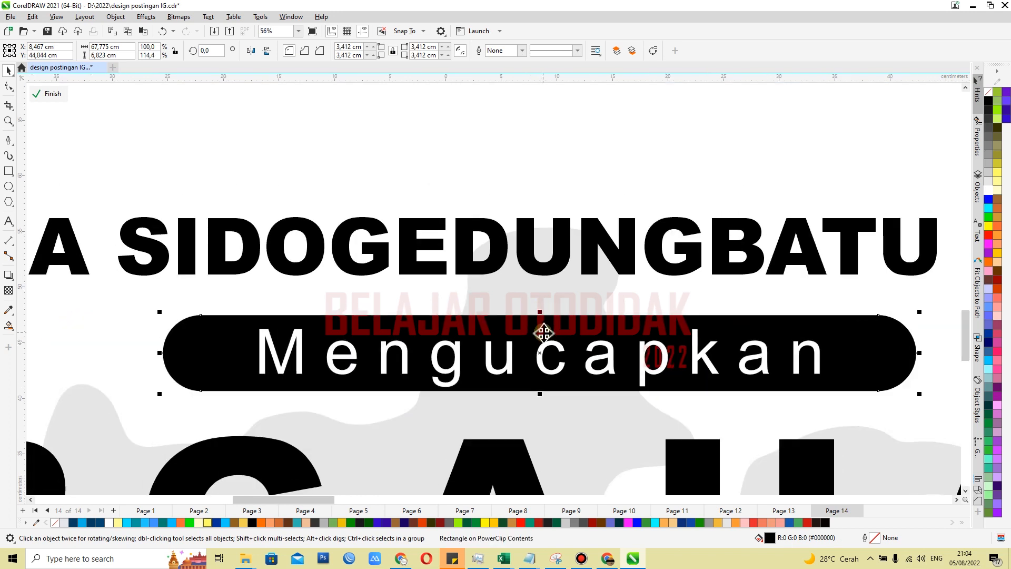
scroll(866, 347, "down", 1)
left_click(658, 371)
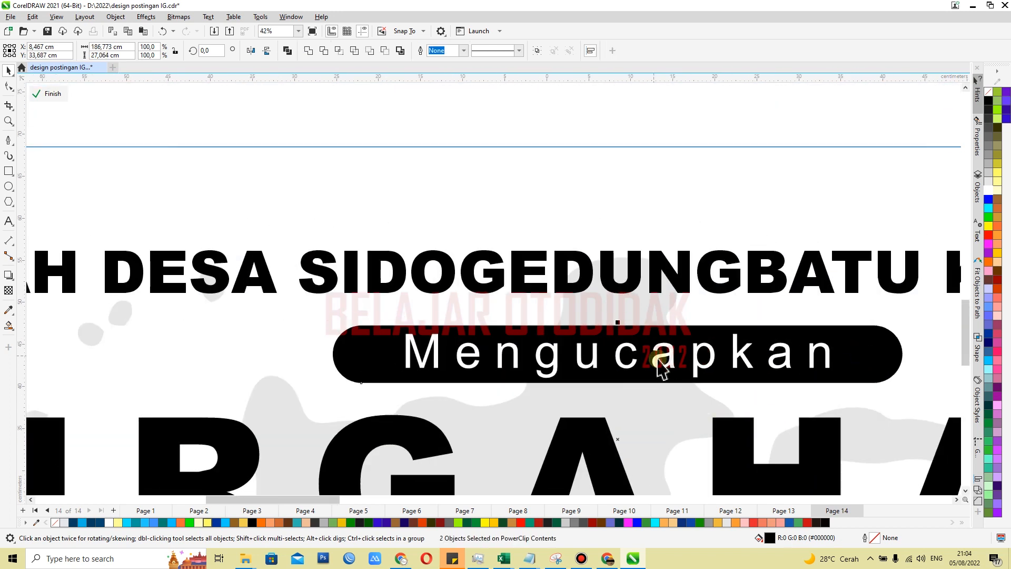
left_click(363, 341, "shift")
key("e")
scroll(497, 347, "down", 6)
left_click(568, 242)
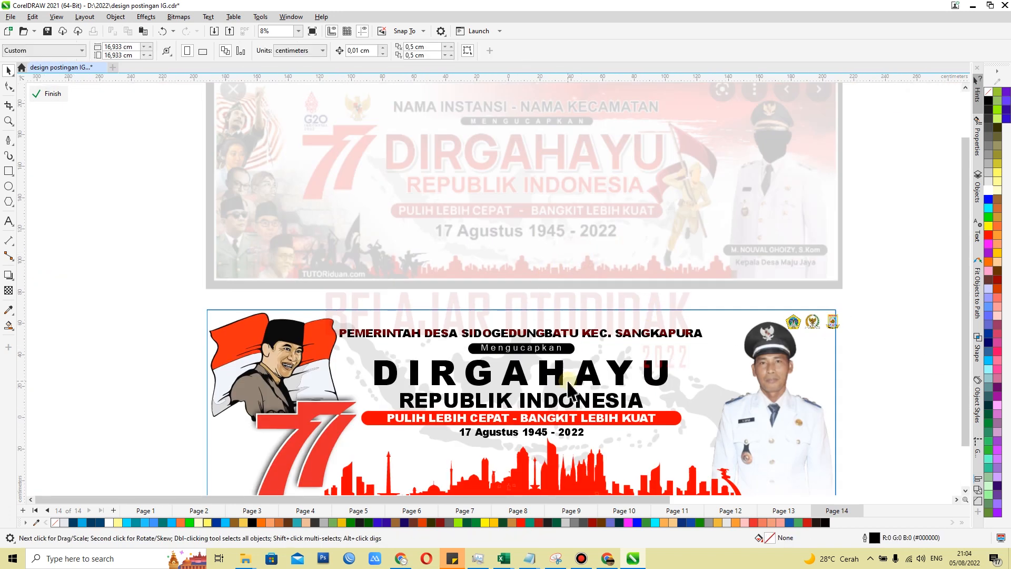
Widen the letter spacing of the DIRGAHAYU heading until it is about 208 cm wide
left_click(542, 380)
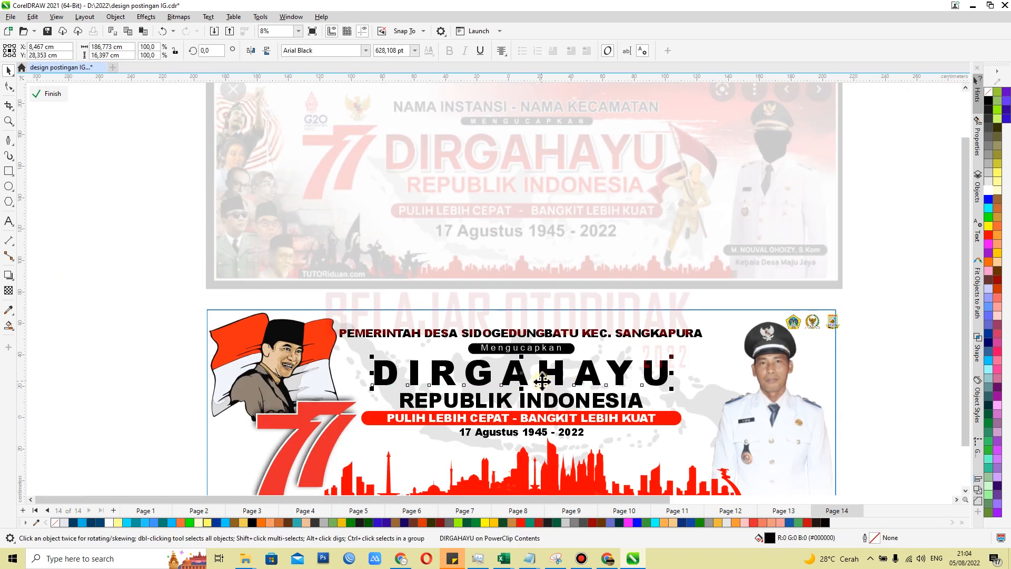
left_click(11, 89)
left_click_drag(671, 388, 701, 401)
key("space")
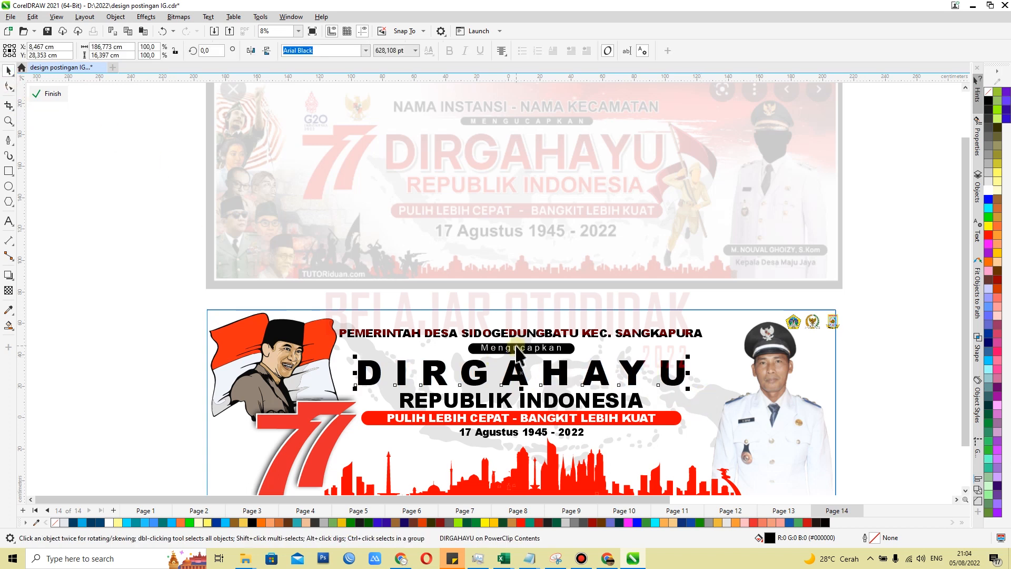
Move the REPUBLIK INDONESIA line slightly up and centre it horizontally with the DIRGAHAYU heading
left_click(565, 400, "shift")
scroll(565, 400, "up", 1)
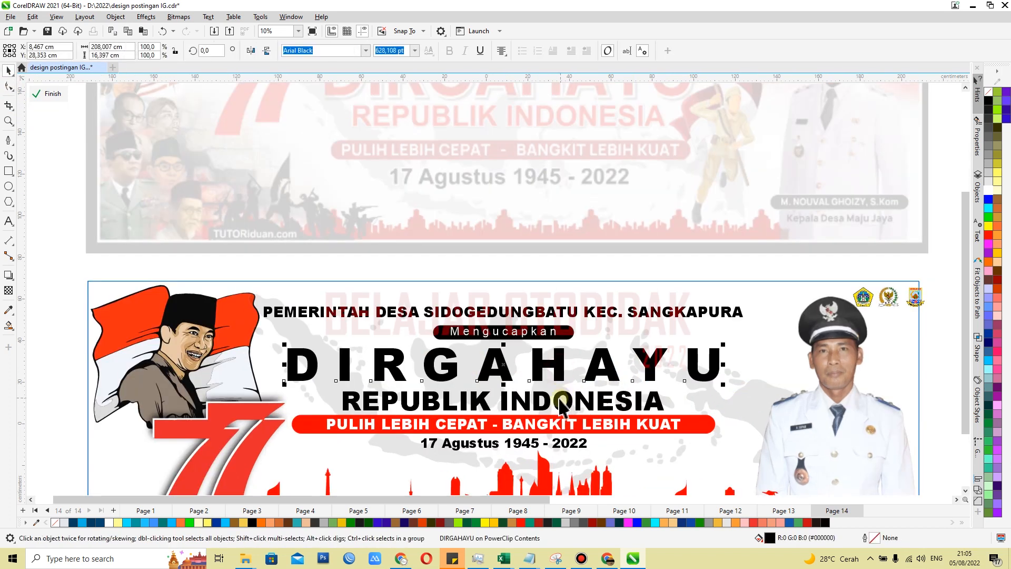
left_click(696, 448)
scroll(616, 423, "up", 2)
scroll(584, 370, "up", 2)
left_click_drag(584, 370, 581, 364)
left_click(535, 304, "shift")
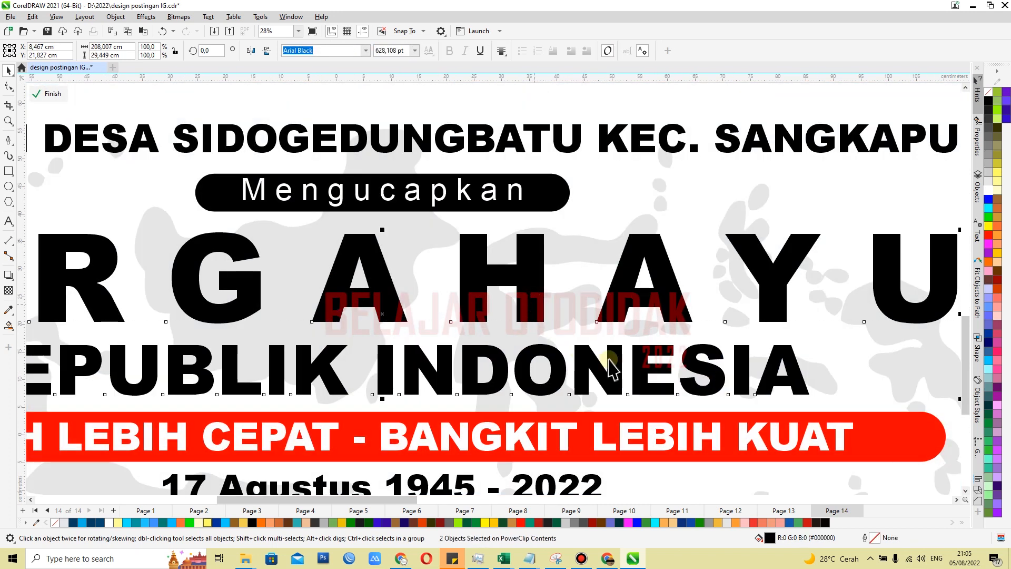
scroll(612, 369, "down", 4)
scroll(582, 262, "up", 2)
Place a spare copy of the DIRGAHAYU text above the banner and convert the original heading to curves
left_click(591, 320)
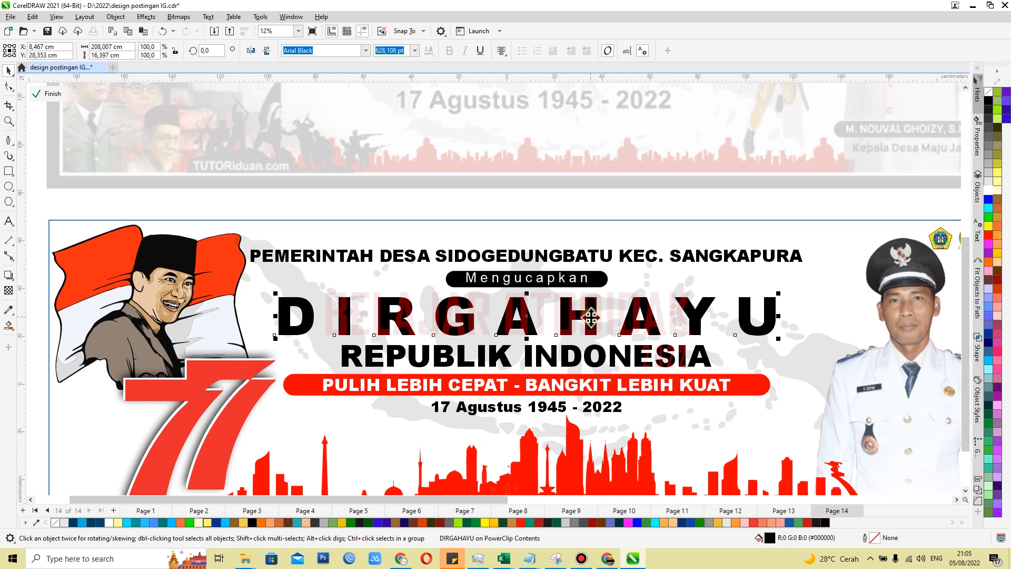
left_click_drag(590, 317, 686, 164)
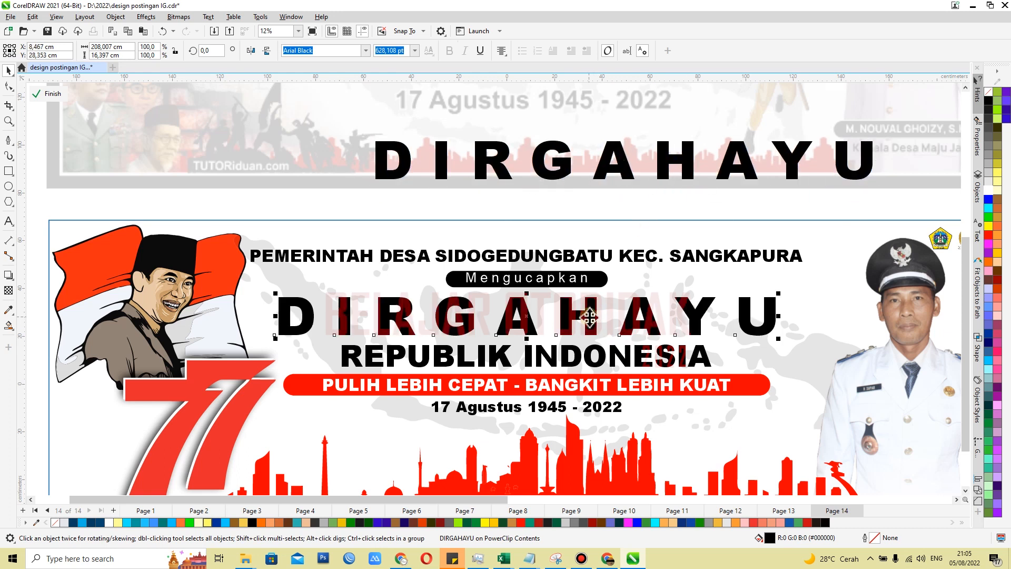
right_click(588, 317)
left_click(639, 105)
Place the bitmap of red-and-white flags on the banner and enlarge it to about 116 × 71 cm
scroll(503, 413, "down", 2)
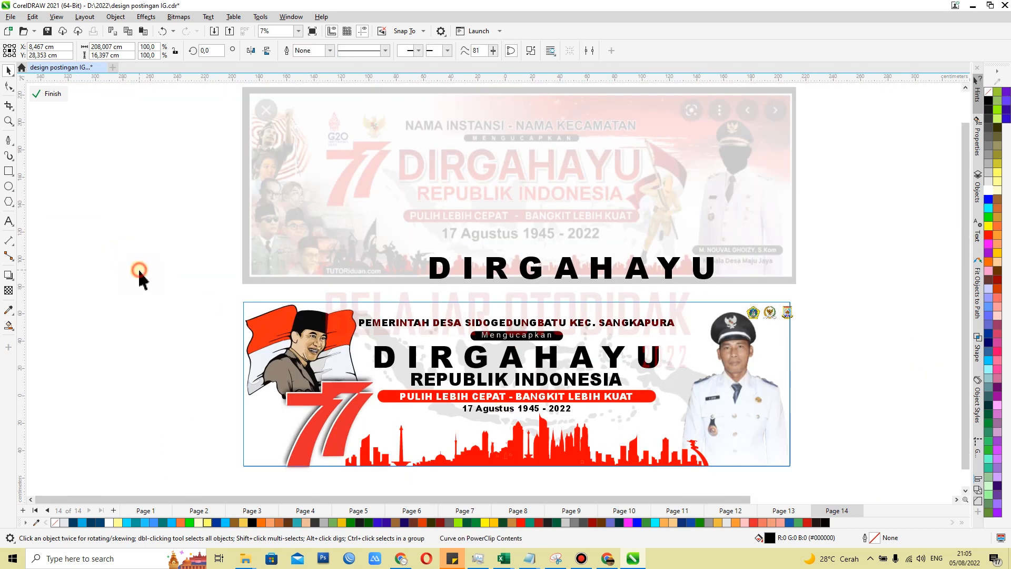
left_click(139, 271)
scroll(464, 440, "up", 2)
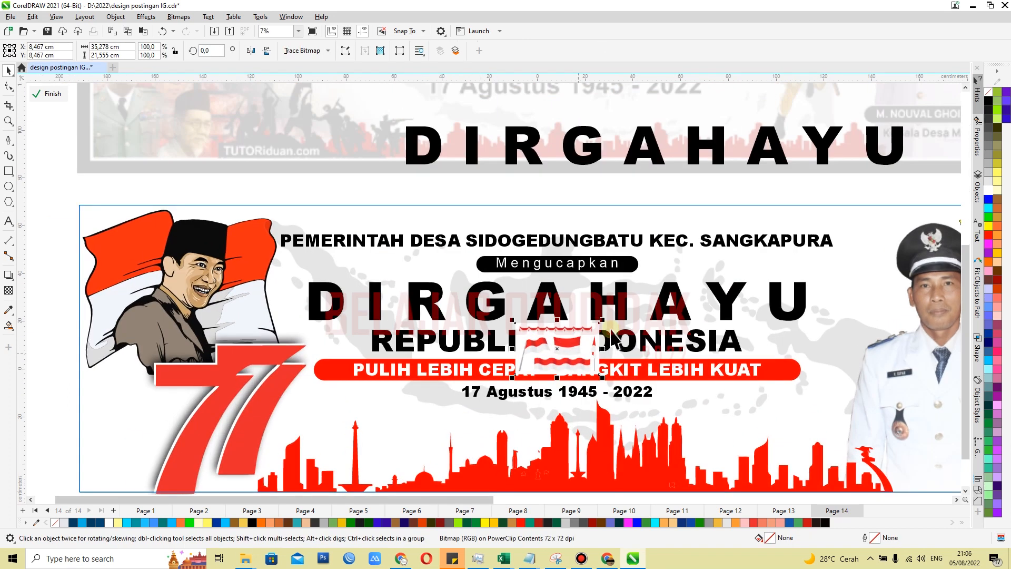
left_click_drag(602, 322, 827, 227)
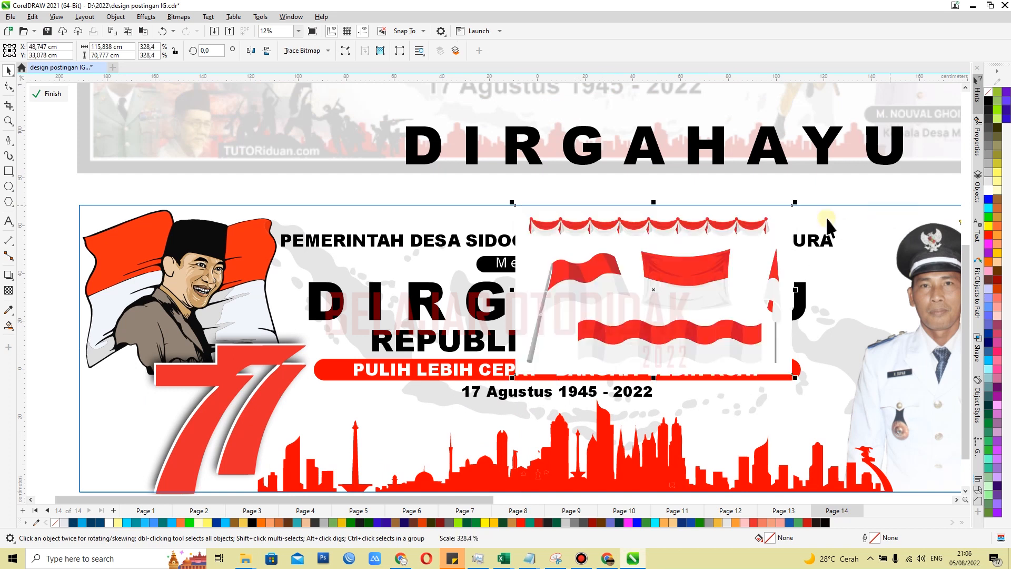
PowerClip the flag bitmap inside the curved DIRGAHAYU heading
right_click(589, 293)
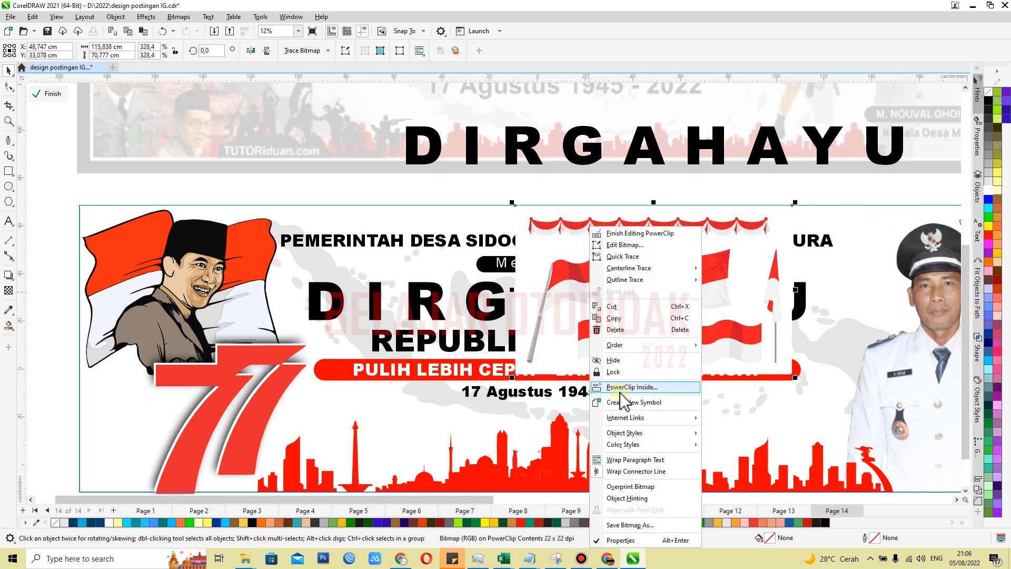
left_click(623, 388)
left_click(413, 306)
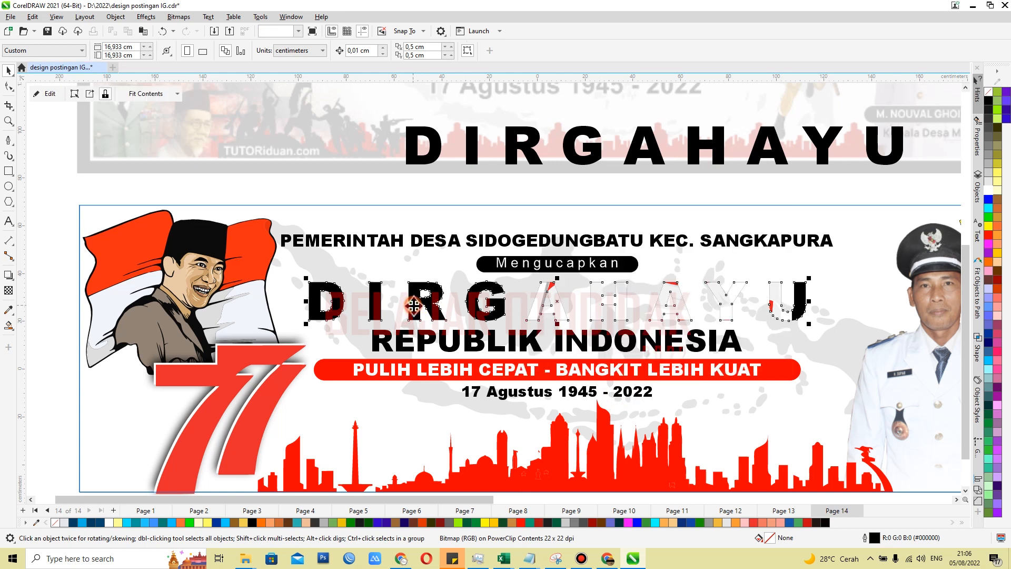
Within the DIRGAHAYU PowerClip, enlarge the flag bitmap to about 327 × 200 cm and position its long wavy flag across all the letters
left_click(500, 306, "ctrl")
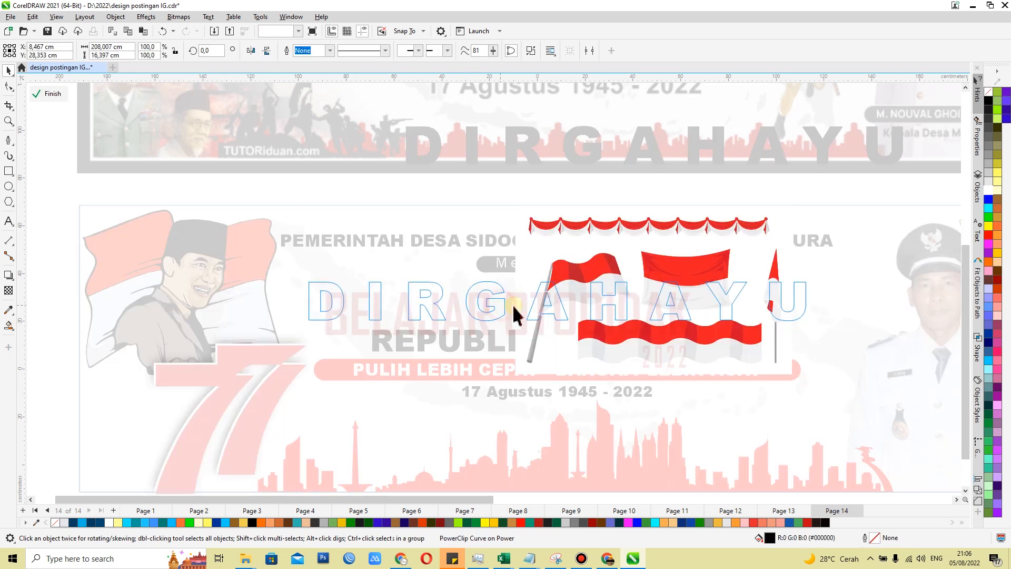
left_click_drag(512, 377, 211, 493)
left_click_drag(424, 424, 435, 250)
scroll(654, 314, "down", 1)
left_click_drag(690, 320, 798, 387)
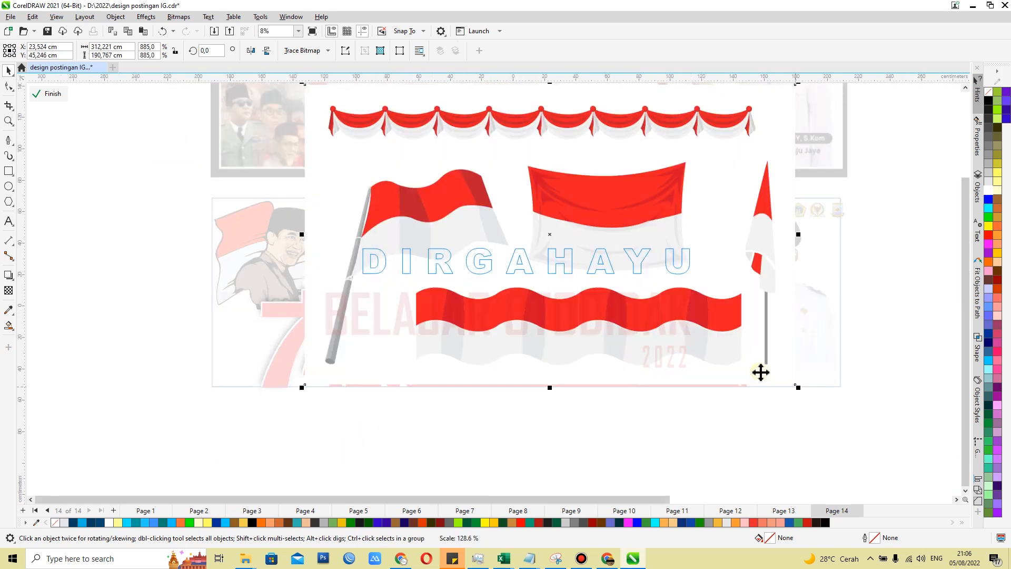
left_click_drag(628, 320, 570, 273)
scroll(614, 298, "up", 1)
left_click_drag(804, 361, 842, 393)
left_click_drag(597, 307, 589, 275)
scroll(515, 272, "up", 1)
mouse_move(490, 289)
left_mouse_down()
mouse_move(486, 271)
mouse_move(490, 279)
left_mouse_up()
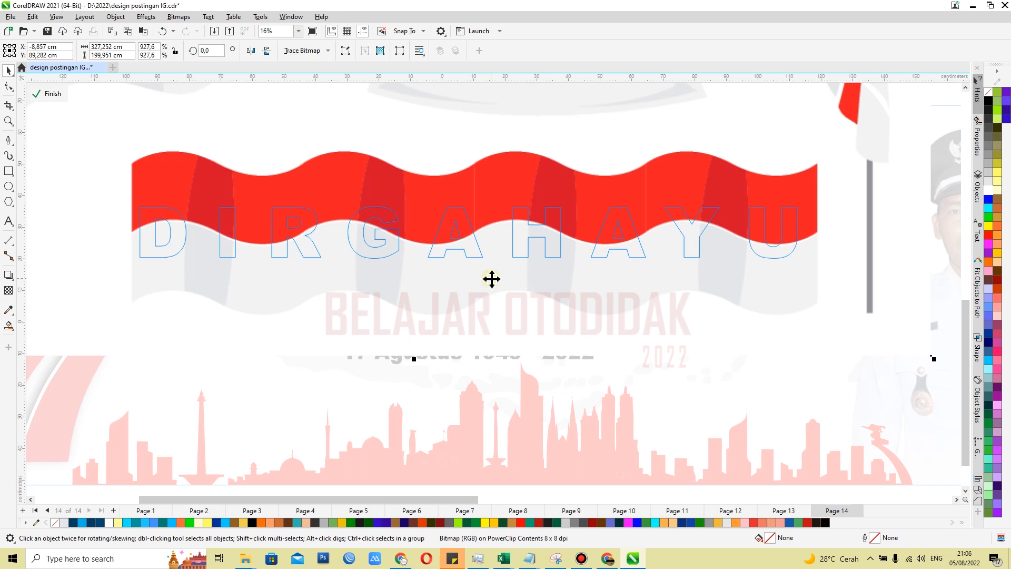
scroll(492, 280, "down", 3)
left_click(864, 244)
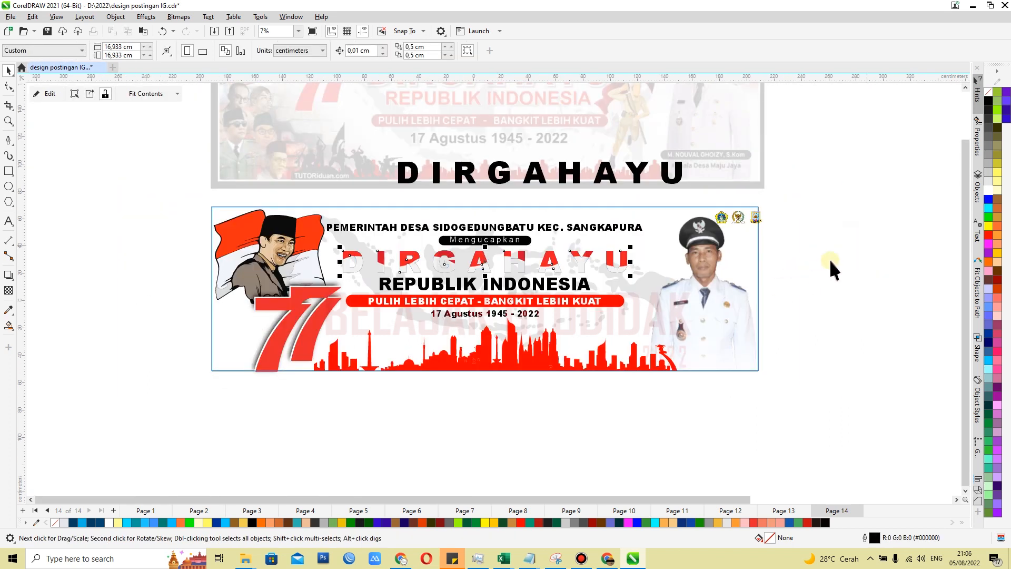
Copy the spare DIRGAHAYU text over the flag-filled heading, offset slightly up and to the right, and fill the copy white
scroll(488, 260, "up", 2)
left_click_drag(546, 209, 490, 358)
scroll(491, 358, "down", 1)
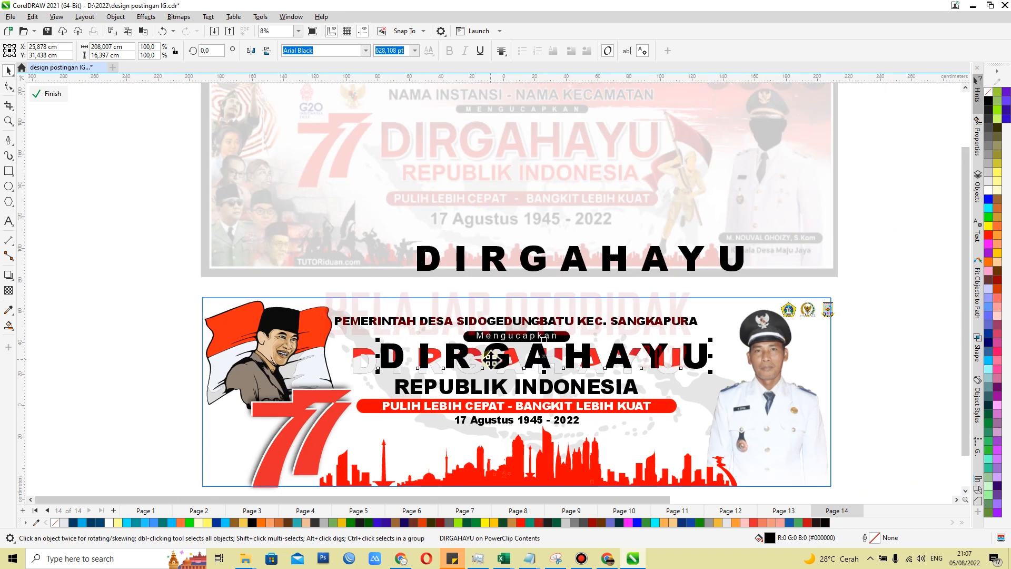
scroll(490, 358, "up", 1)
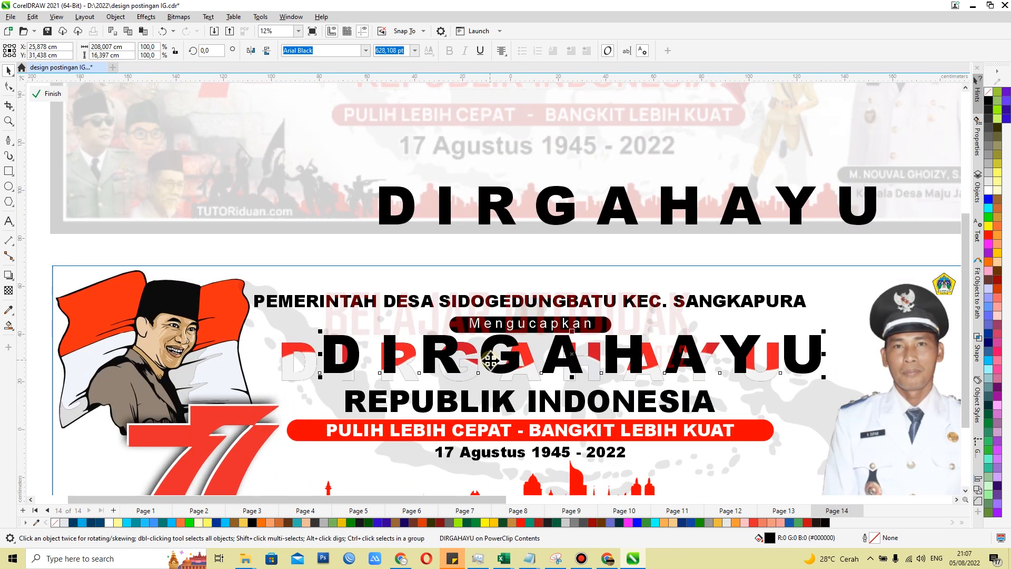
scroll(490, 361, "up", 1)
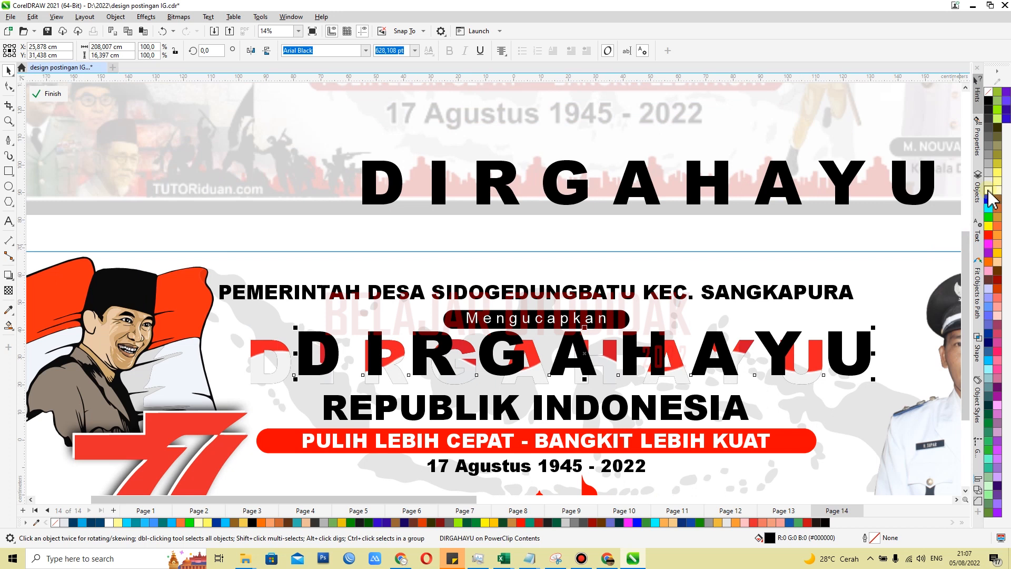
left_click(988, 191)
right_click(988, 191)
left_click(984, 197)
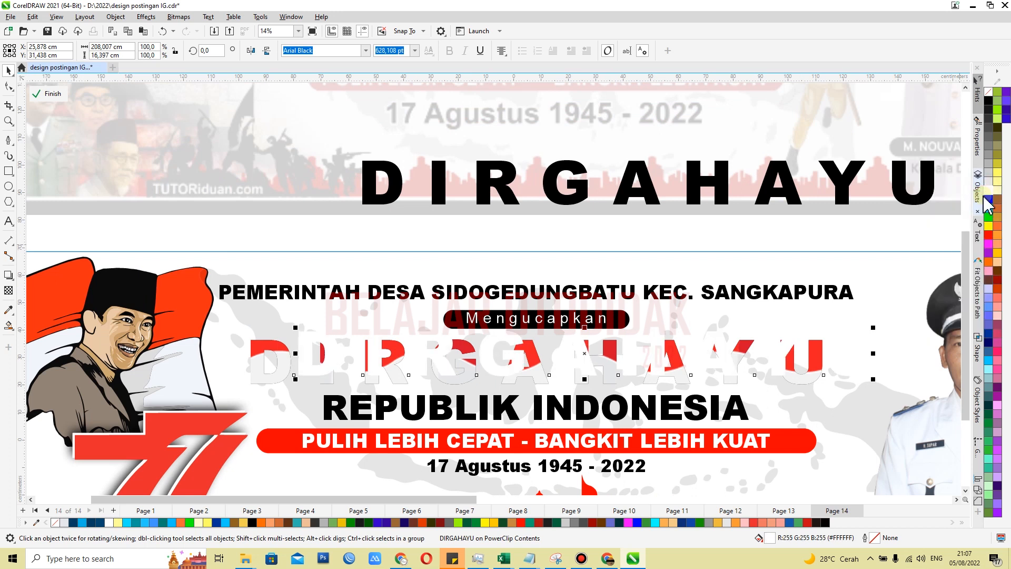
Give the white DIRGAHAYU copy a 1 cm outline, send it behind the flag-filled heading and align the two objects' centres
double_click(865, 537)
left_click(455, 216)
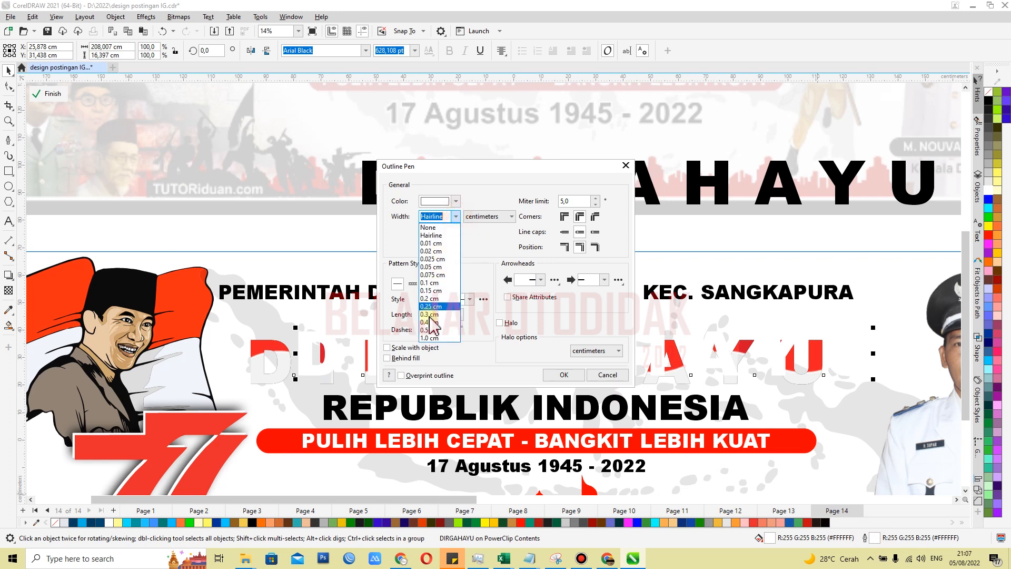
left_click(430, 338)
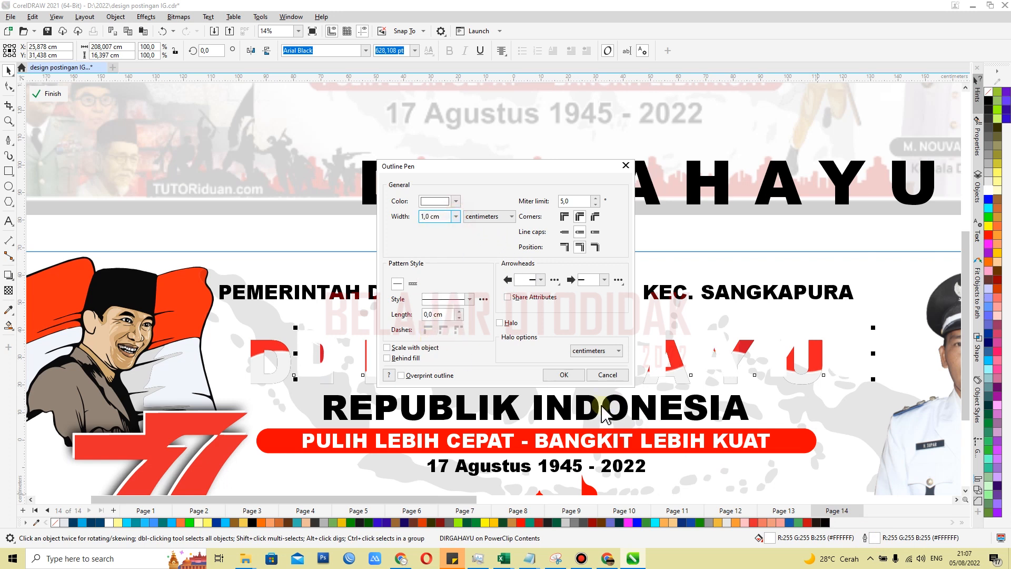
left_click(564, 375)
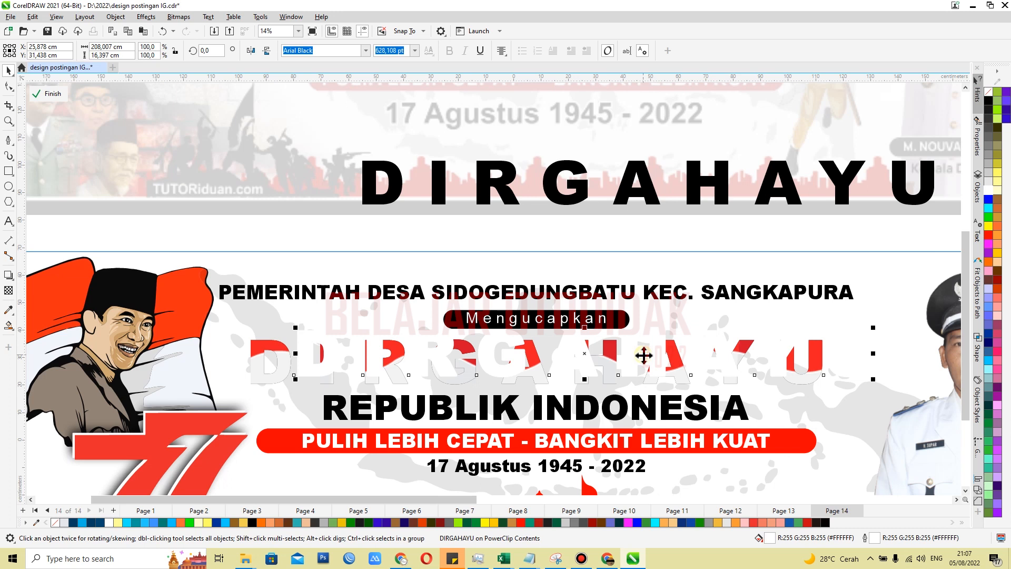
key("ctrl+Page_Down")
left_click(444, 379, "shift")
key("c")
key("e")
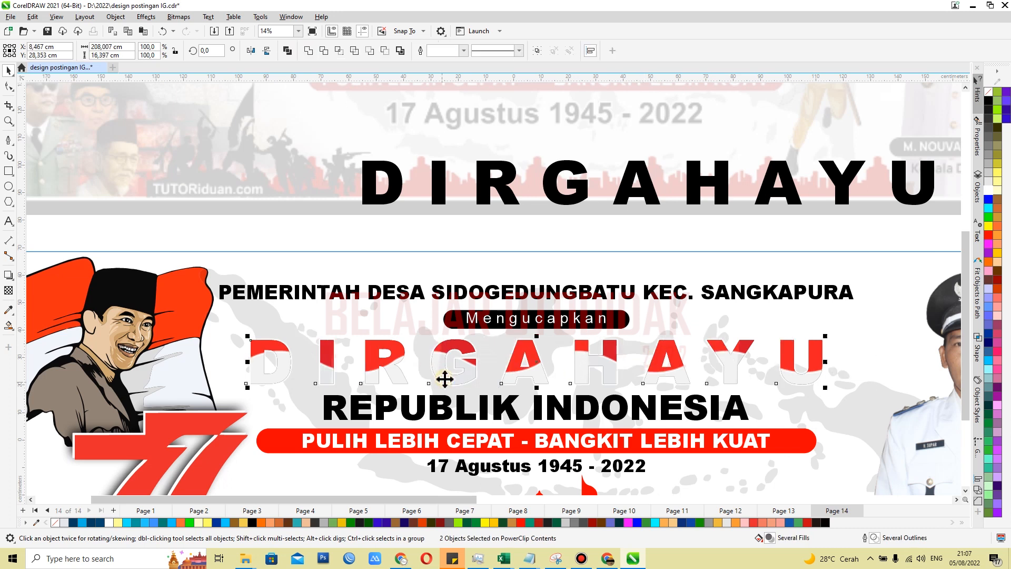
Increase the outline width of the white DIRGAHAYU copy behind the heading to 2 cm
scroll(560, 359, "down", 1)
left_click(943, 339)
scroll(729, 370, "up", 5)
left_click(679, 422)
key("F12")
left_click(455, 216)
double_click(425, 218)
type("2")
left_click(564, 375)
Set the outline width of the white DIRGAHAYU copy behind the heading to 3 cm
double_click(865, 537)
left_click_drag(432, 217, 400, 213)
type("3")
left_click(563, 376)
scroll(717, 259, "down", 5)
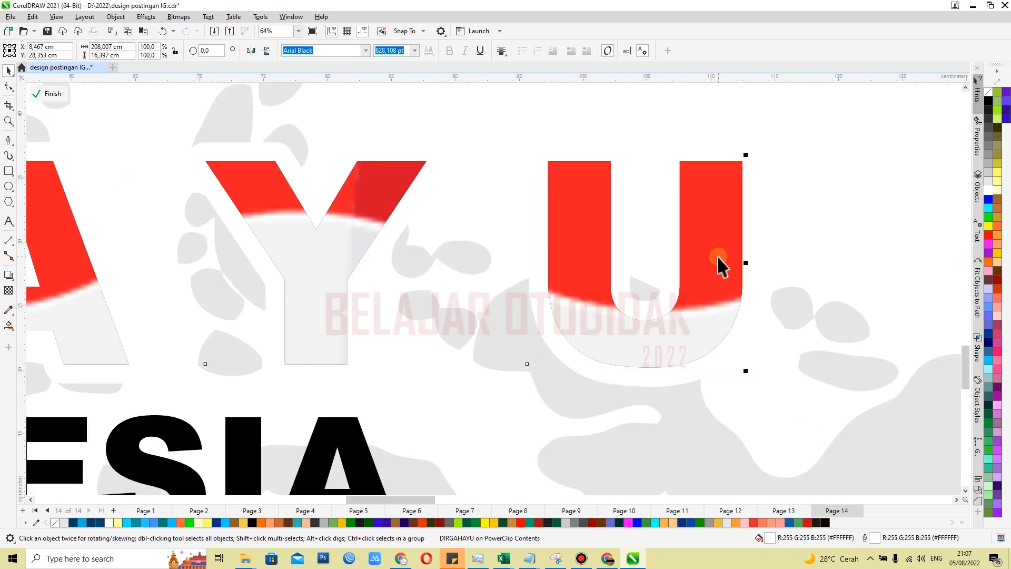
scroll(220, 276, "up", 2)
left_click(294, 248)
scroll(298, 240, "down", 1)
scroll(296, 248, "down", 2)
left_click(907, 250)
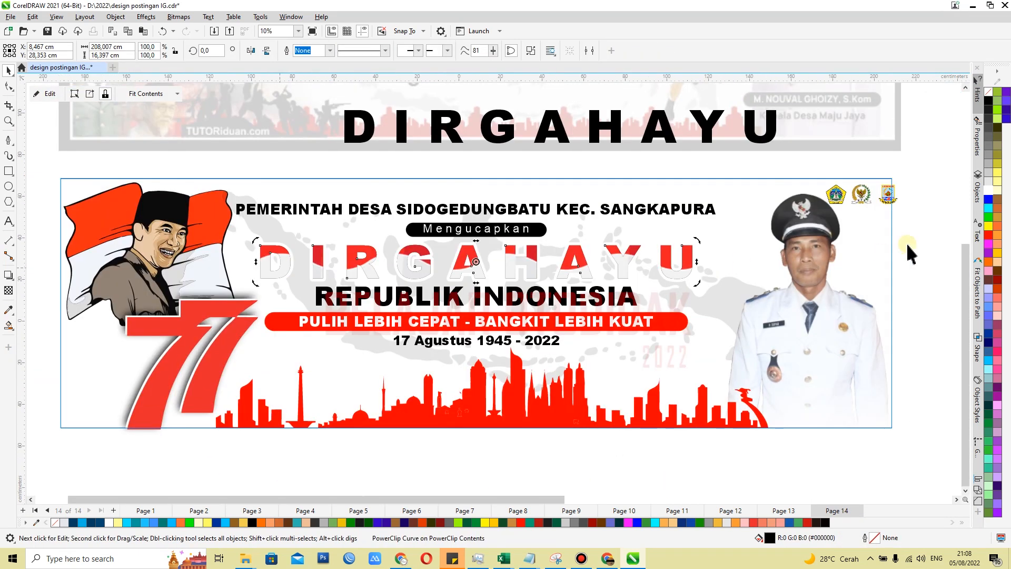
Duplicate the outlined DIRGAHAYU text with black fill and a wider black outline, and centre it behind the white copy
scroll(684, 240, "up", 4)
left_click(517, 401)
left_click_drag(517, 393, 489, 359)
left_click(989, 101)
right_click(988, 101)
double_click(869, 538)
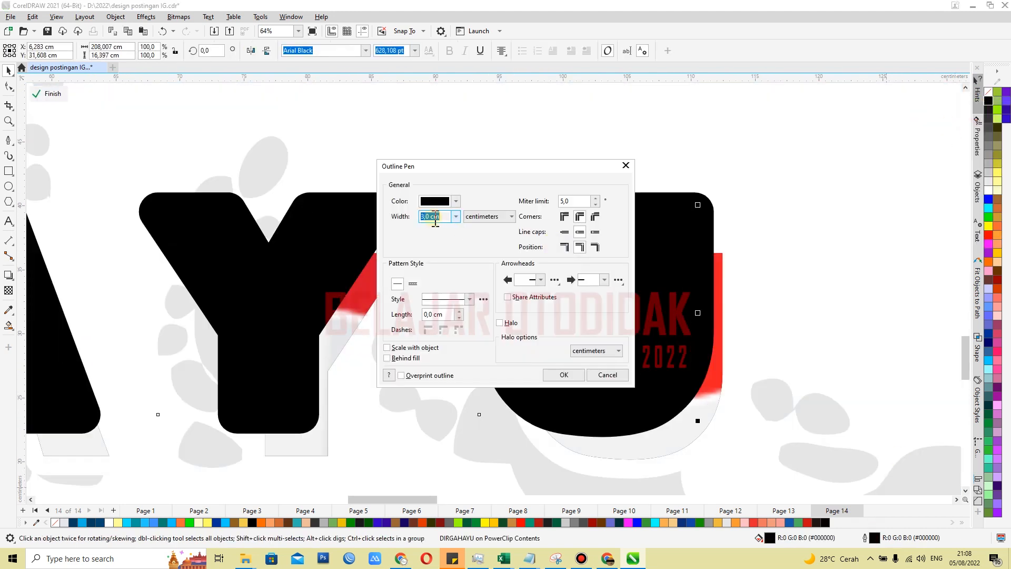
left_click(561, 376)
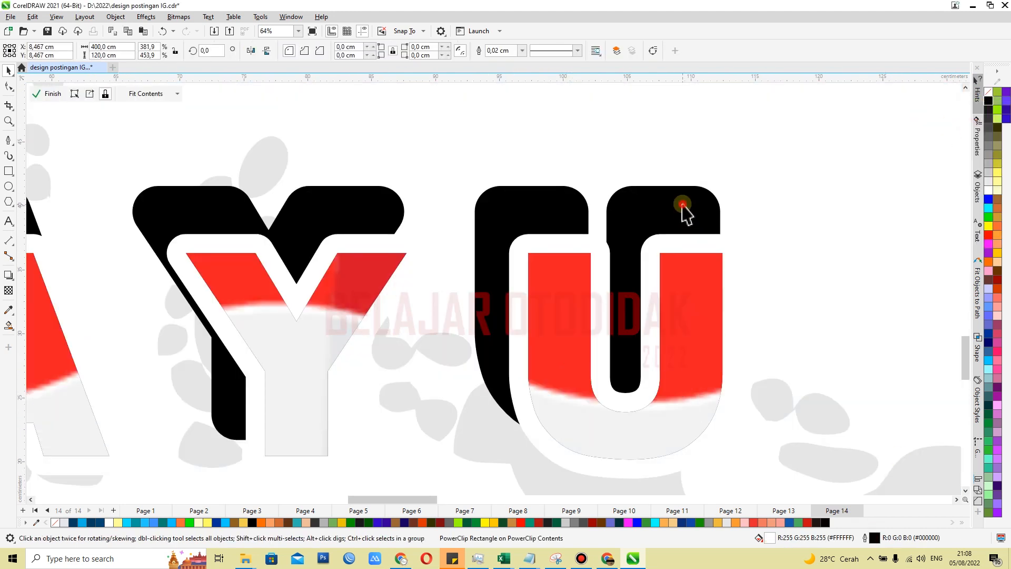
scroll(670, 257, "down", 3)
scroll(643, 289, "up", 3)
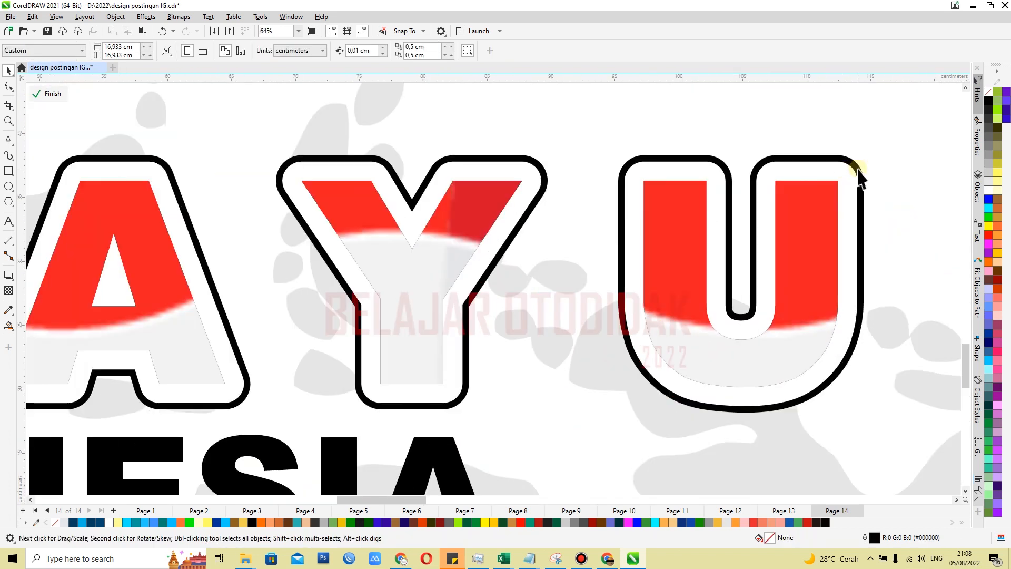
Recolour the rearmost DIRGAHAYU copy dark grey (#666666) and the copy in front of it black, both fill and outline
key("Tab")
left_click(988, 137)
right_click(989, 137)
key("shift+Tab")
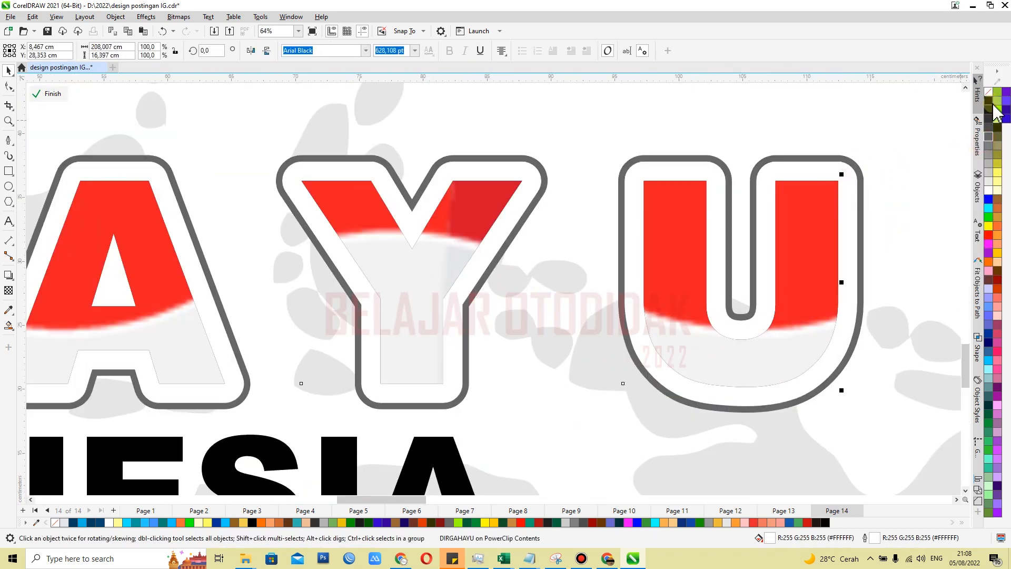
left_click(988, 101)
right_click(988, 101)
Reduce the outline width of the black DIRGAHAYU copy to a thinner border around the flag-filled letters
scroll(752, 268, "down", 3)
scroll(751, 268, "up", 3)
key("F12")
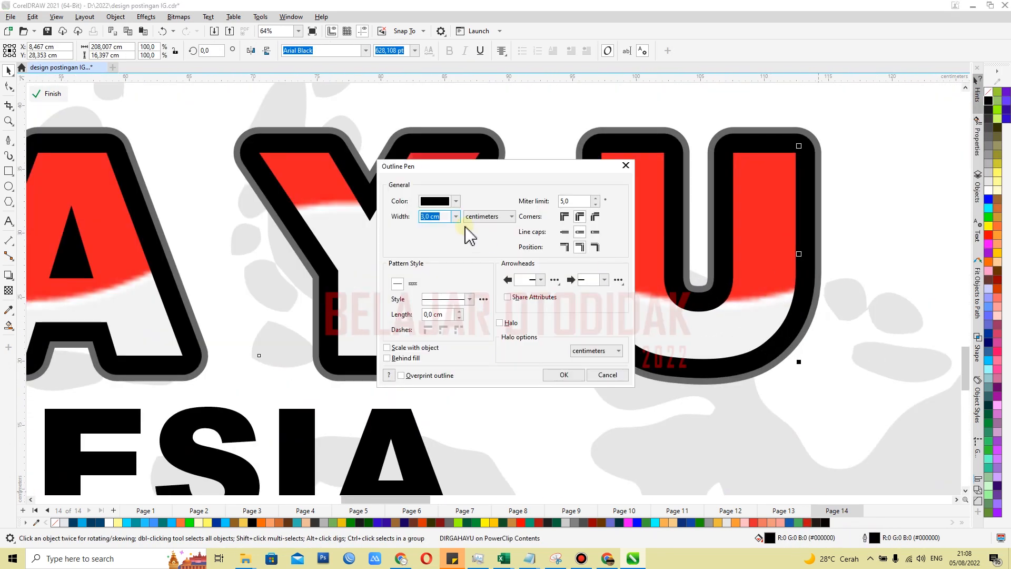
key("Return")
scroll(779, 311, "down", 5)
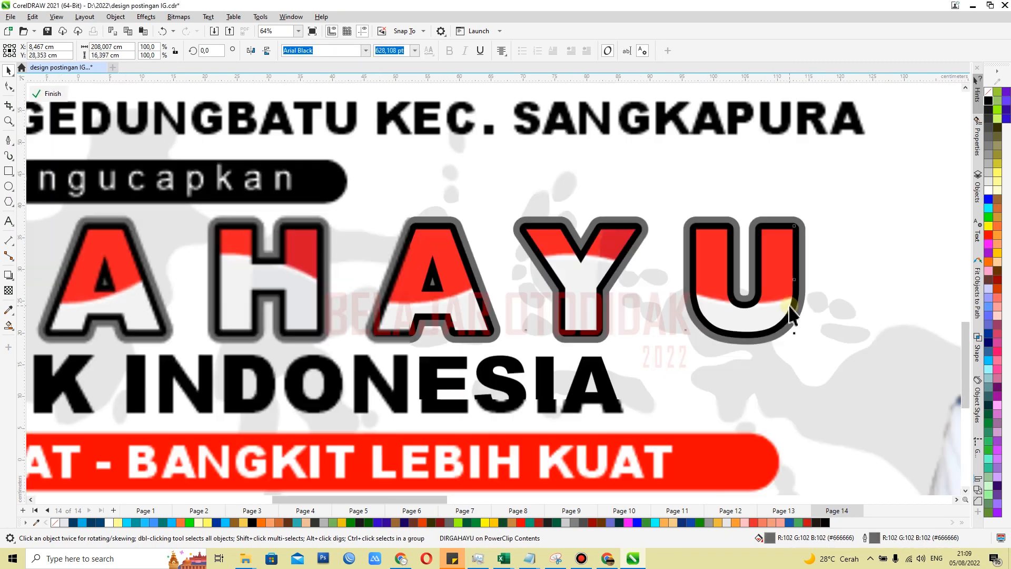
Recolour the rear DIRGAHAYU copy white and give it a drop shadow with opacity 88, feather 4 and direction 270
scroll(769, 268, "up", 3)
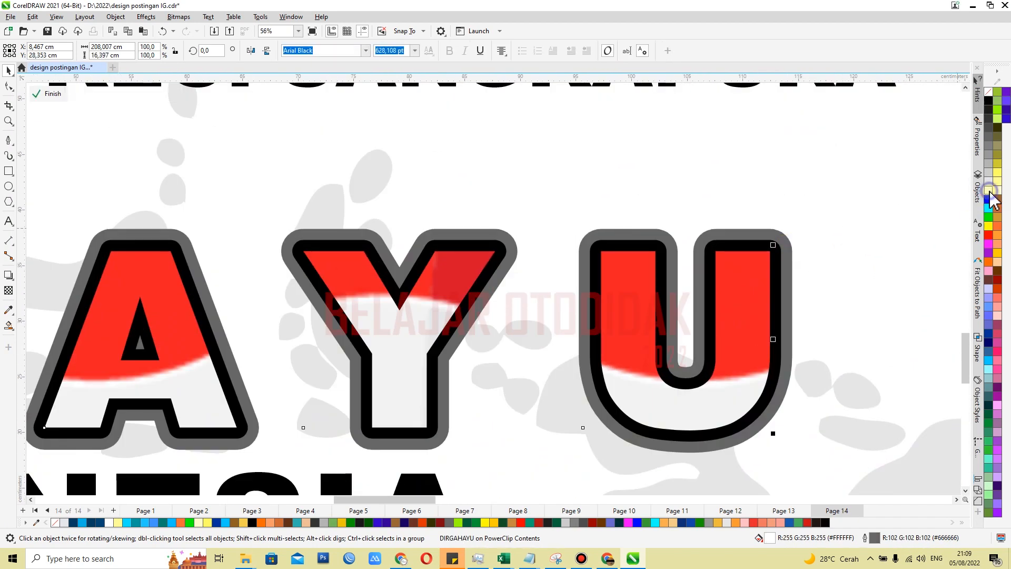
scroll(814, 295, "down", 3)
scroll(441, 310, "up", 2)
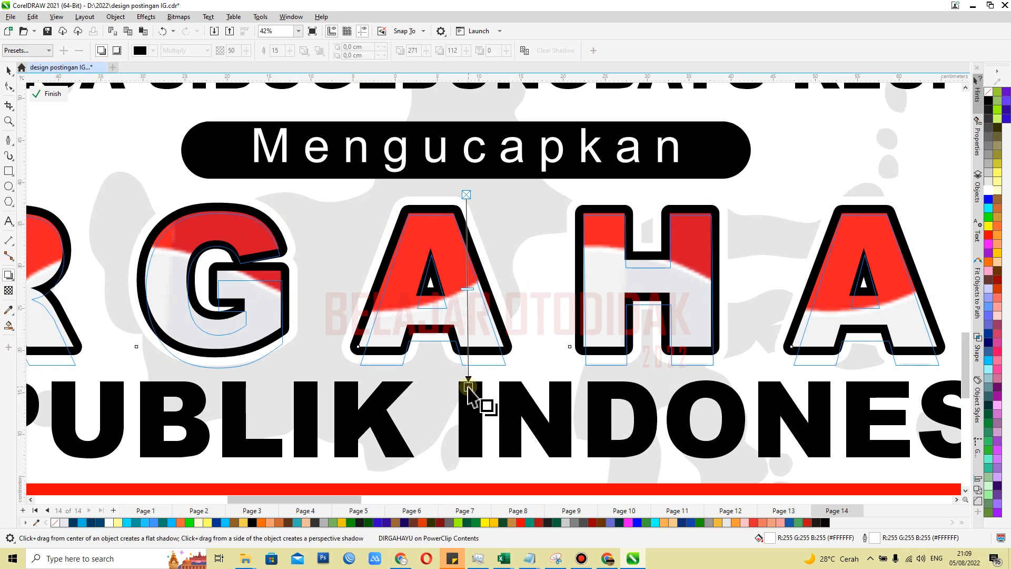
left_click_drag(289, 50, 265, 55)
scroll(452, 386, "up", 1)
left_click_drag(472, 390, 476, 363)
left_click(8, 74)
scroll(518, 293, "down", 4)
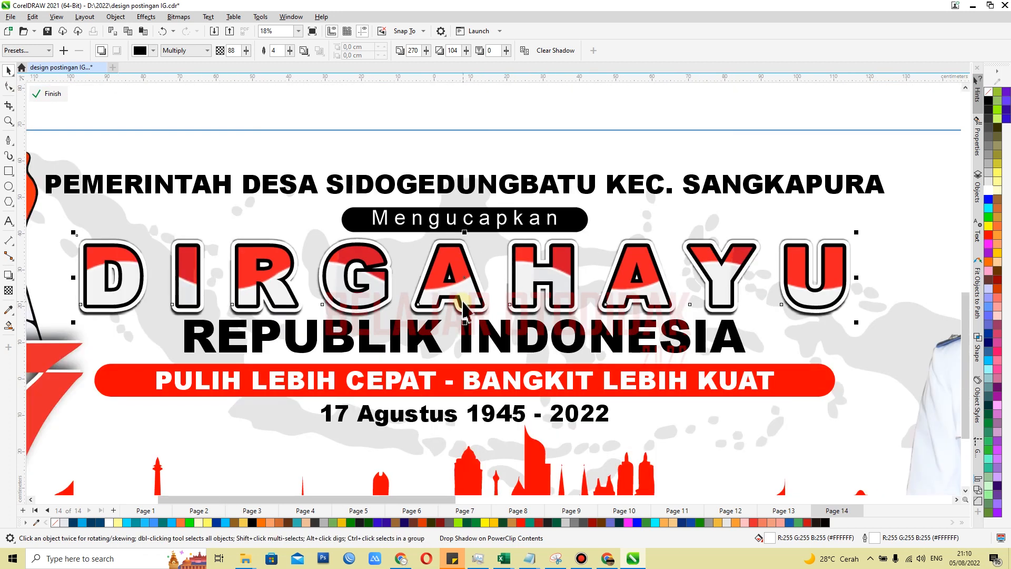
scroll(519, 292, "up", 1)
scroll(518, 292, "down", 1)
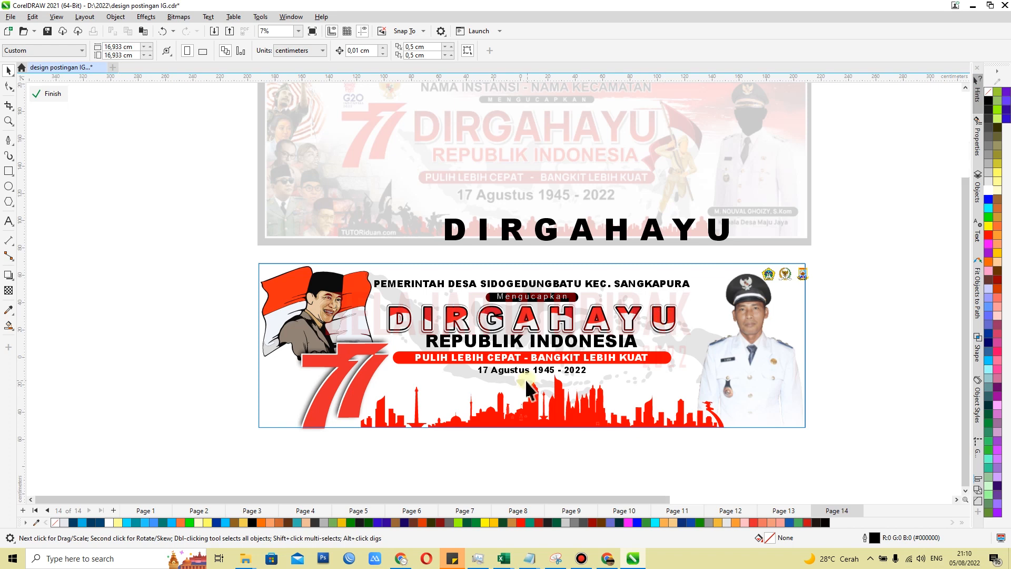
Group the Mengucapkan text with its black pill, raise it slightly and centre it horizontally with the PEMERINTAH DESA line
scroll(527, 376, "up", 3)
left_click(531, 345)
left_click(473, 178, "shift")
scroll(543, 294, "down", 3)
left_click(895, 254)
scroll(426, 237, "up", 3)
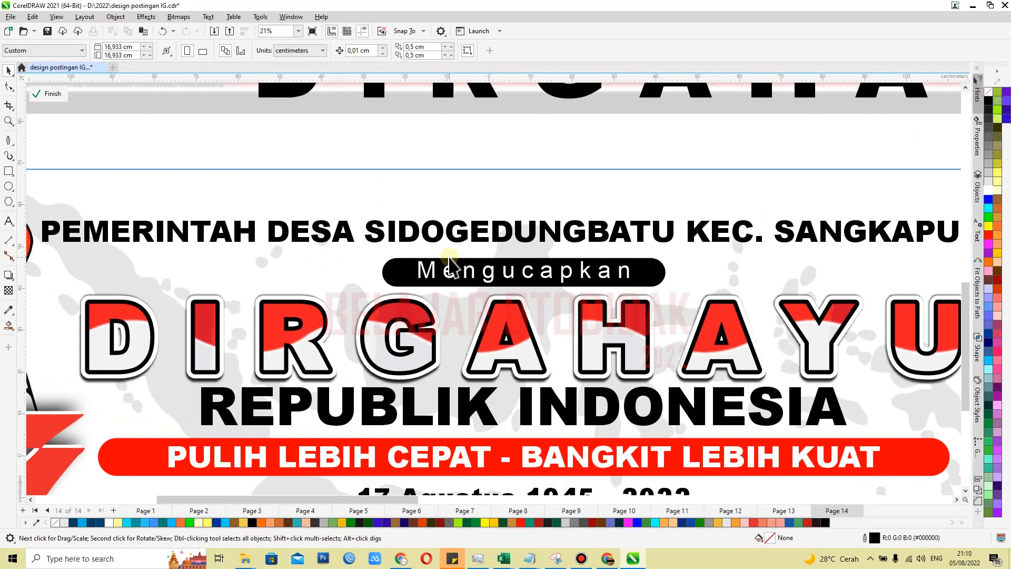
scroll(453, 260, "down", 1)
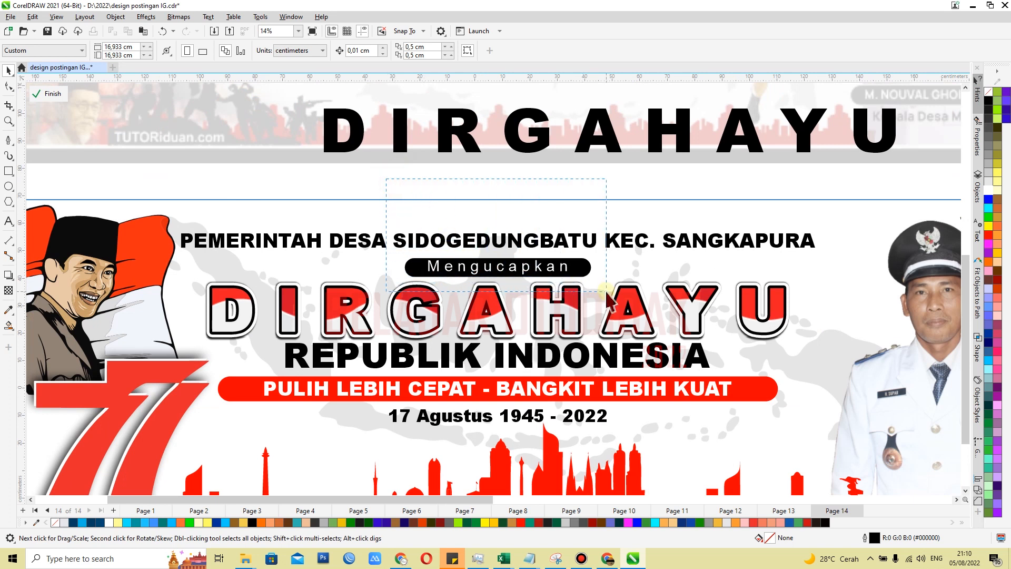
scroll(490, 267, "up", 2)
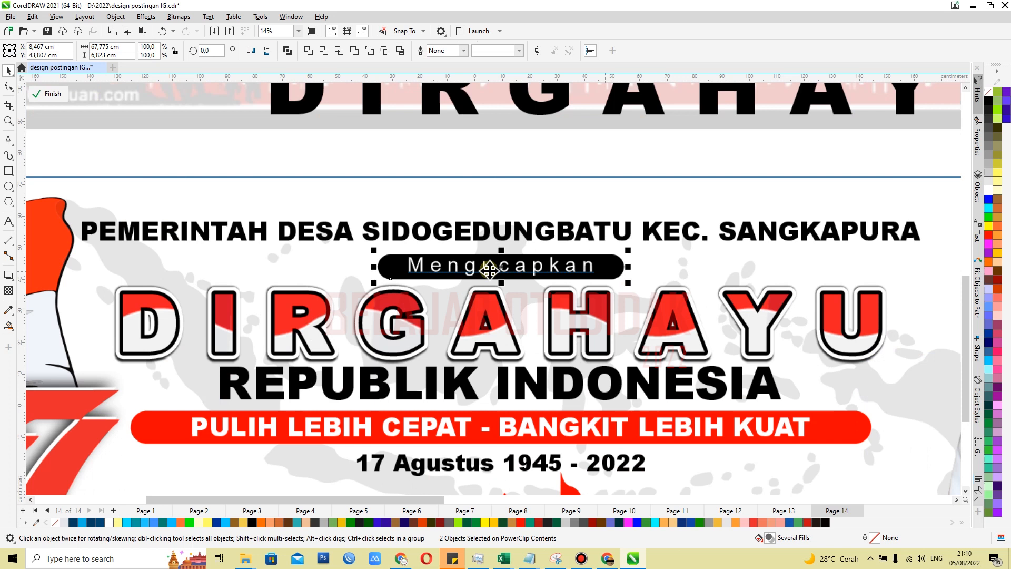
left_click_drag(488, 269, 487, 262)
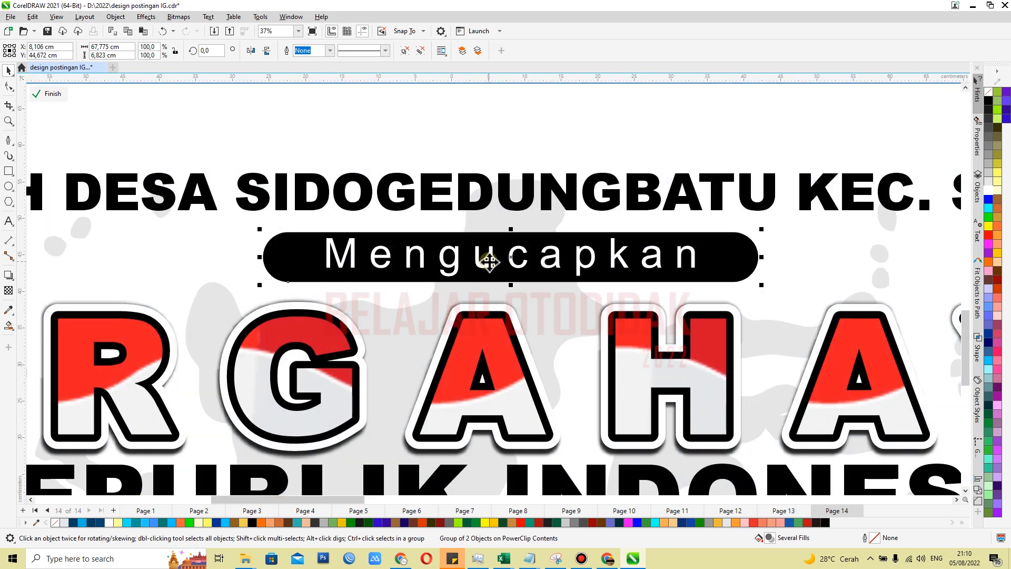
left_click(476, 210, "shift")
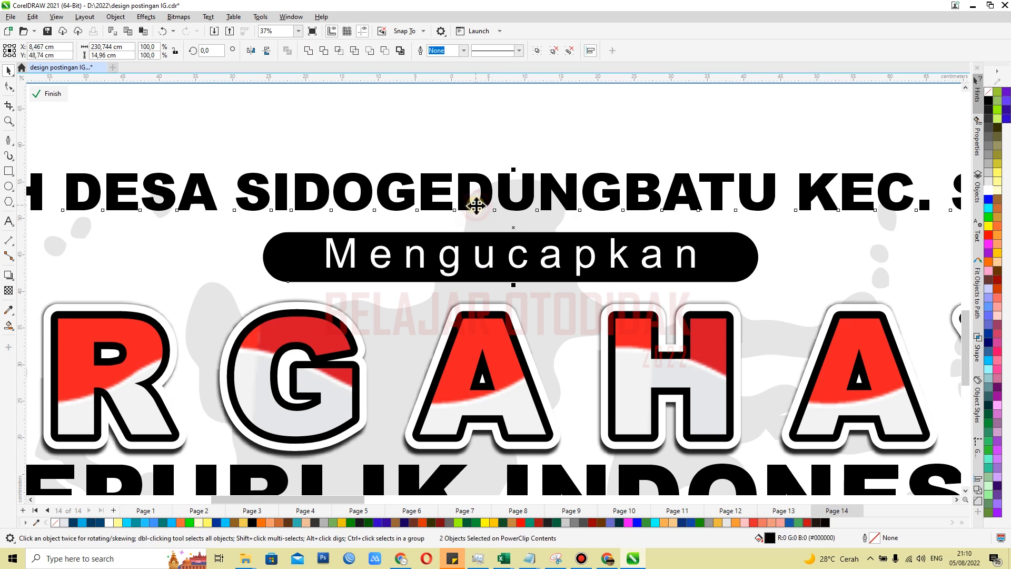
scroll(485, 222, "down", 3)
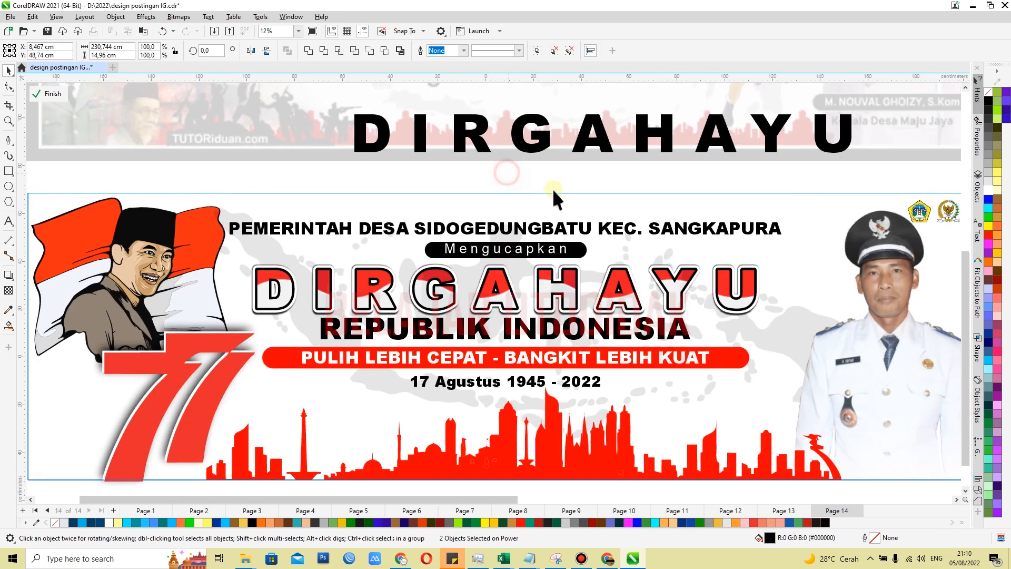
scroll(558, 203, "down", 2)
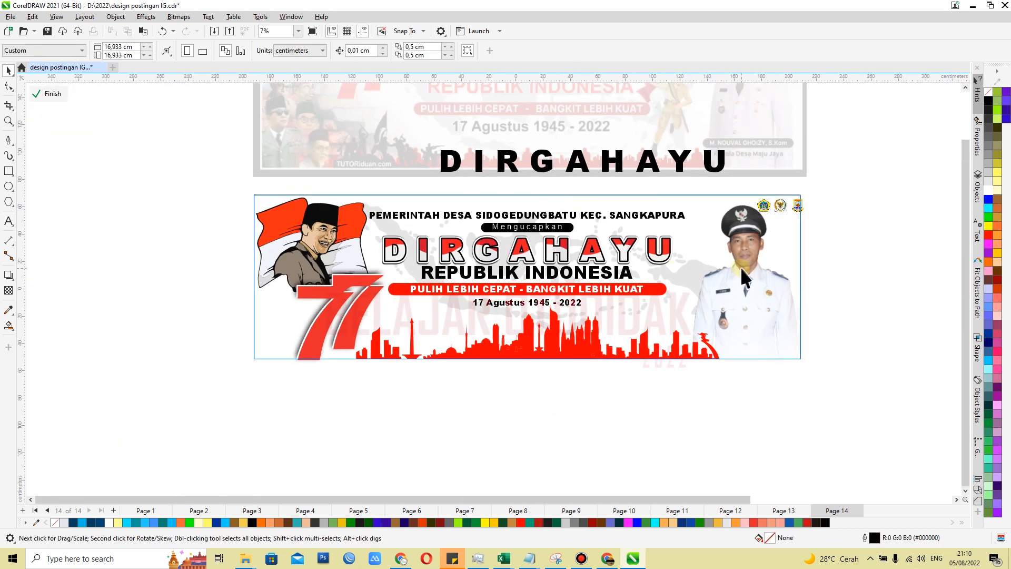
Scale REPUBLIK INDONESIA down to about 143 cm wide and centre it horizontally beneath the DIRGAHAYU heading
left_click(791, 280)
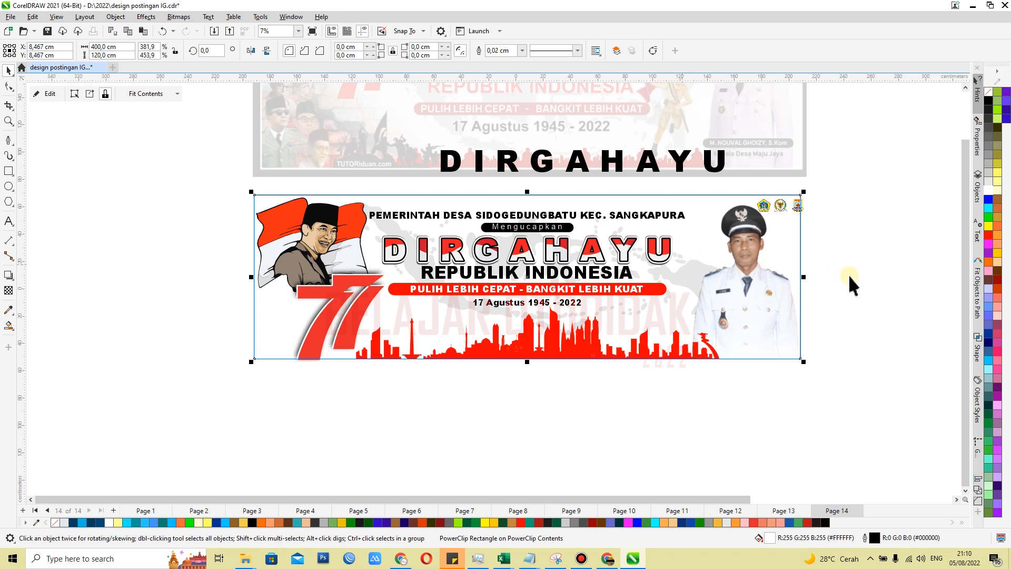
left_click(774, 296, "ctrl")
scroll(668, 310, "down", 1)
scroll(545, 269, "up", 4)
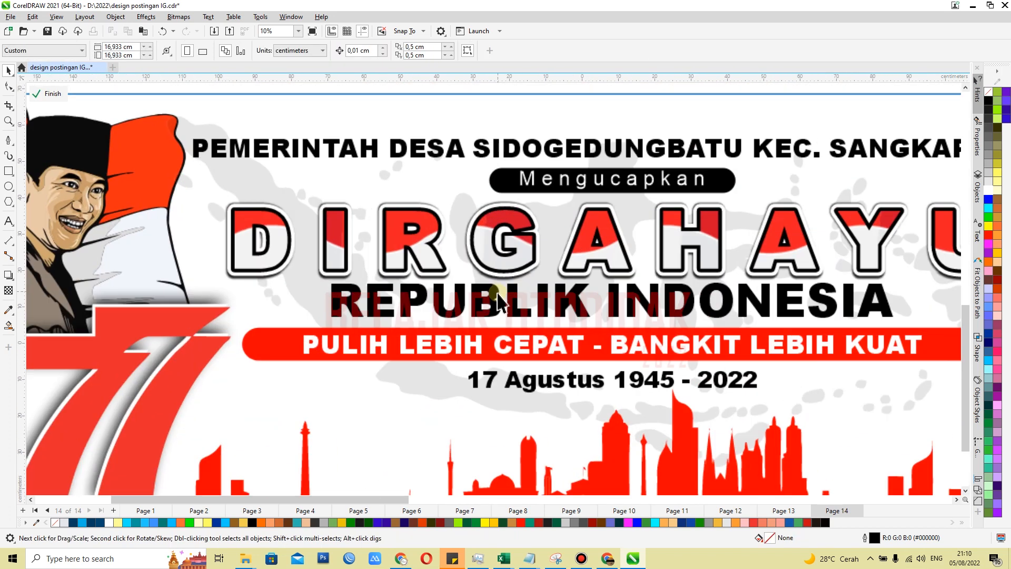
scroll(497, 301, "up", 2)
left_click(523, 301)
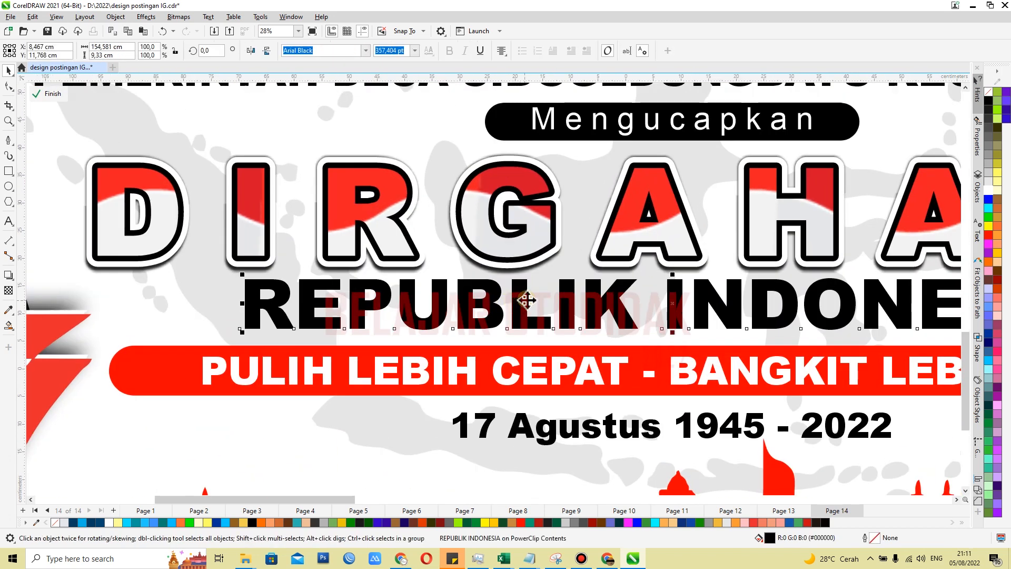
scroll(525, 300, "down", 2)
scroll(895, 293, "up", 2)
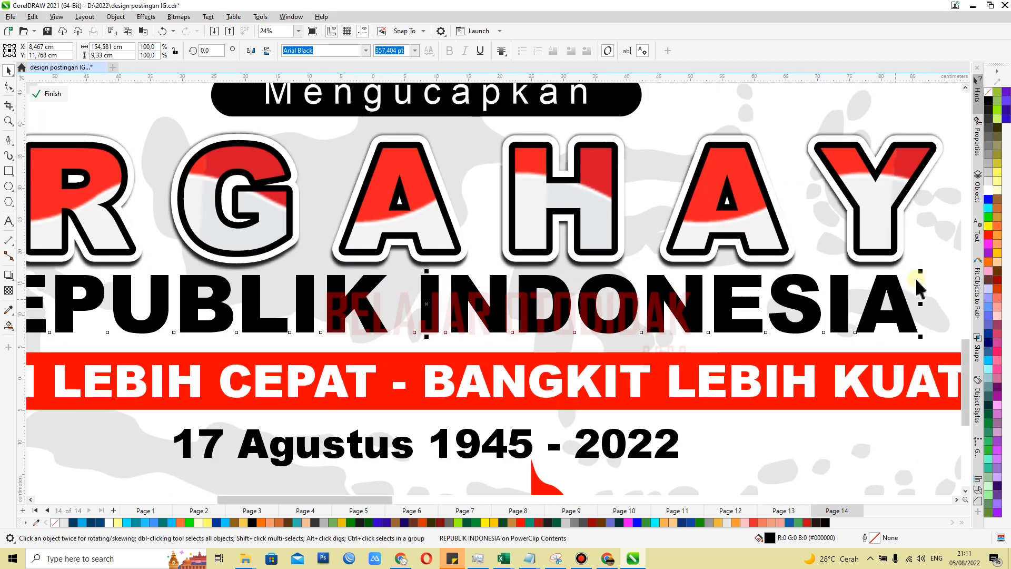
left_click_drag(919, 273, 914, 279)
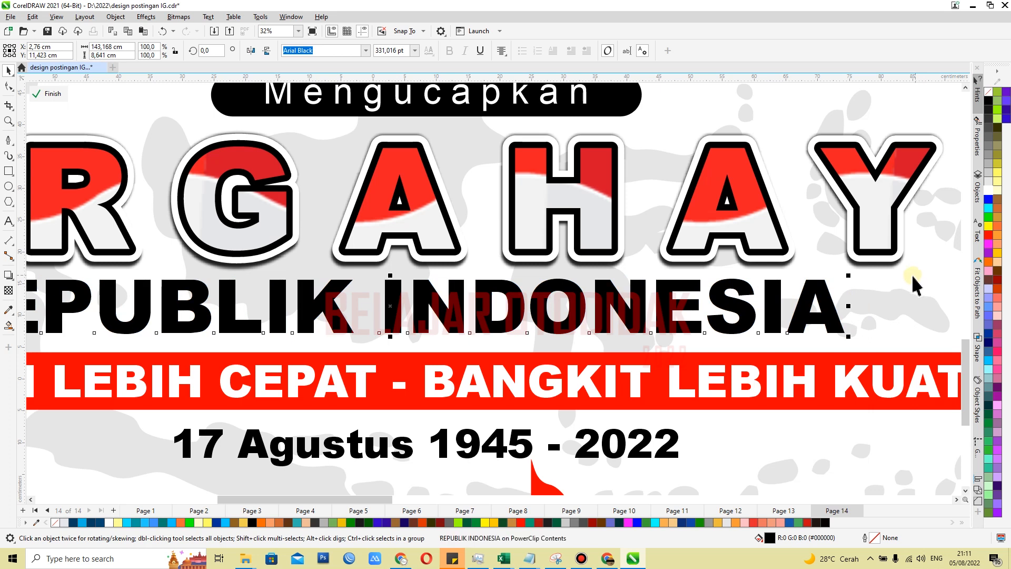
left_click(603, 221, "shift")
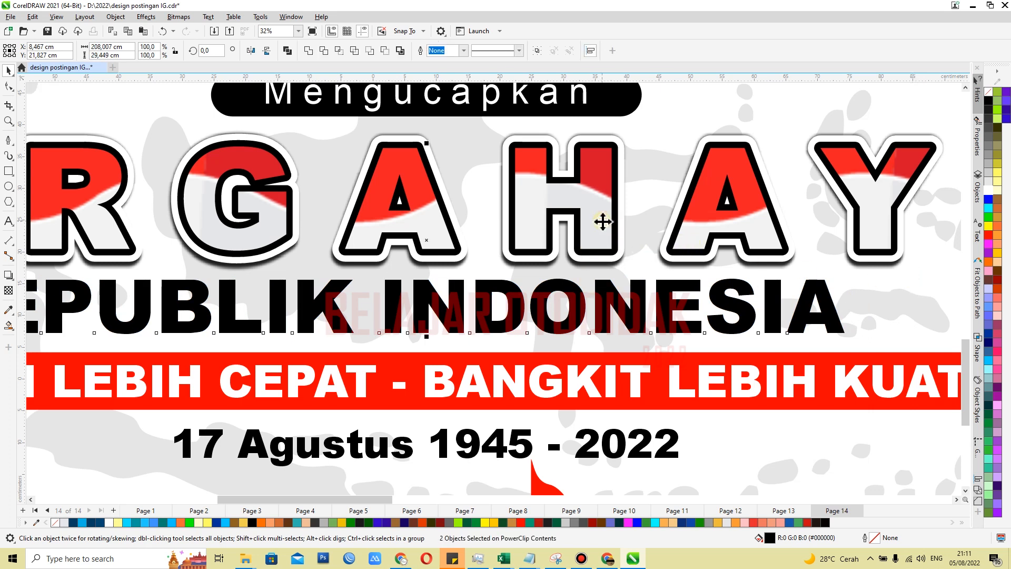
scroll(604, 269, "down", 3)
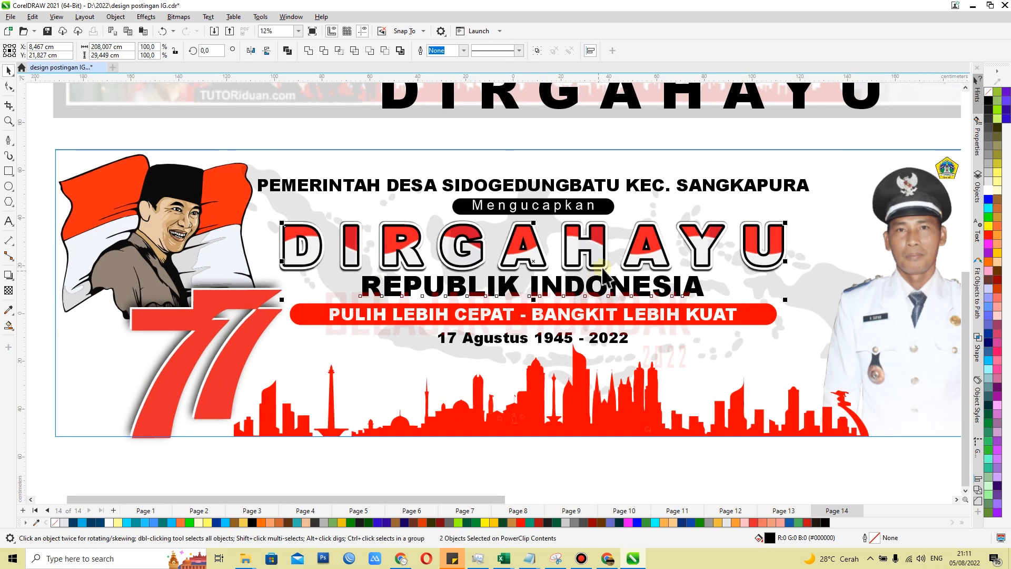
left_click(806, 139)
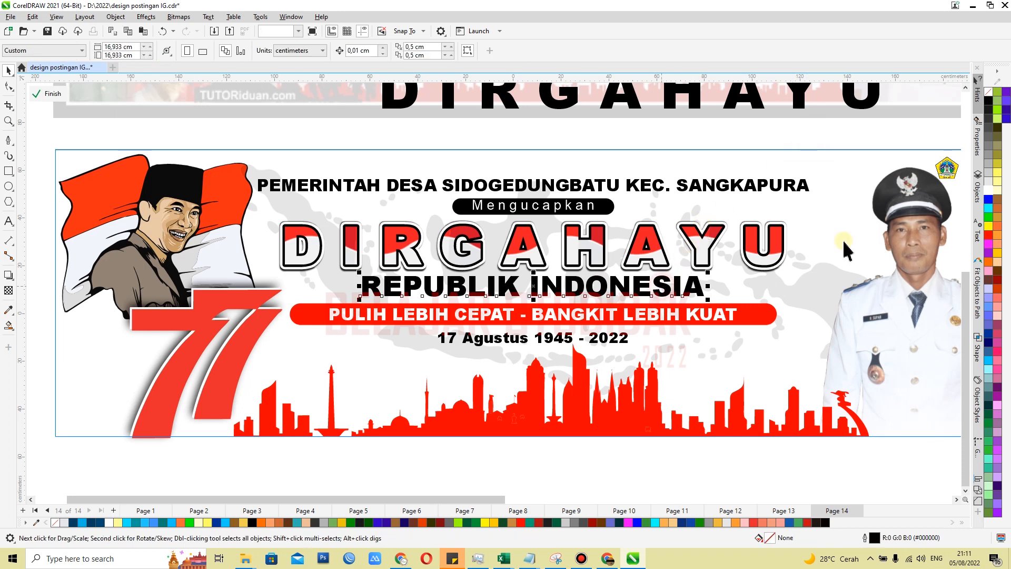
Fill the REPUBLIK INDONESIA text red (#FF0000)
left_click(988, 235)
scroll(609, 311, "down", 1)
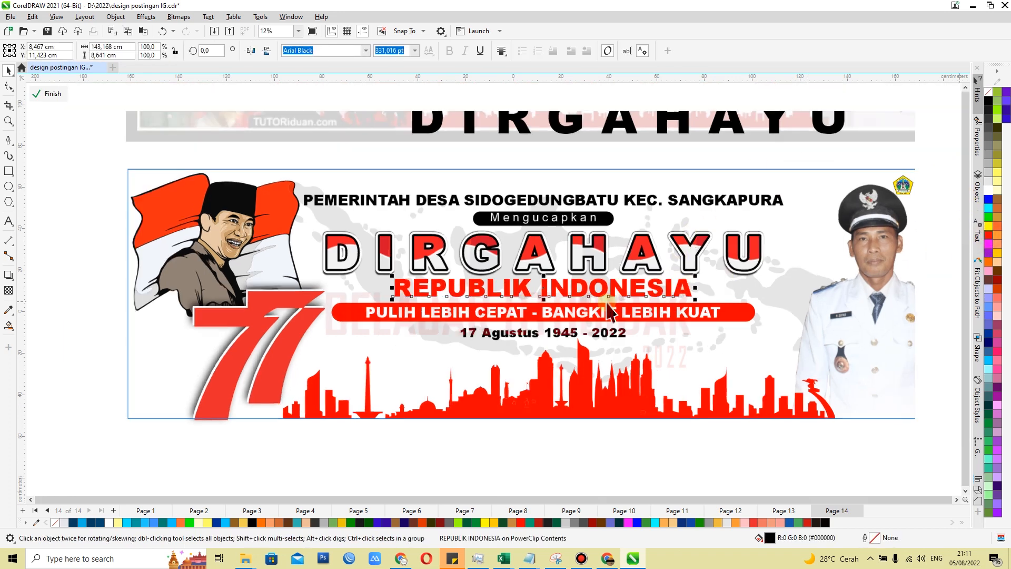
scroll(609, 311, "down", 1)
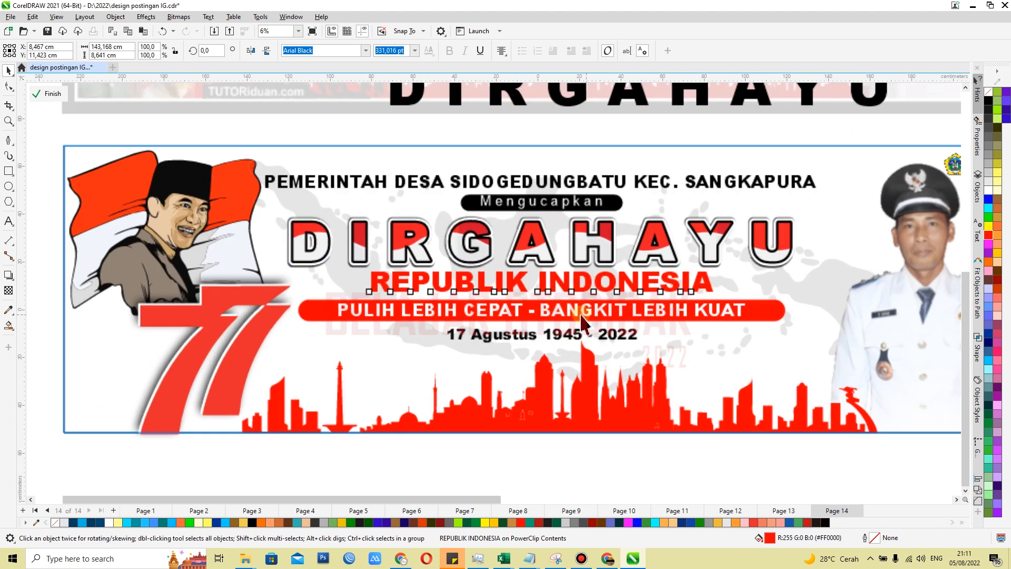
scroll(552, 298, "up", 2)
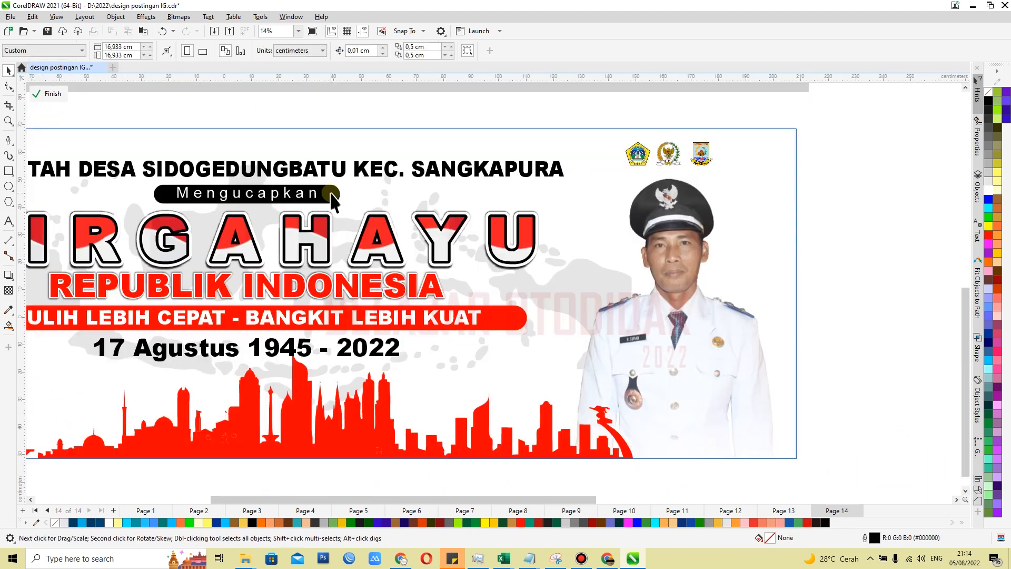
Copy the Mengucapkan pill label onto the lower part of the official's photo and ungroup the copy
left_click_drag(326, 200, 721, 425)
right_click(722, 426)
key("ctrl+u")
left_click(841, 385)
scroll(634, 433, "up", 2)
Replace the text in the copied pill label with the official's name
left_click(636, 401)
left_click(8, 220)
left_click(626, 401)
key("ctrl+a")
type("H. SUPAR")
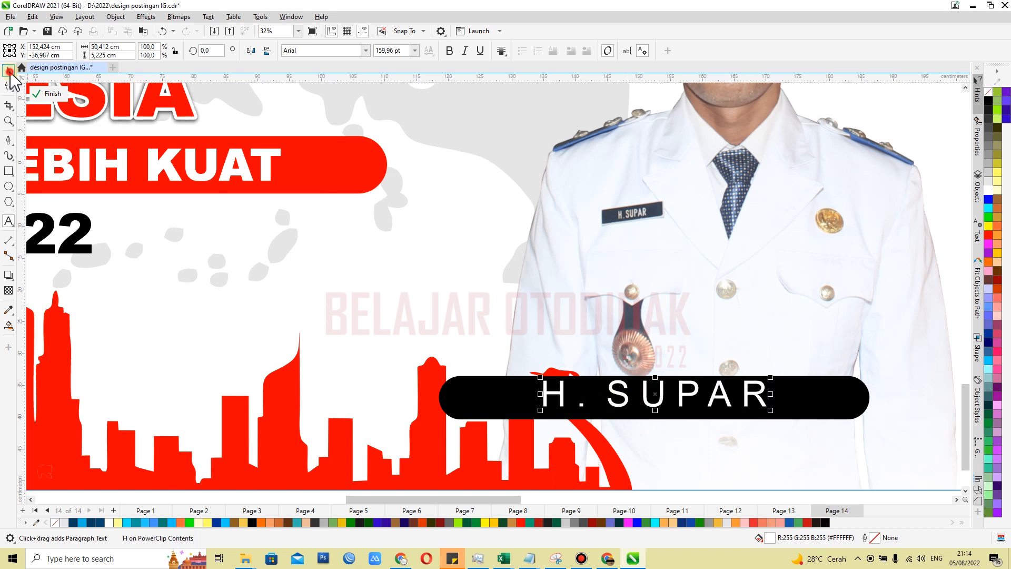
left_click(10, 71)
Narrow the black pill behind the official's name to about 44 cm wide
scroll(524, 421, "down", 2)
scroll(523, 421, "up", 2)
left_click(526, 419)
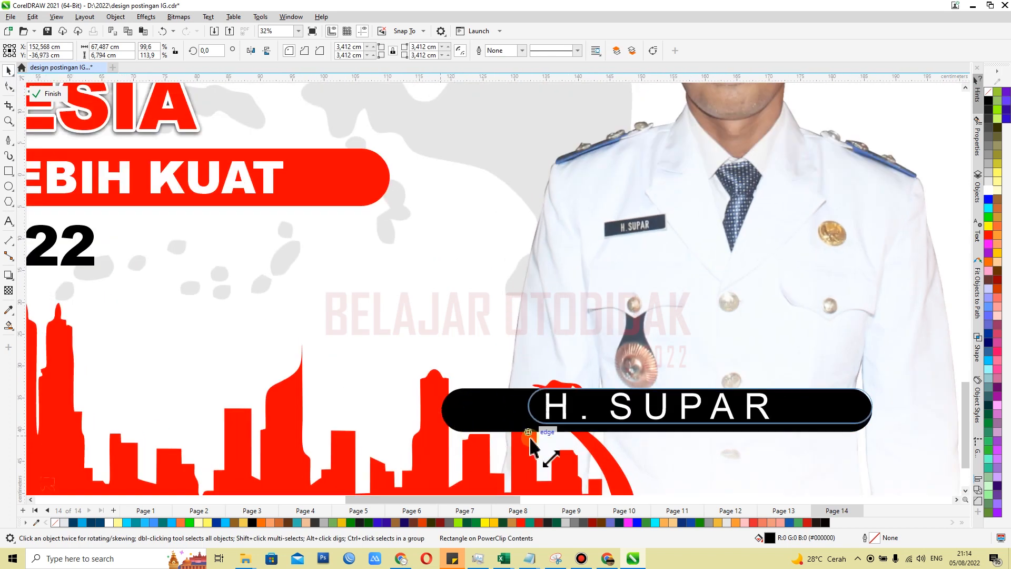
left_click_drag(529, 438, 538, 436)
scroll(650, 427, "up", 2)
left_click(645, 399)
left_click_drag(463, 417, 617, 411)
left_click(479, 390)
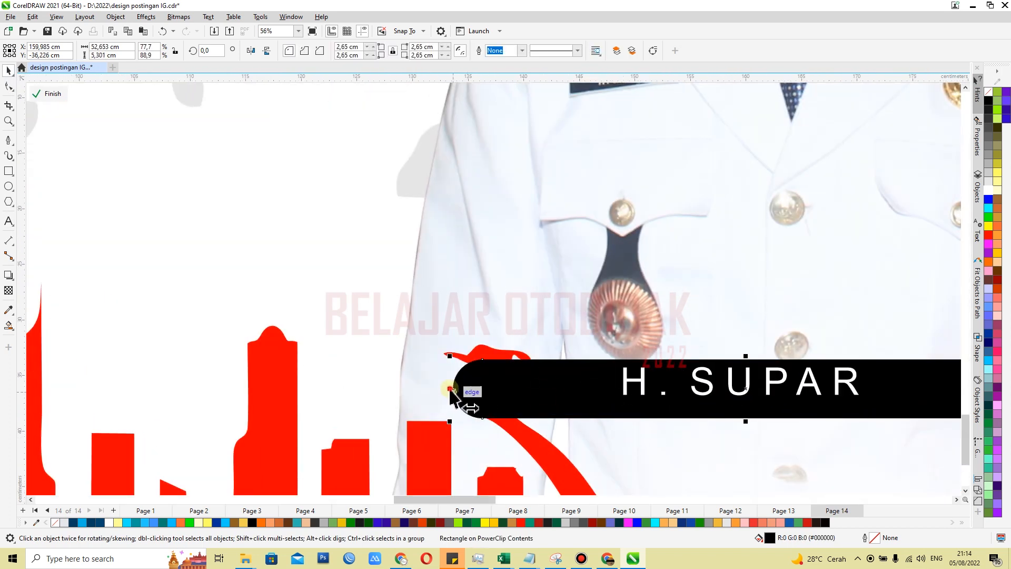
left_click_drag(450, 388, 549, 390)
Centre the official's name horizontally inside the narrowed black pill
left_click(706, 385)
left_click(600, 397, "shift")
key("c")
scroll(542, 412, "down", 3)
left_click(860, 368)
scroll(665, 406, "down", 3)
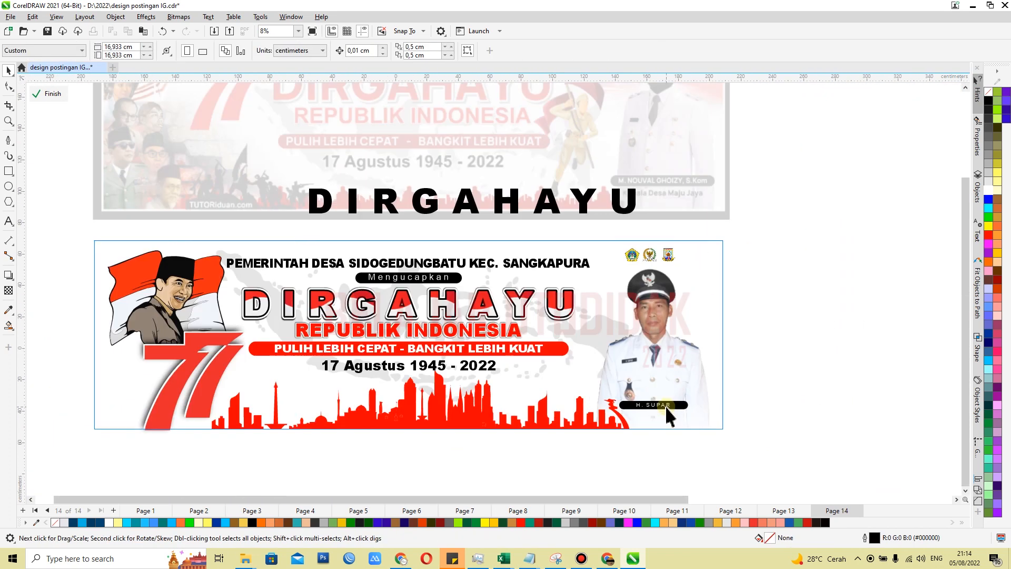
scroll(654, 421, "up", 2)
scroll(659, 381, "down", 3)
scroll(656, 381, "up", 4)
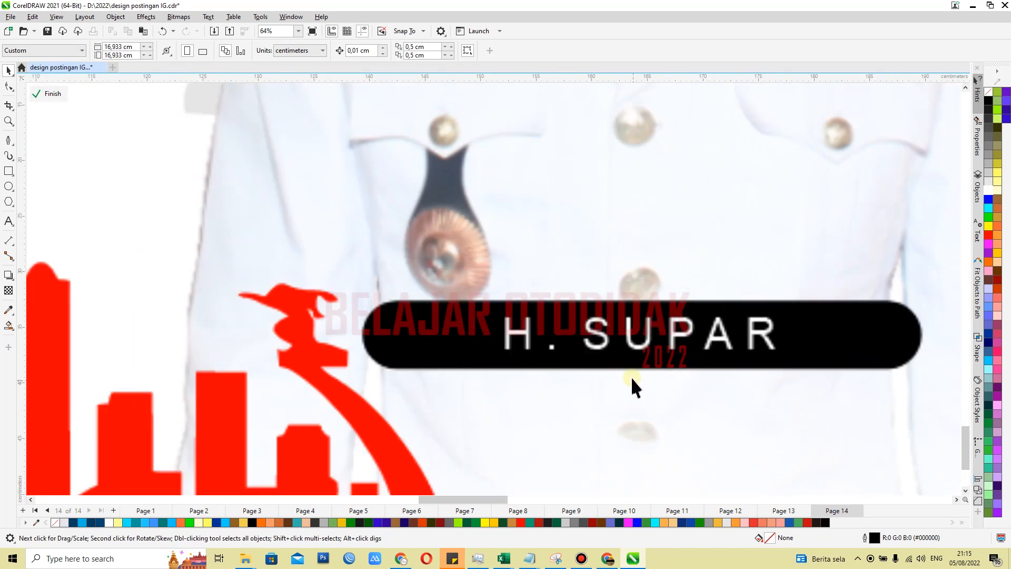
Make the official's name in the black pill bold
left_click(629, 340)
left_click(448, 53)
left_click(429, 337, "shift")
scroll(650, 335, "up", 2)
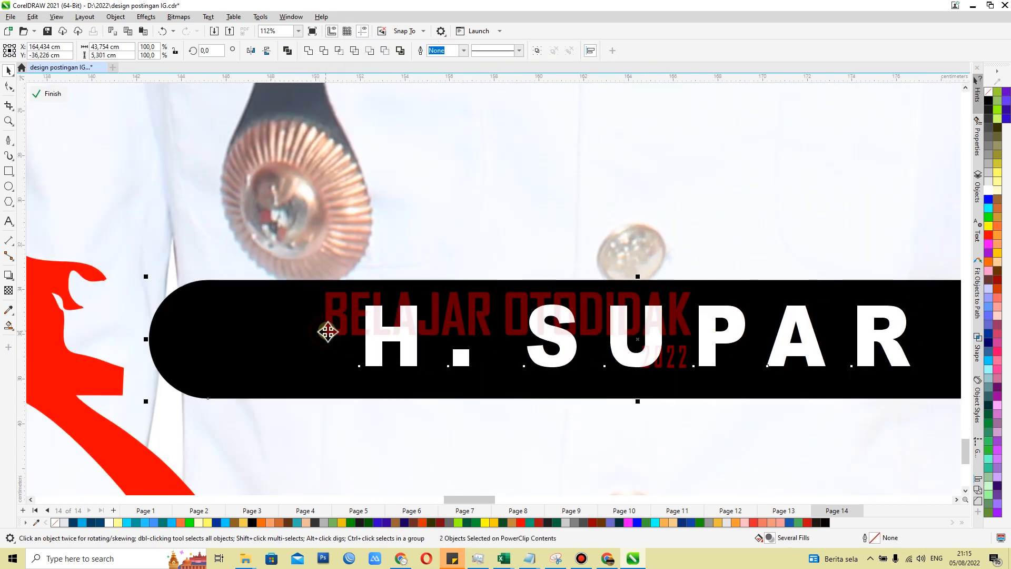
Add the bold caption KEPALA DESA SIDOGEDUNGBATU beneath the official's name pill
scroll(327, 331, "down", 2)
key("F8")
left_click(446, 403)
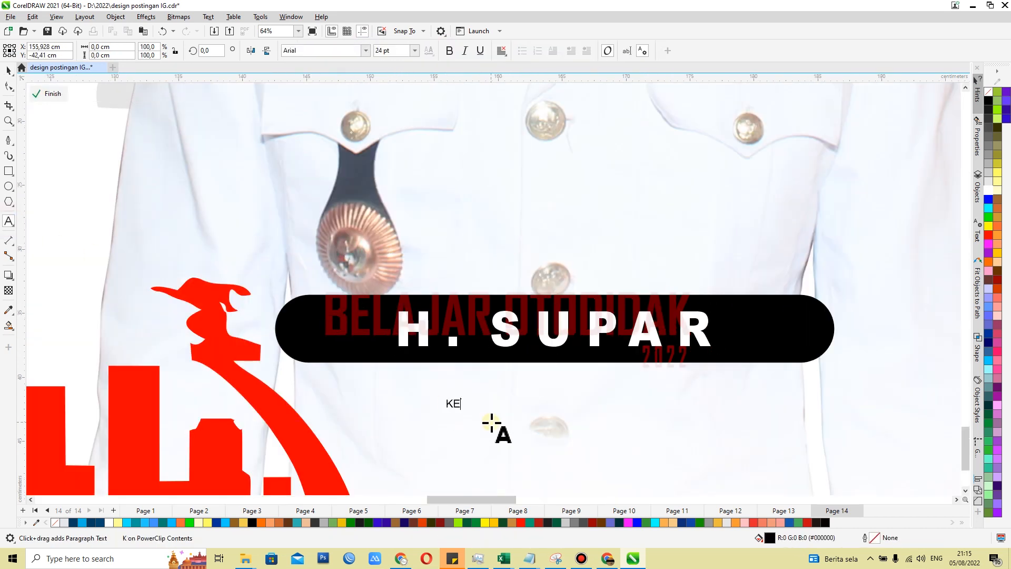
left_click(11, 74)
left_click(451, 55)
Enlarge the KEPALA DESA SIDOGEDUNGBATU caption to nearly the pill's width and centre it horizontally beneath the pill
left_click_drag(636, 398, 706, 380)
left_click_drag(441, 413, 326, 454)
left_click_drag(705, 393, 785, 404)
key("F10")
left_click(12, 76)
scroll(772, 426, "up", 1)
left_click_drag(651, 396, 655, 377)
left_click_drag(786, 389, 843, 399)
left_click(785, 334, "shift")
key("c")
scroll(730, 398, "down", 5)
Group the pill, name and caption, scale the group to about 72 cm wide and place it at the photo's lower edge
left_click_drag(912, 345, 525, 418)
key("ctrl+g")
left_click_drag(761, 361, 815, 344)
left_click_drag(570, 400, 527, 414)
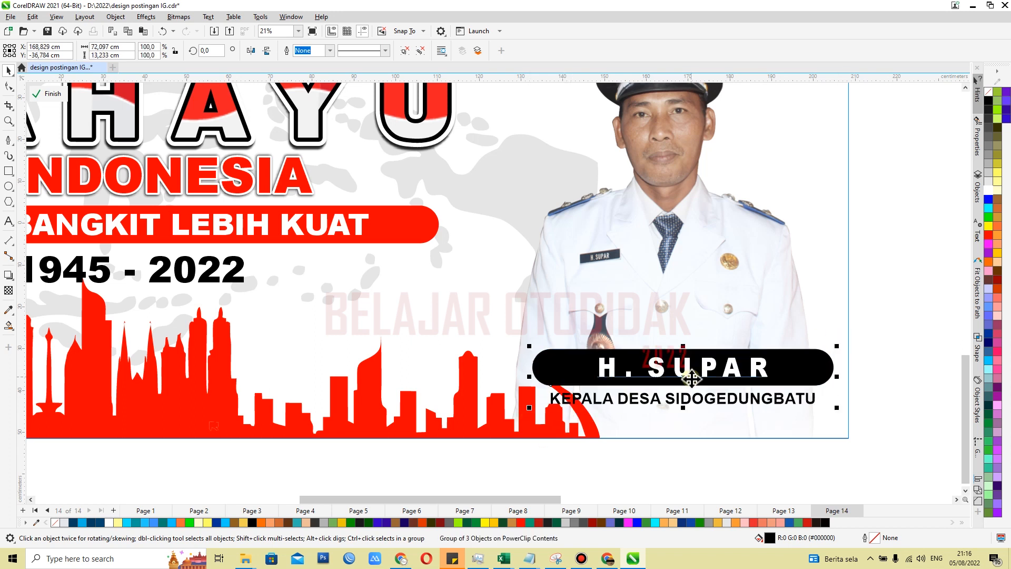
left_click_drag(691, 378, 666, 394)
scroll(721, 399, "up", 1)
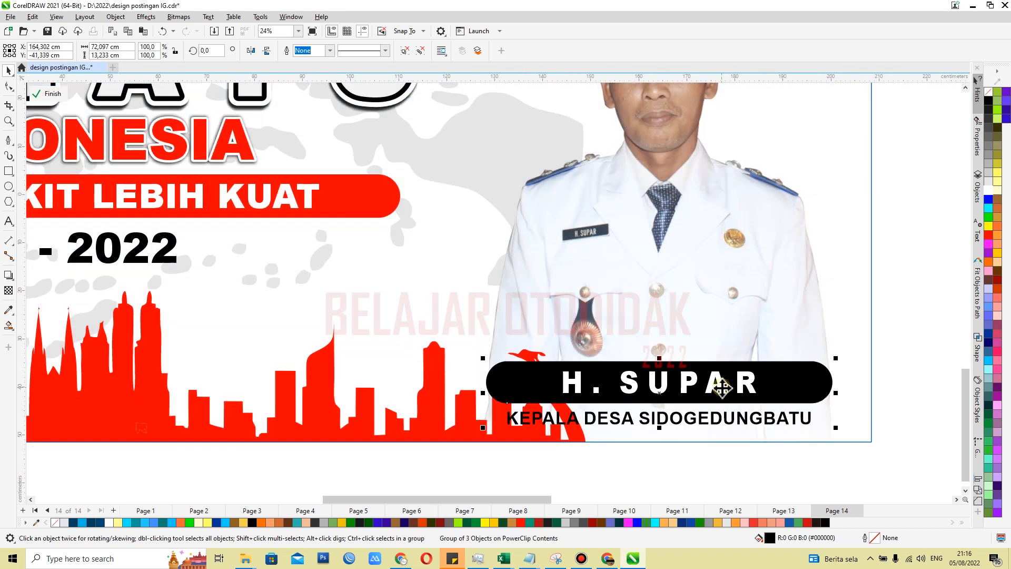
Send the red city skyline backward behind the official's photo
scroll(718, 387, "down", 2)
left_click(492, 385)
key("ctrl+Page_Down")
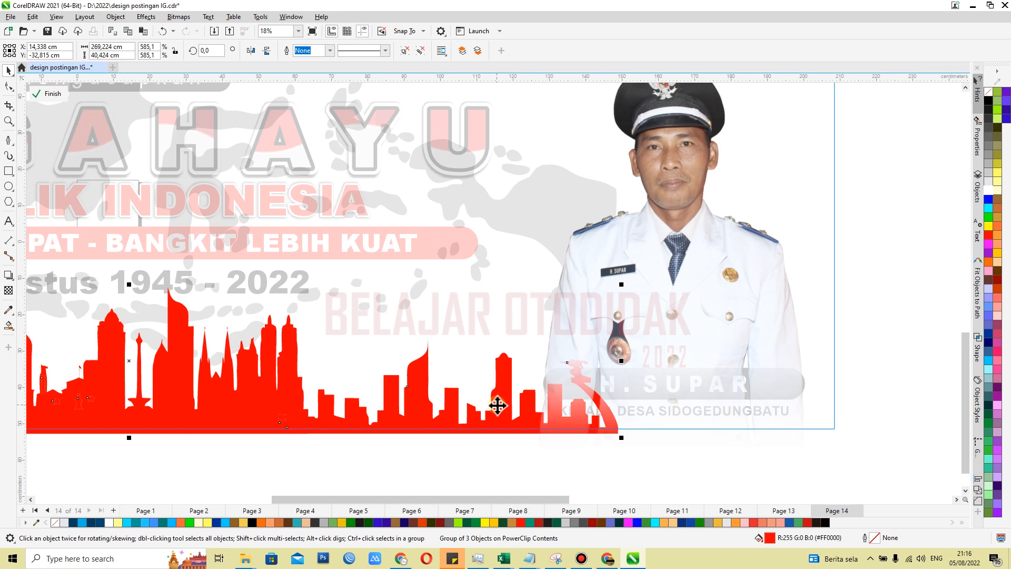
left_click(886, 339)
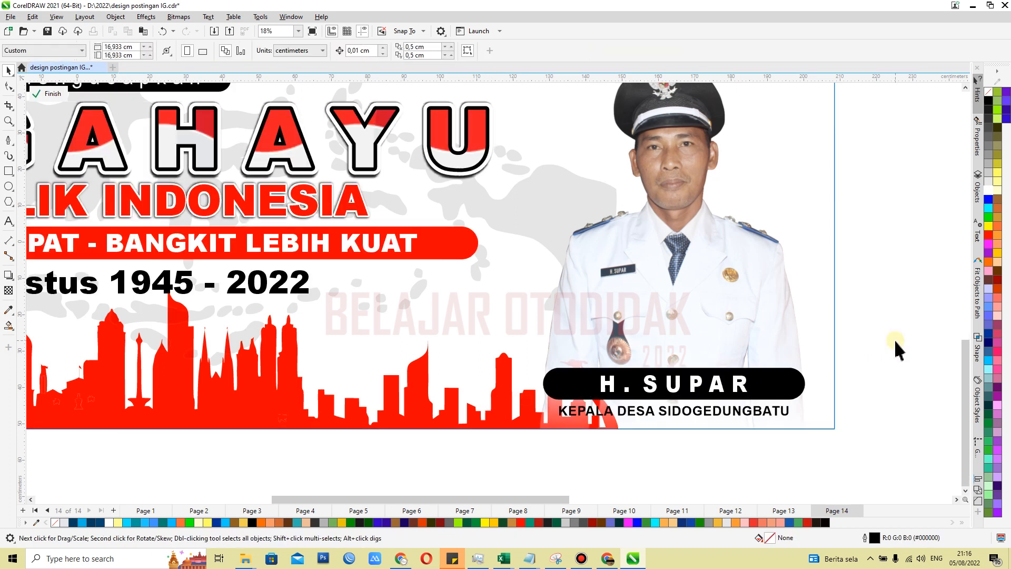
Ungroup the official's name label into its pill, name and caption
scroll(727, 428, "up", 5)
left_click(717, 395)
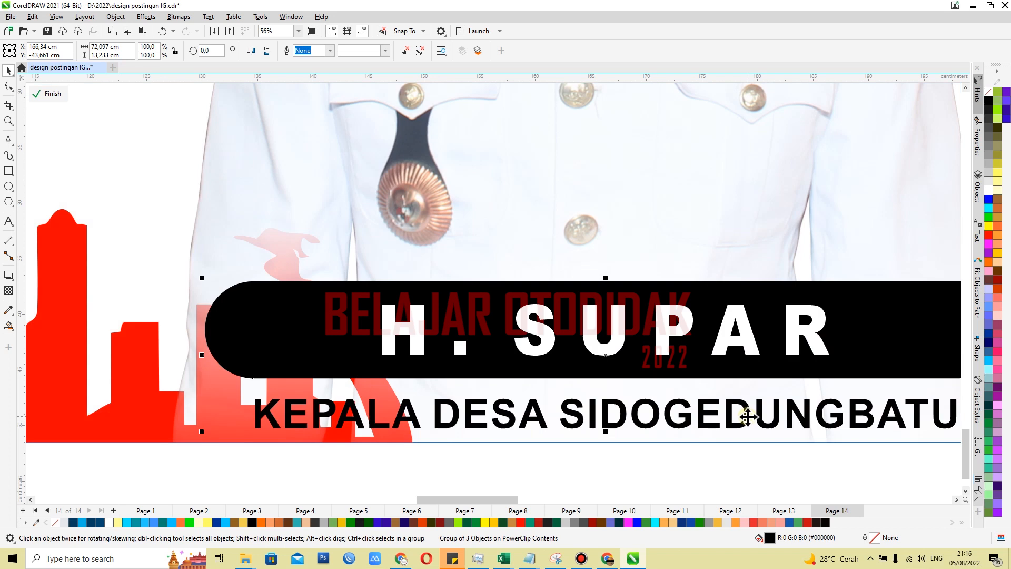
left_click_drag(748, 417, 726, 391)
left_click(685, 455)
scroll(678, 412, "down", 3)
left_click(655, 367)
key("ctrl+u")
left_click(593, 442)
Duplicate the KEPALA DESA SIDOGEDUNGBATU caption and give the rear text a white fill and white outline
scroll(626, 411, "up", 3)
left_click(625, 386)
left_click_drag(624, 386, 692, 426)
right_click(691, 425)
left_click(544, 384)
left_click(988, 190)
right_click(989, 190)
Thicken the white caption's outline and align it by its centres with the black caption
double_click(867, 536)
left_click(456, 217)
left_click(439, 330)
left_click(456, 217)
left_click(438, 329)
left_click(565, 376)
key("c")
key("e")
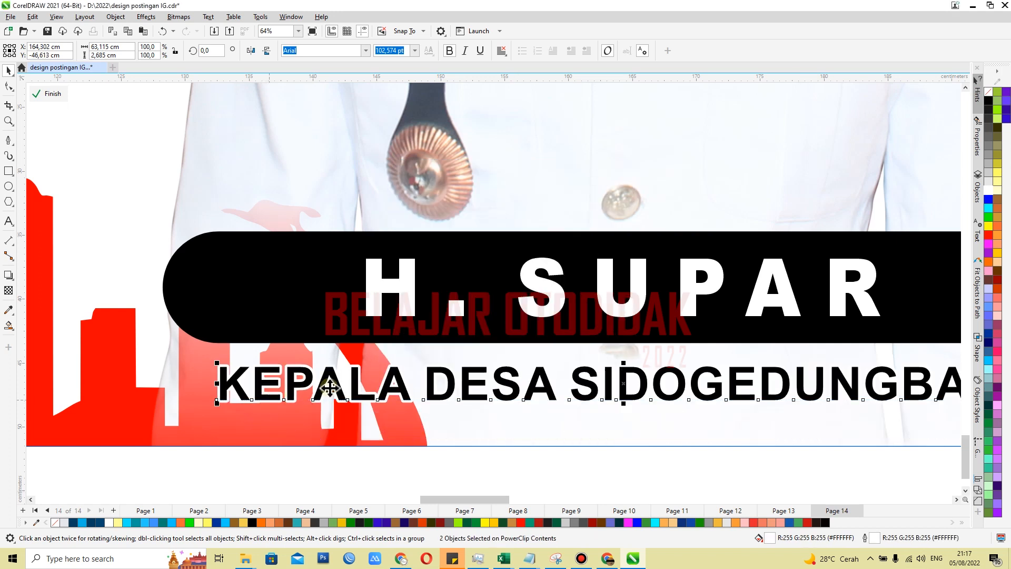
Add a black drop shadow with an opacity of 84 to the white outlined caption
scroll(460, 364, "down", 2)
left_click(526, 444)
scroll(334, 402, "up", 4)
left_click(323, 355)
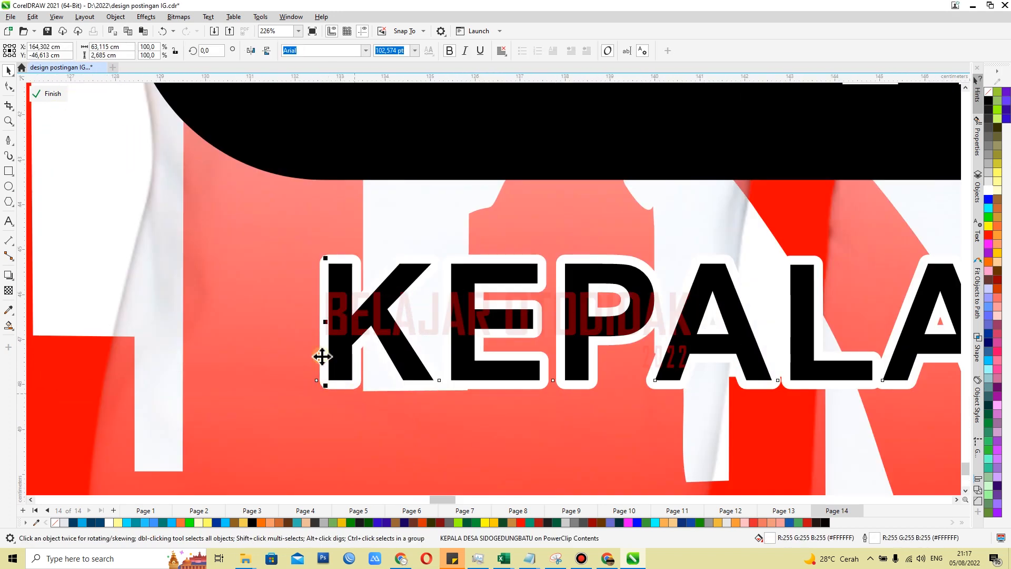
scroll(671, 368, "down", 2)
scroll(496, 350, "up", 3)
left_click_drag(565, 270, 565, 356)
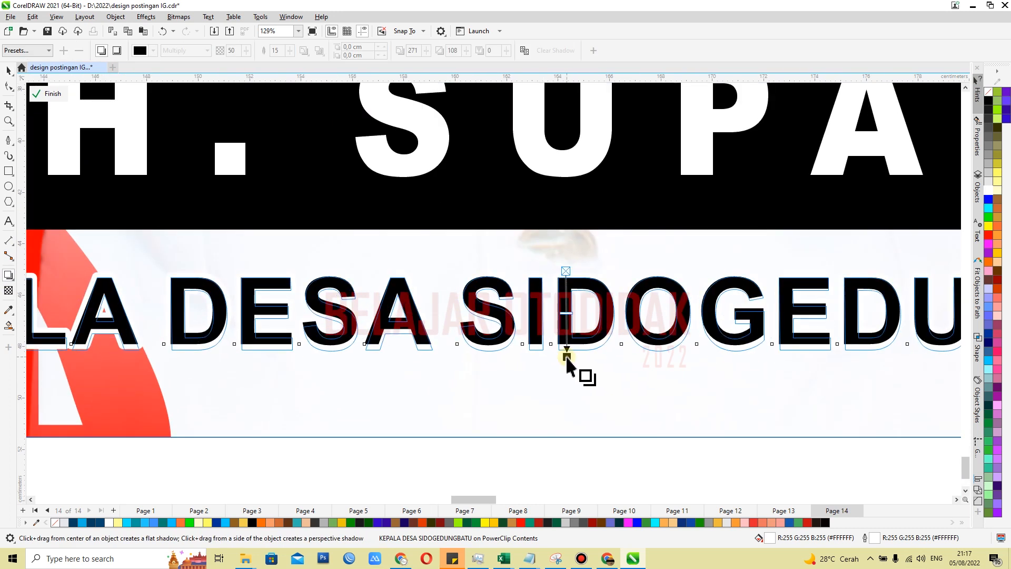
left_click(246, 50)
key("space")
scroll(544, 266, "down", 5)
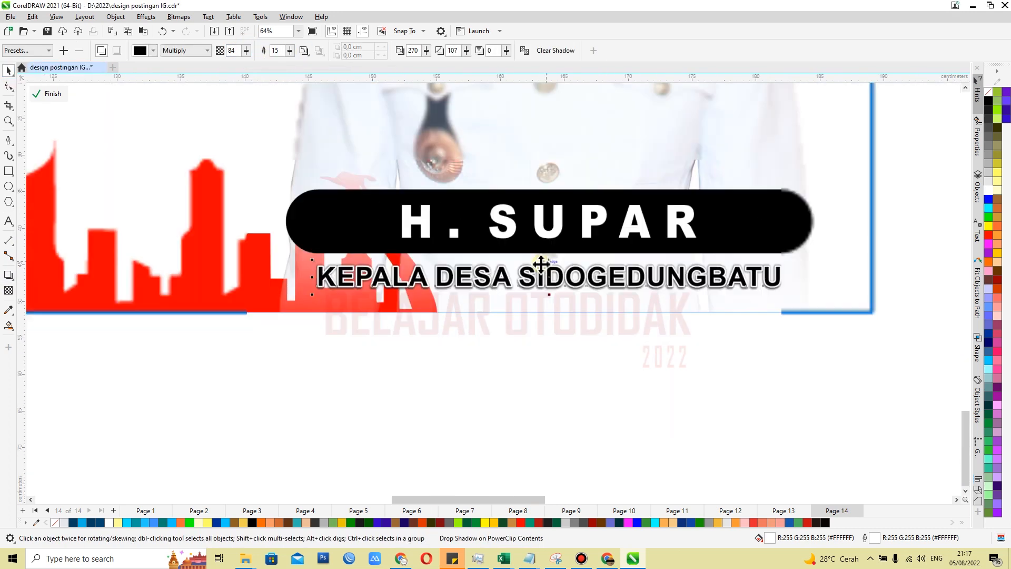
Scale the complete name label down to about 60 cm wide and reposition it at the bottom of the photo
left_click_drag(853, 363, 326, 203)
scroll(627, 366, "down", 1)
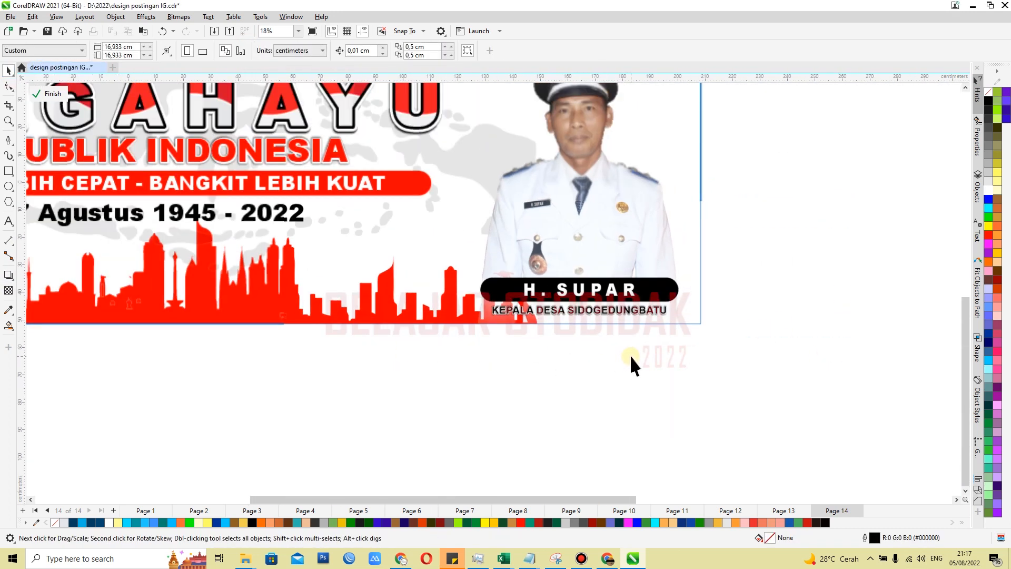
scroll(634, 358, "up", 2)
left_click_drag(333, 262, 408, 280)
left_click_drag(548, 303, 514, 299)
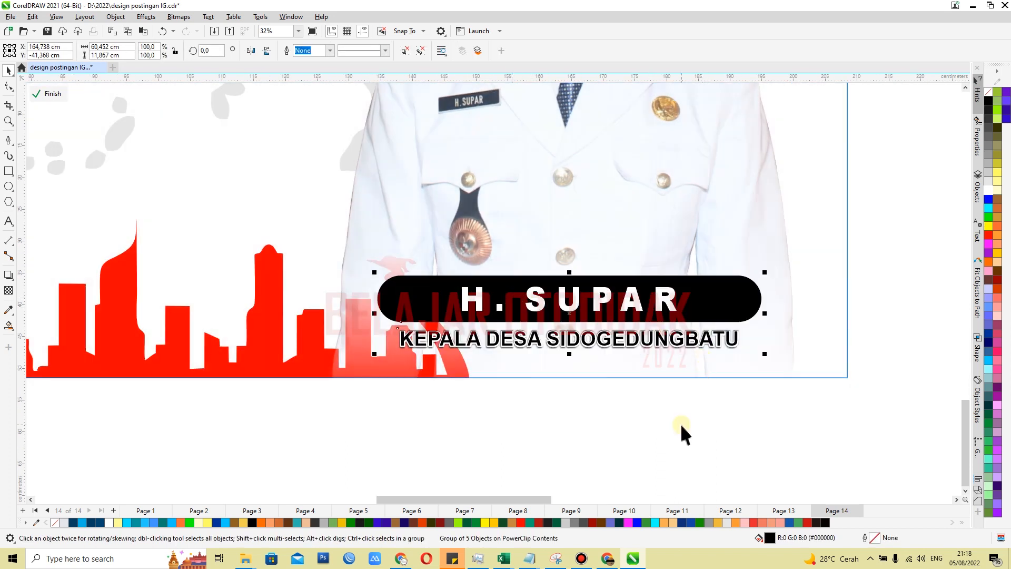
Set the black caption's font to Arial Black and delete the white outlined copy behind it
scroll(577, 350, "up", 3)
left_click(557, 343, "ctrl")
left_click(365, 51)
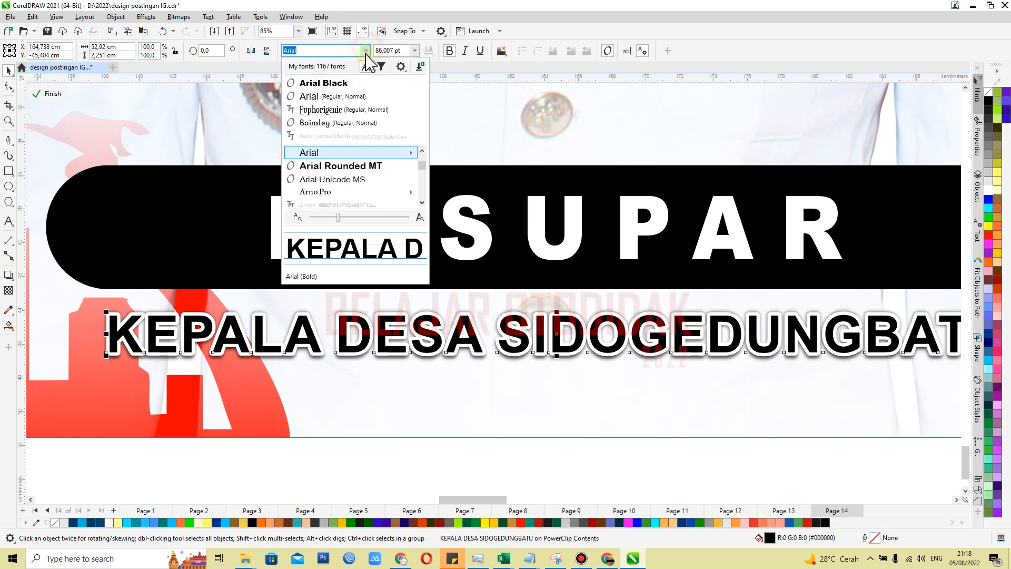
mouse_move(411, 152)
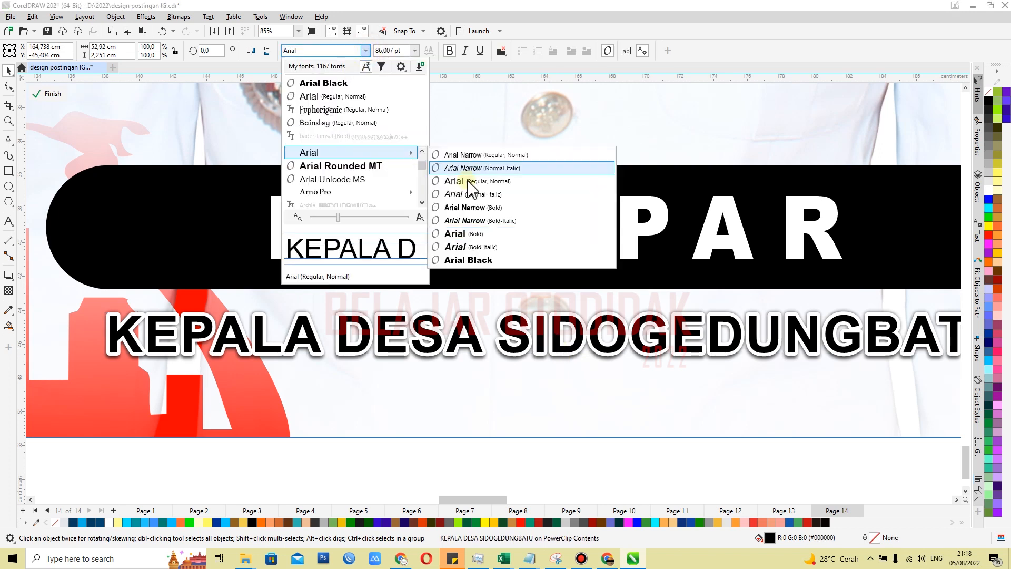
left_click(463, 260)
left_click(344, 318, "ctrl")
key("Delete")
Scale the Arial Black caption down to about 52 cm wide so it fits beneath the pill
scroll(370, 335, "down", 2)
left_click(370, 336)
left_click_drag(860, 350, 801, 348)
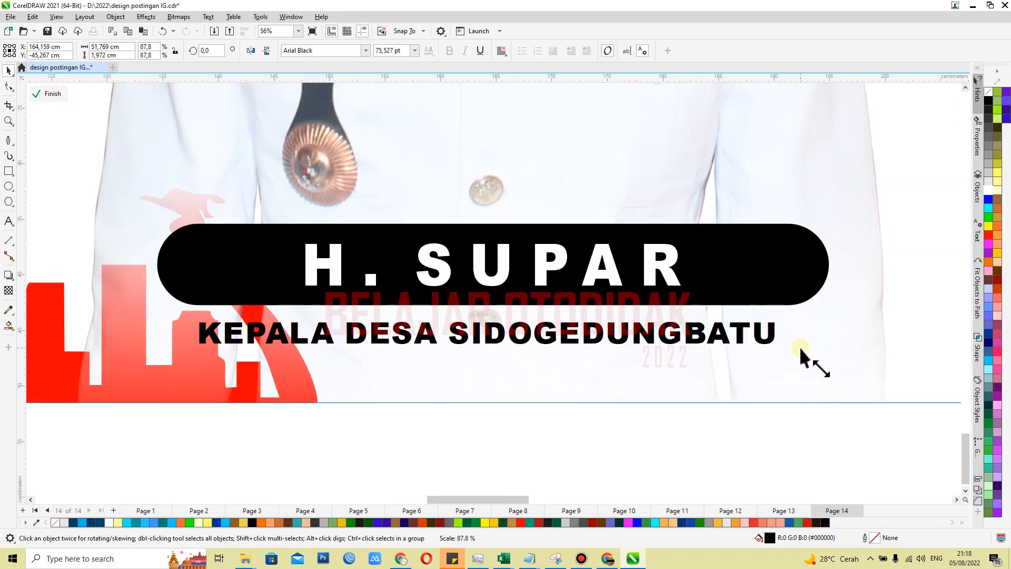
scroll(558, 334, "up", 1)
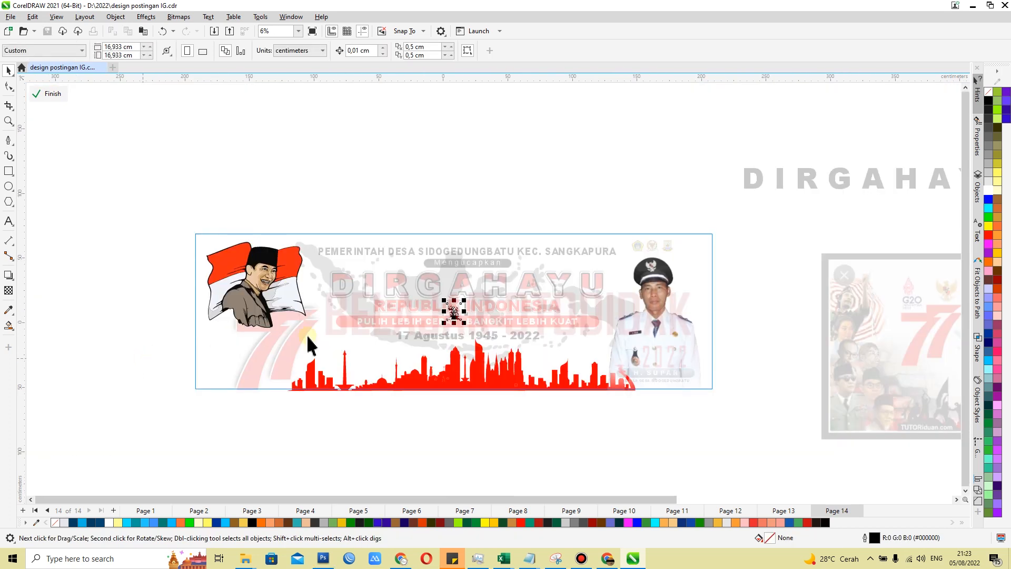
Scale the black-and-white national heroes bitmap to about 88 by 108 cm and place it over the banner's left end
left_click_drag(445, 323, 348, 482)
left_click_drag(409, 390, 257, 347)
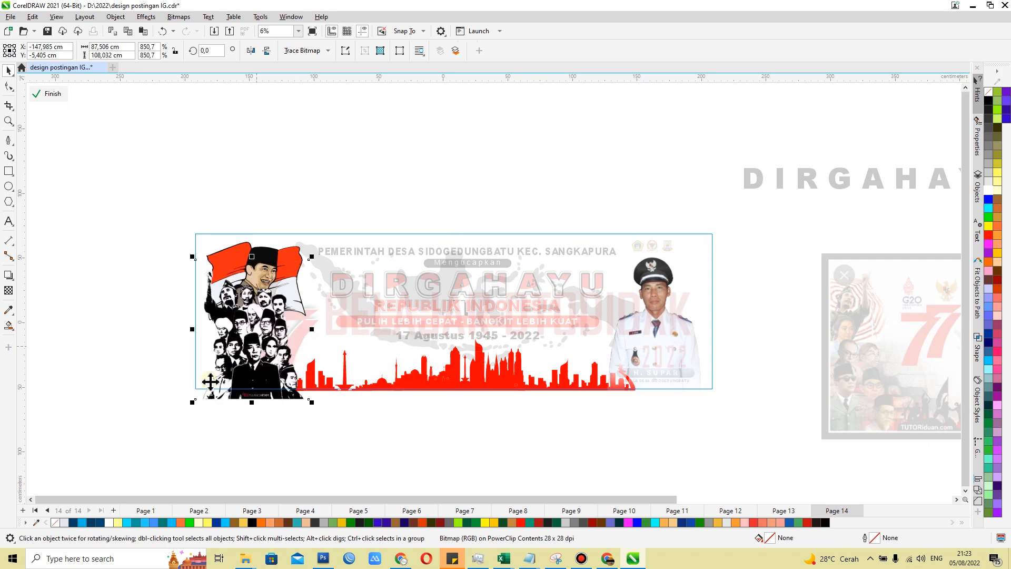
scroll(207, 387, "up", 1)
scroll(207, 387, "up", 2)
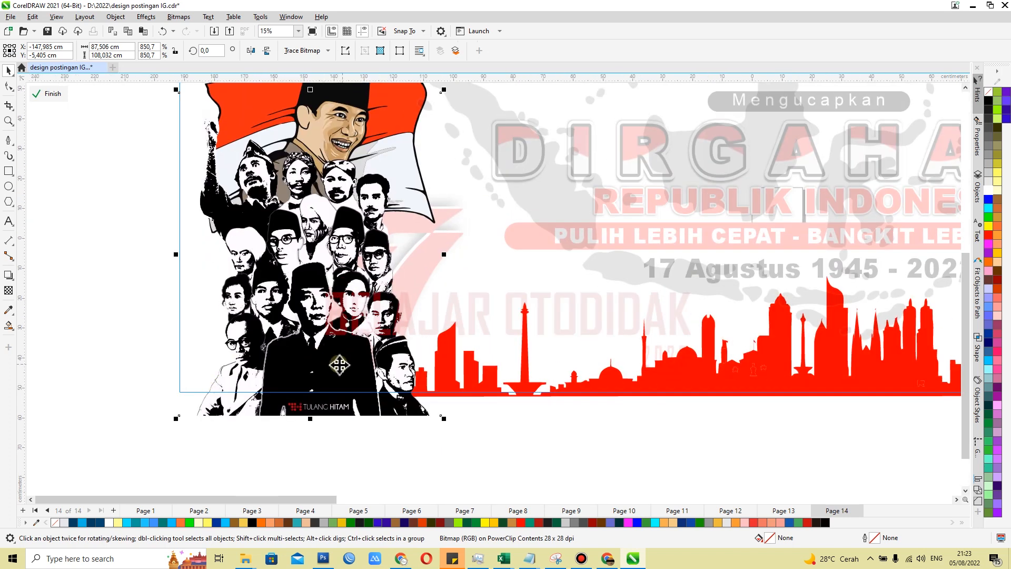
left_click_drag(315, 349, 314, 345)
scroll(287, 411, "up", 2)
left_click_drag(336, 300, 347, 309)
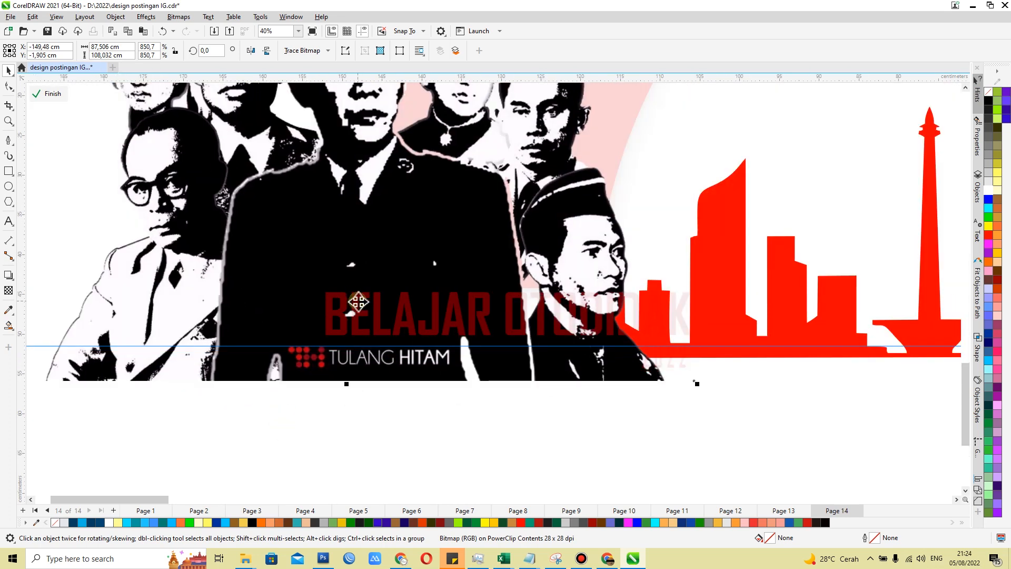
Move the portrait-and-flag artwork up and slightly right above the heroes, and finish editing the banner frame's contents
scroll(362, 358, "down", 3)
scroll(384, 184, "up", 1)
left_click(127, 195)
left_click(311, 315)
scroll(304, 326, "down", 1)
left_click(356, 223)
scroll(356, 231, "up", 2)
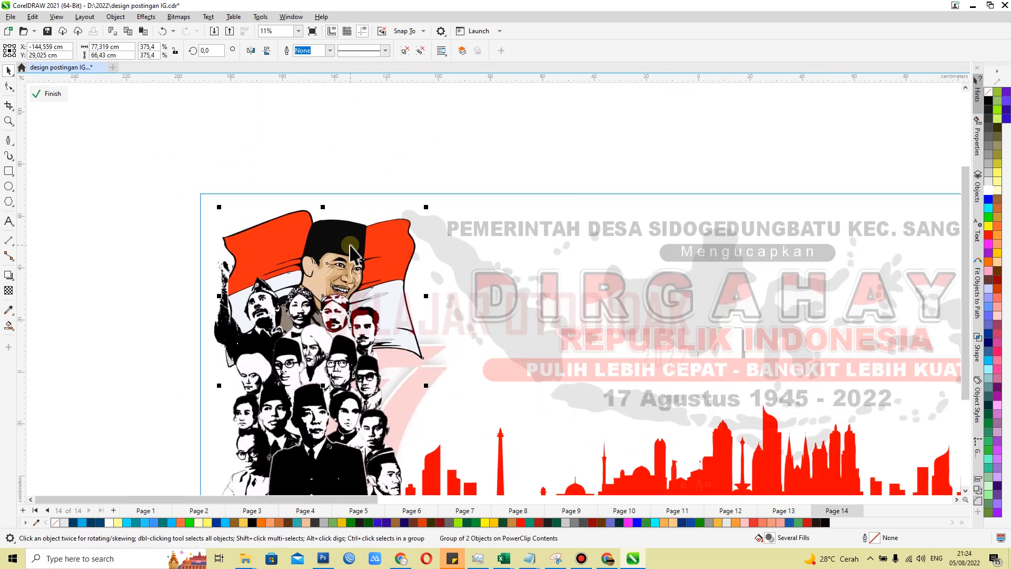
scroll(431, 333, "down", 1)
left_click_drag(416, 295, 422, 296)
key("ctrl+z")
left_click_drag(359, 324, 370, 314)
scroll(370, 315, "up", 1)
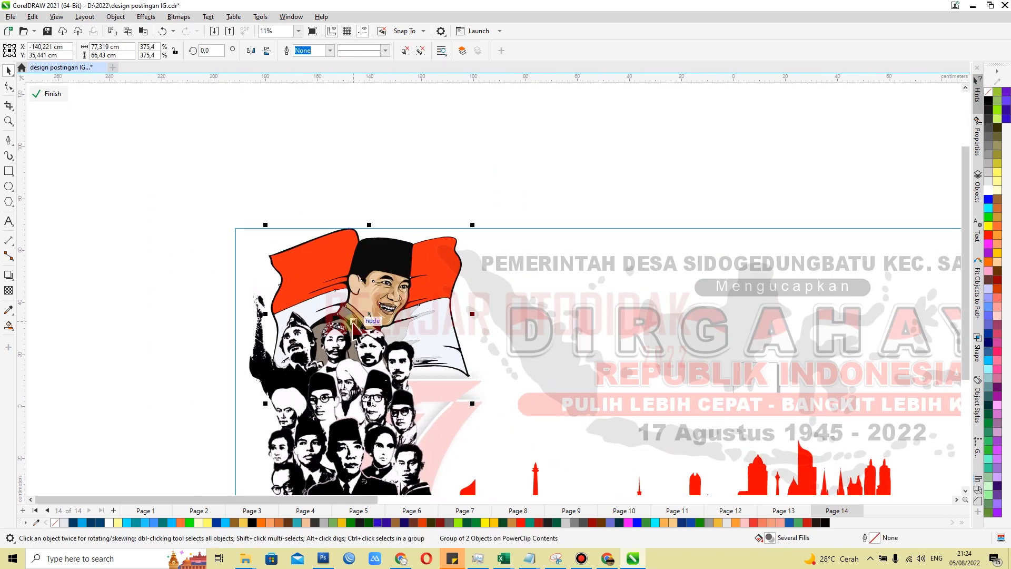
left_click(194, 260, "ctrl")
scroll(194, 260, "down", 1)
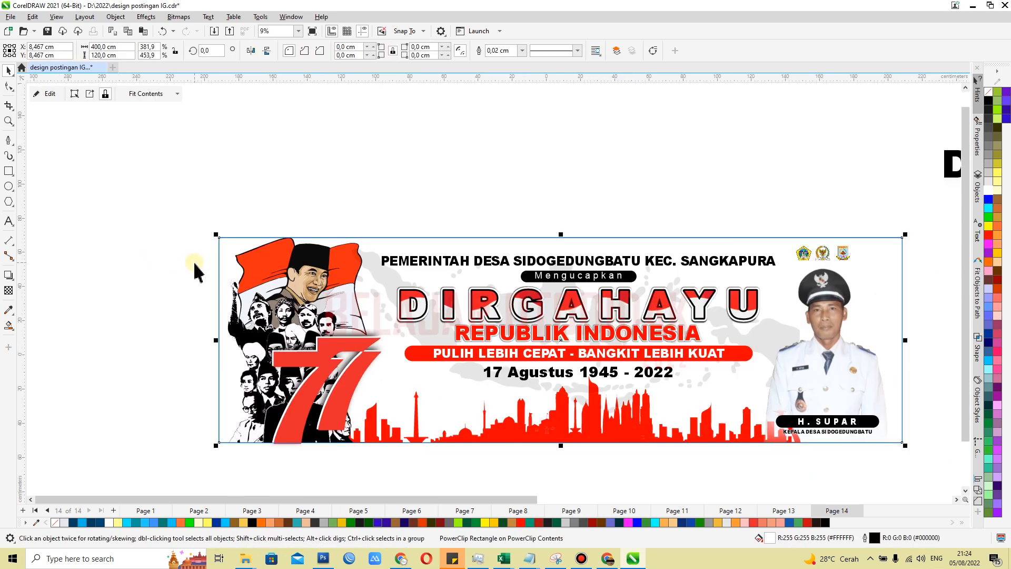
Reopen the frame's contents, place the heroes bitmap behind the portrait and give it a uniform transparency
left_click(248, 414, "ctrl")
scroll(246, 415, "up", 2)
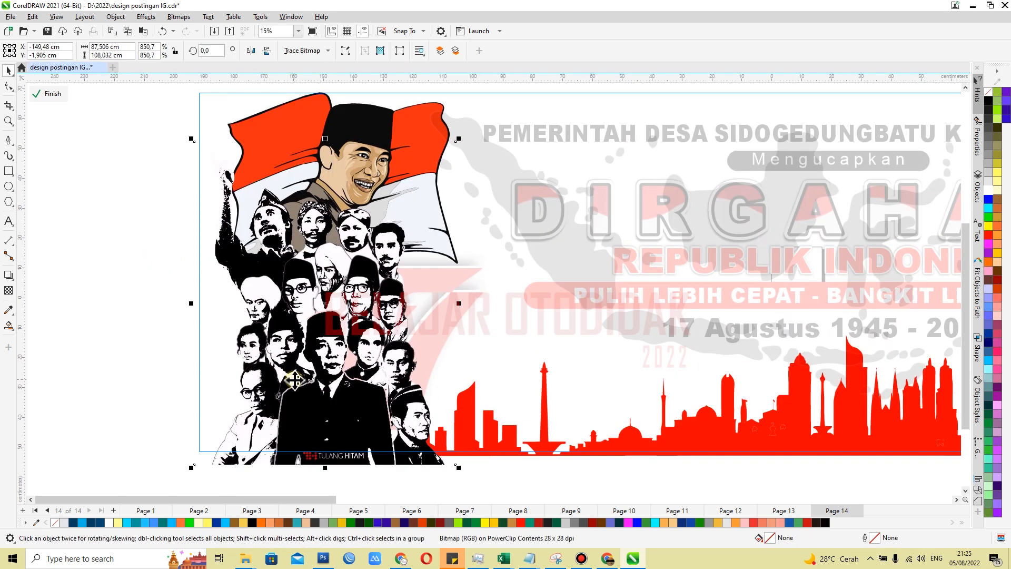
left_click(9, 290)
left_click(24, 50)
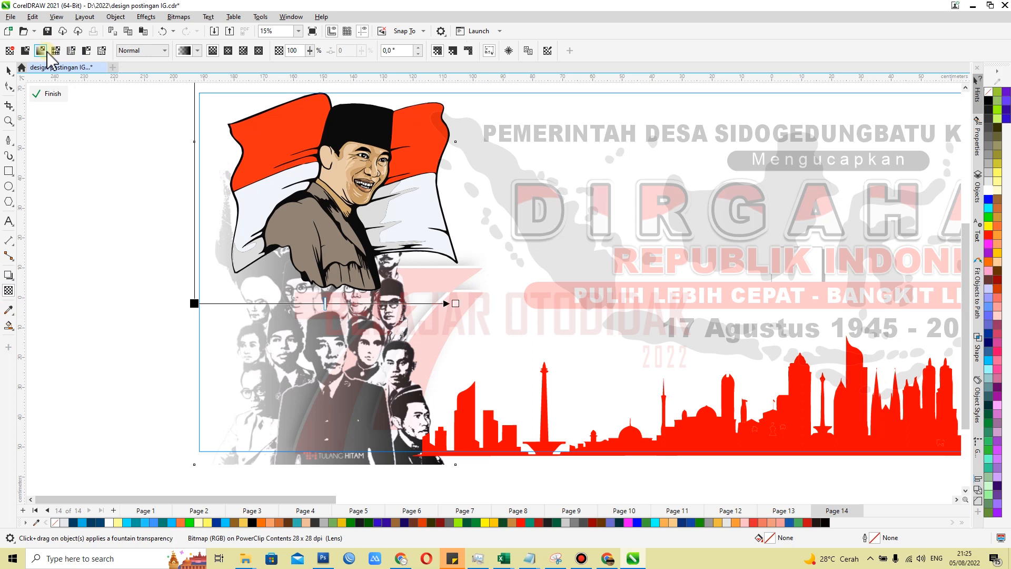
left_click_drag(225, 51, 238, 53)
left_click_drag(224, 51, 220, 51)
key("space")
Scale the transparent heroes bitmap down to about 68 by 84 cm and position it in the banner's lower left corner
mouse_move(319, 345)
left_mouse_down()
mouse_move(317, 385)
mouse_move(328, 352)
left_mouse_up()
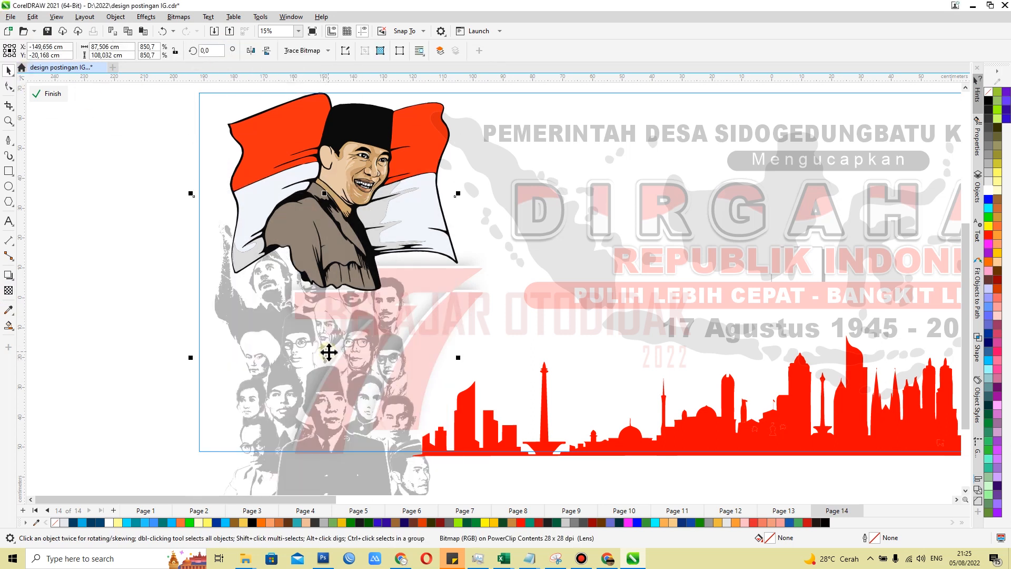
scroll(328, 352, "down", 2)
left_click_drag(254, 445, 291, 403)
scroll(297, 406, "up", 3)
left_click_drag(377, 319, 340, 359)
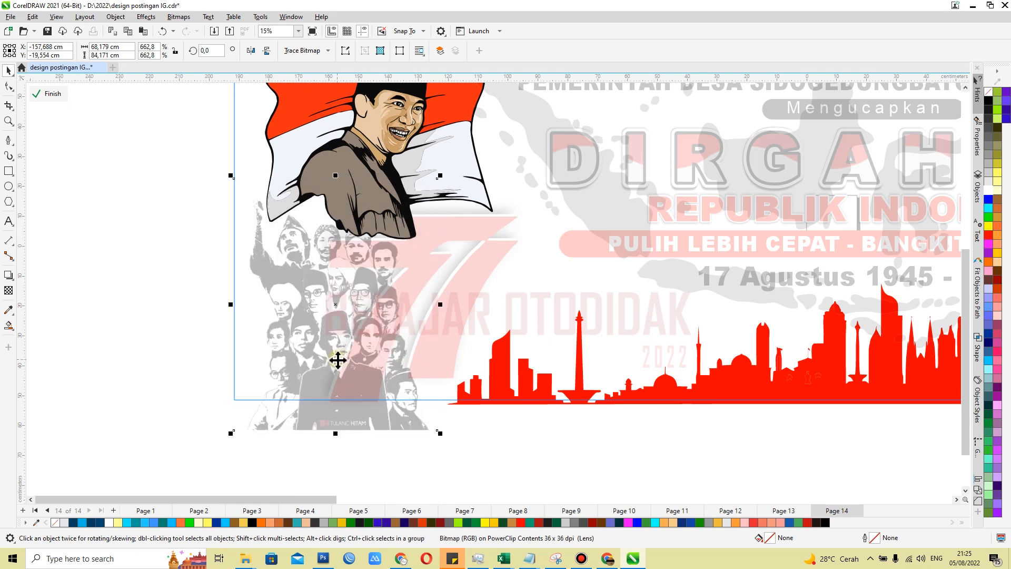
left_click(717, 275)
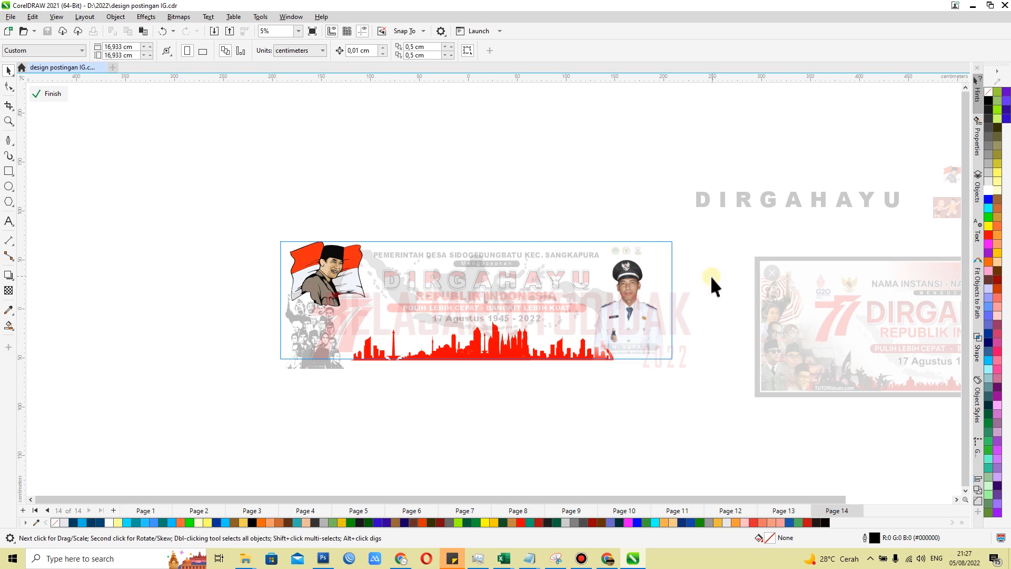
left_click(646, 295)
Enlarge the INDONESIA MERDEKA picture to about 204 cm wide and move it over the banner's right end
scroll(587, 329, "up", 1)
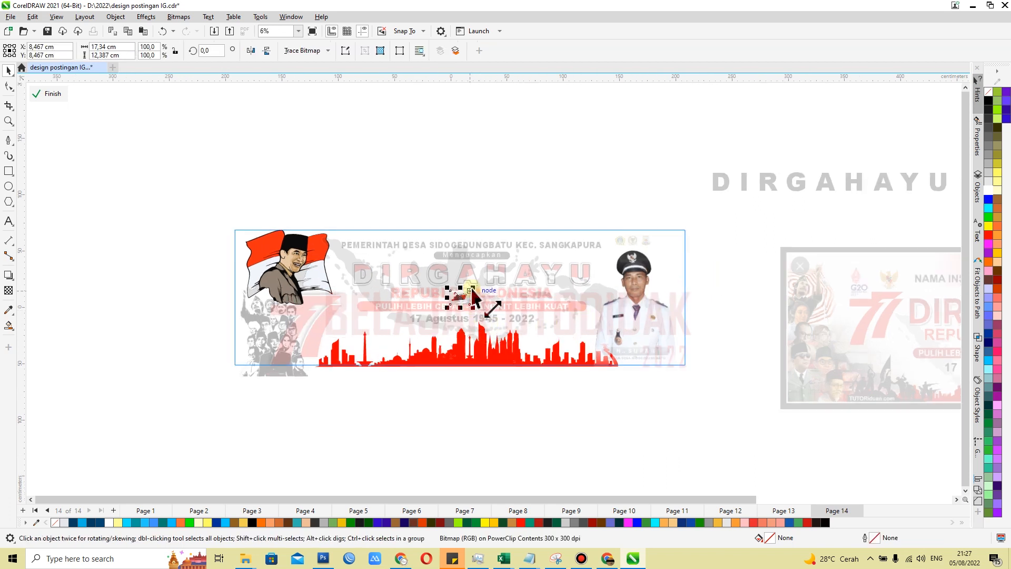
left_click_drag(472, 291, 680, 141)
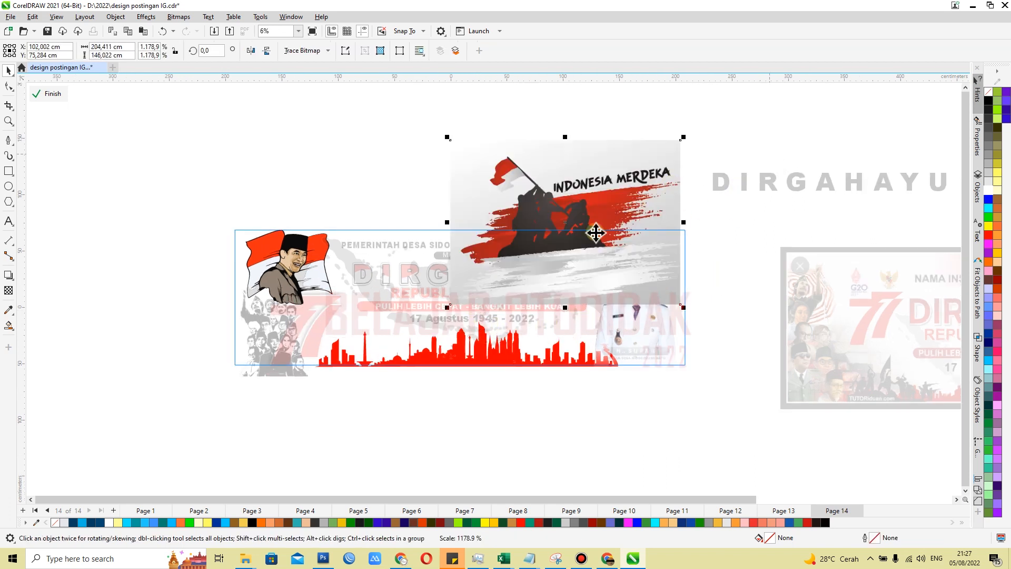
left_click_drag(574, 247, 628, 295)
scroll(537, 276, "down", 2)
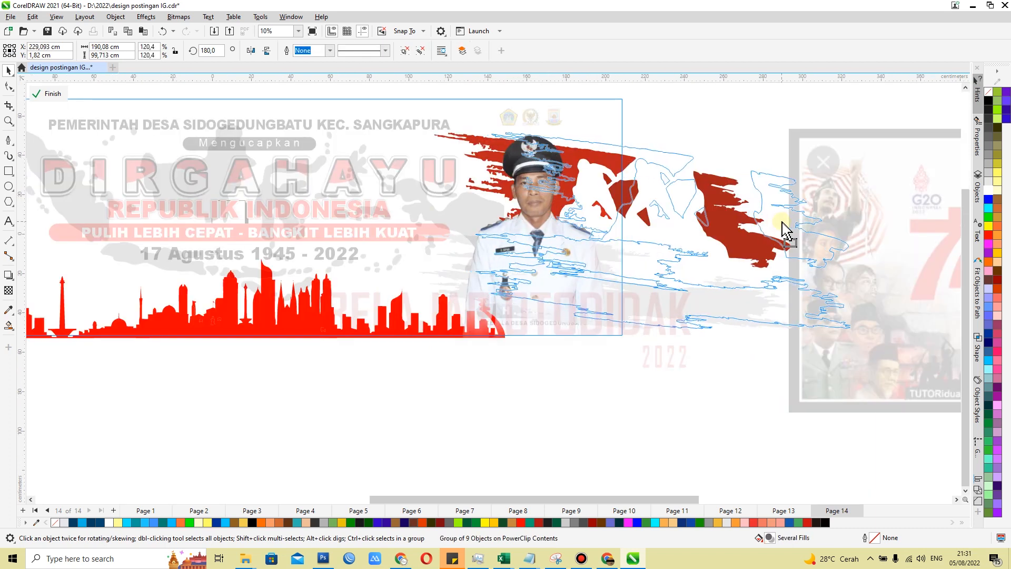
left_click_drag(782, 226, 781, 222)
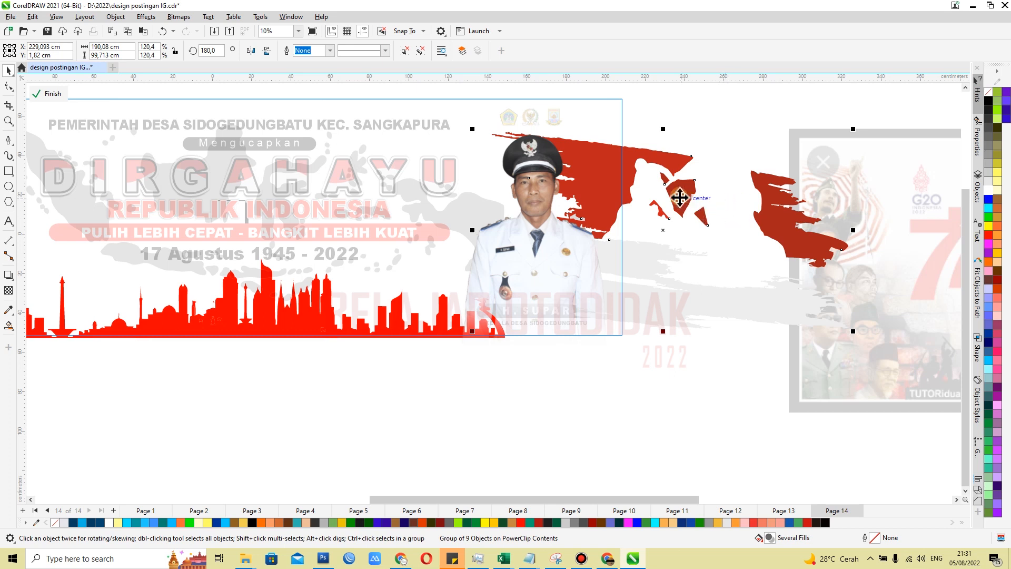
Shift the red brush-stroke artwork about 4 cm left so it sits behind the official's photo at the banner's right end
left_click_drag(680, 197, 674, 198)
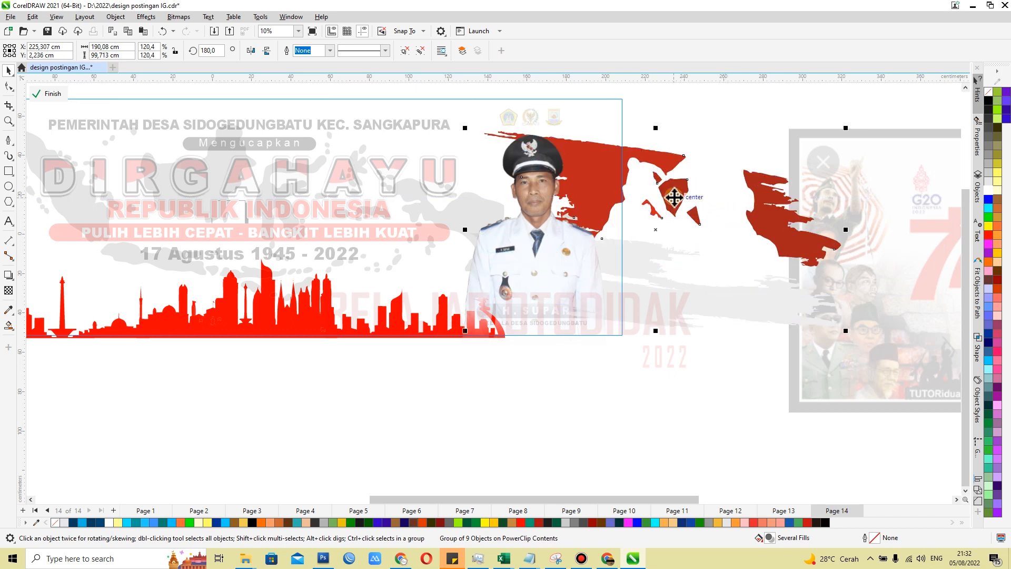
left_click(594, 408)
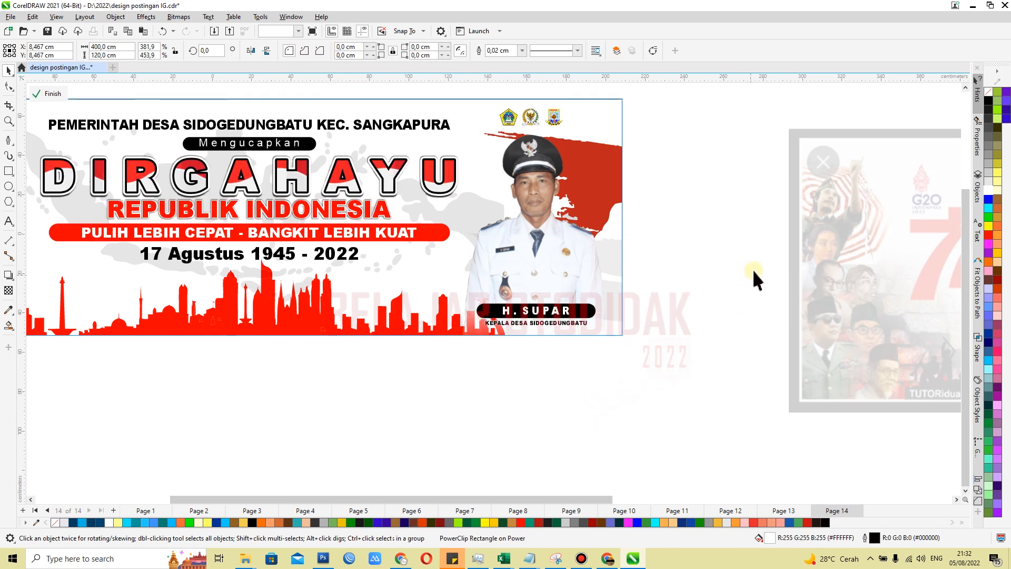
scroll(754, 279, "down", 2)
scroll(703, 289, "up", 1)
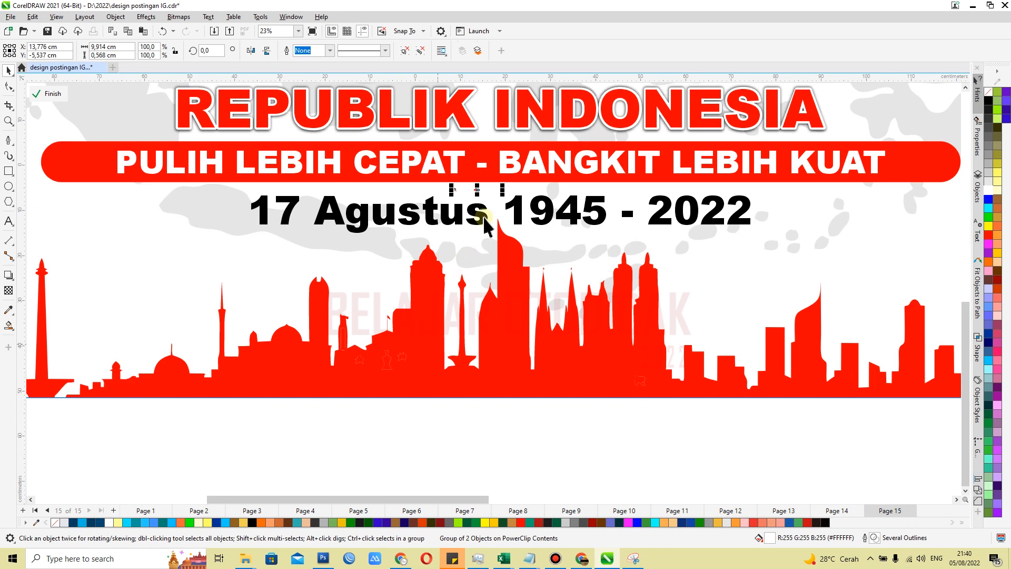
Move the Instagram and Facebook handles group onto the base of the red skyline and enlarge it to about 51 cm wide
left_click_drag(480, 189, 728, 351)
scroll(455, 383, "up", 2)
left_click_drag(411, 362, 327, 354)
left_click_drag(539, 373, 253, 377)
scroll(350, 381, "down", 3)
left_click(363, 445)
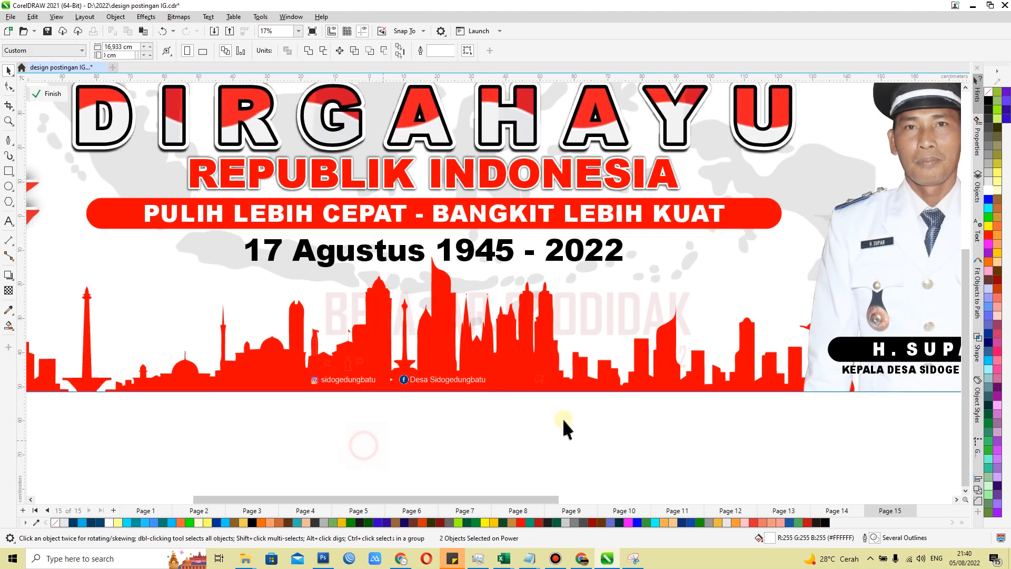
scroll(501, 431, "down", 1)
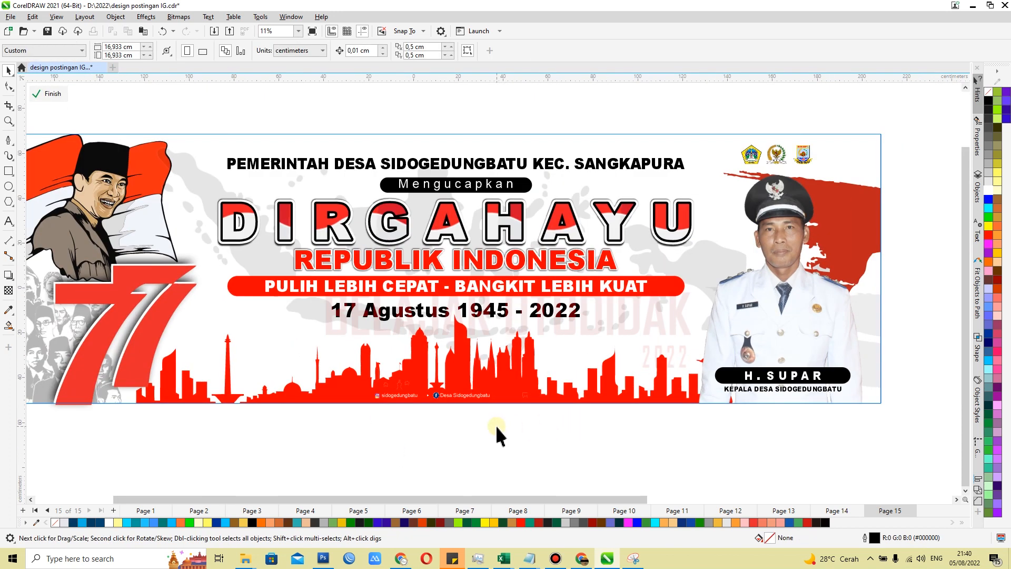
Enlarge the social media handles group to about 63 cm wide and center it horizontally on the banner frame
scroll(402, 397, "up", 3)
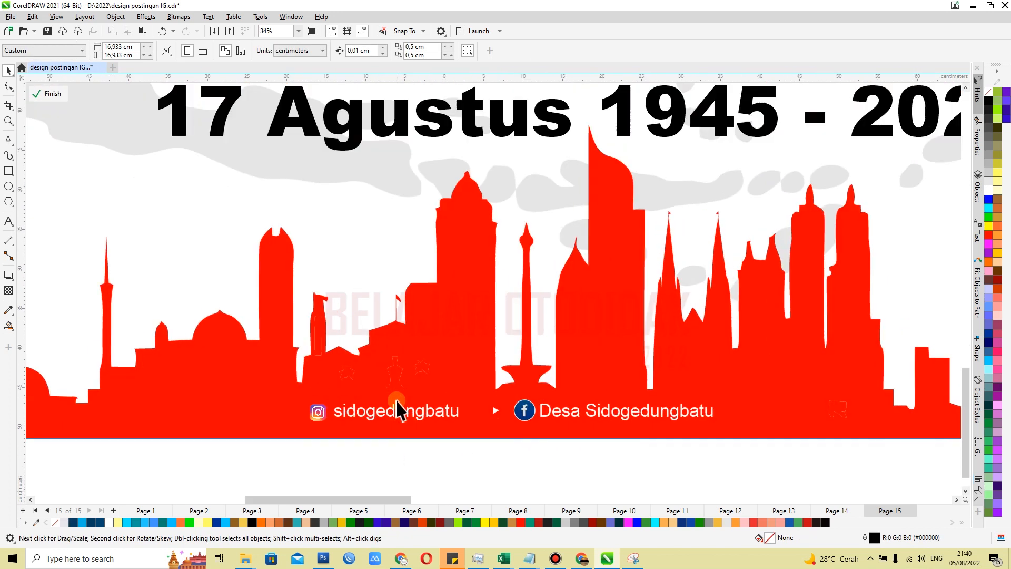
left_click(710, 408)
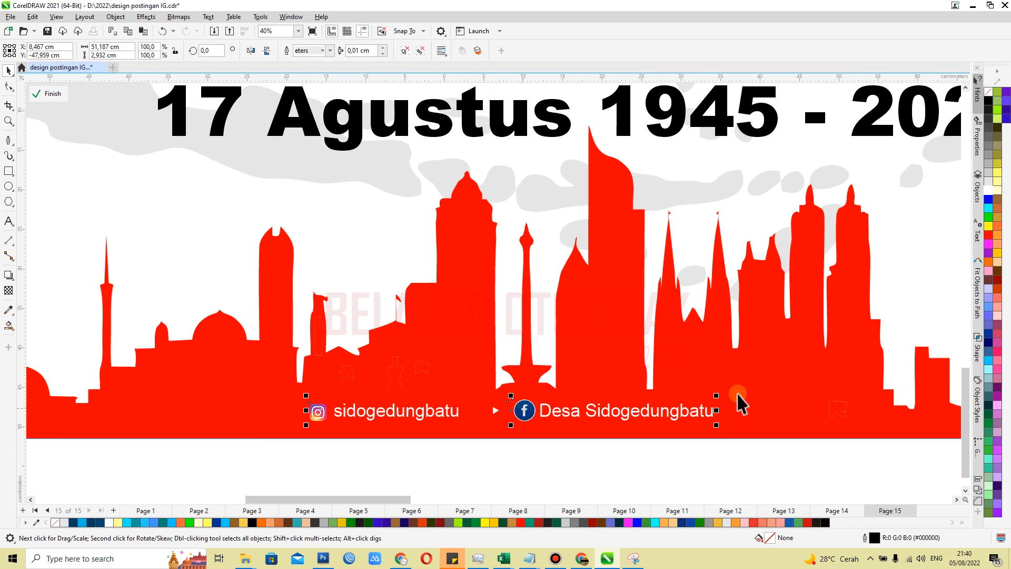
left_click_drag(718, 398, 809, 392)
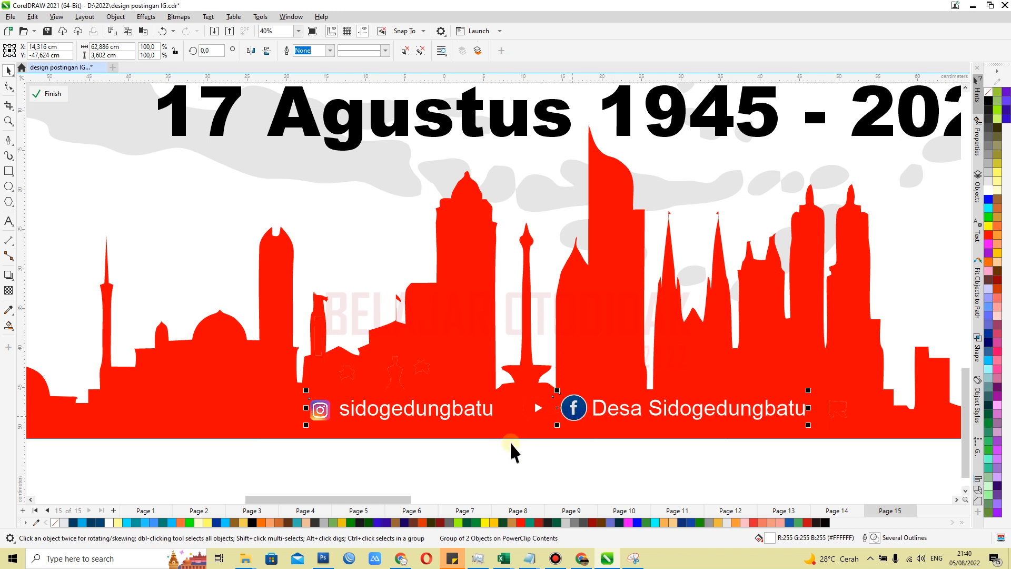
left_click(240, 420, "shift")
key("c")
scroll(450, 405, "down", 2)
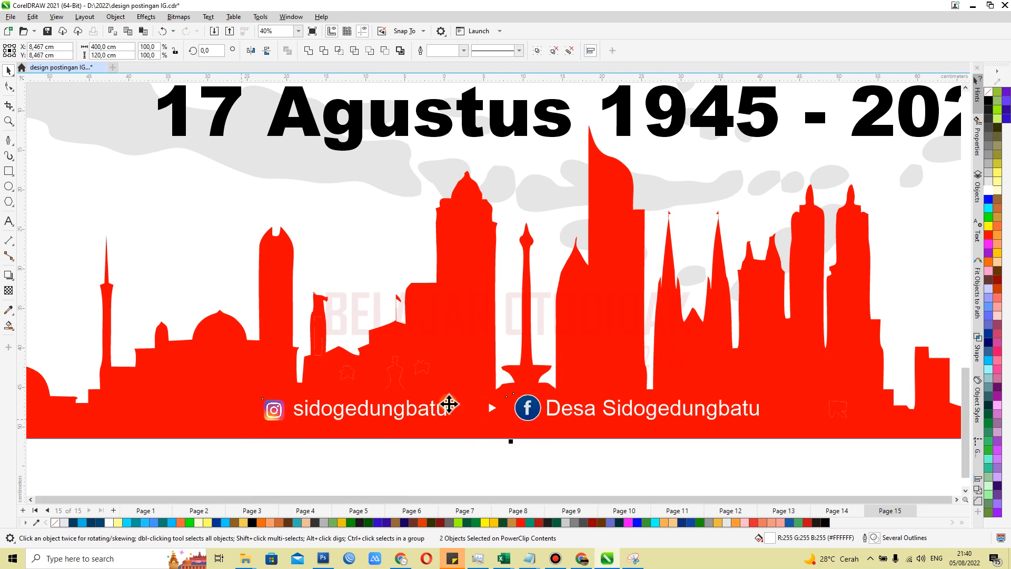
scroll(503, 453, "down", 2)
left_click(506, 451)
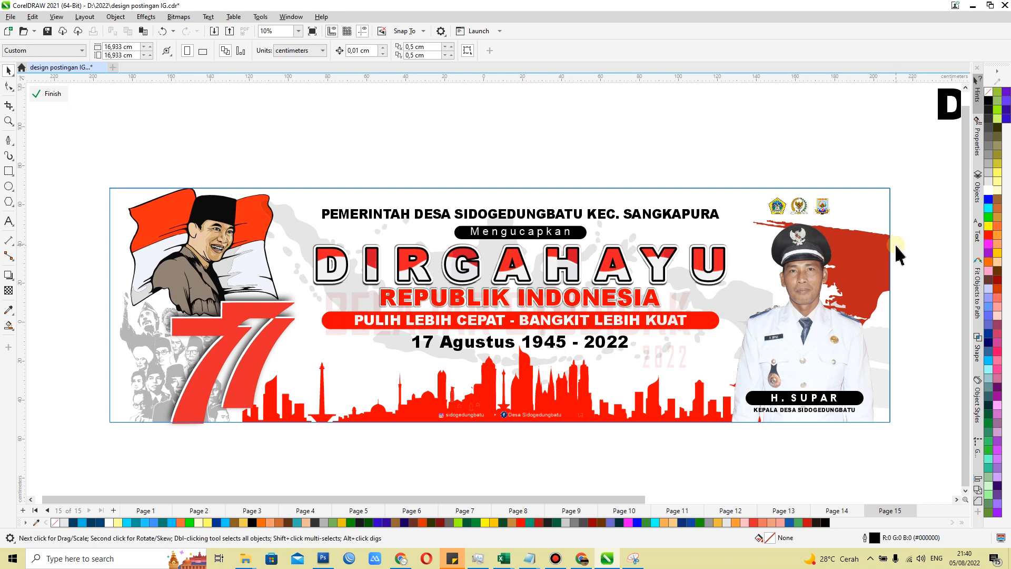
Center the social media handles group horizontally under the 17 Agustus 1945 - 2022 date line
left_click(525, 463)
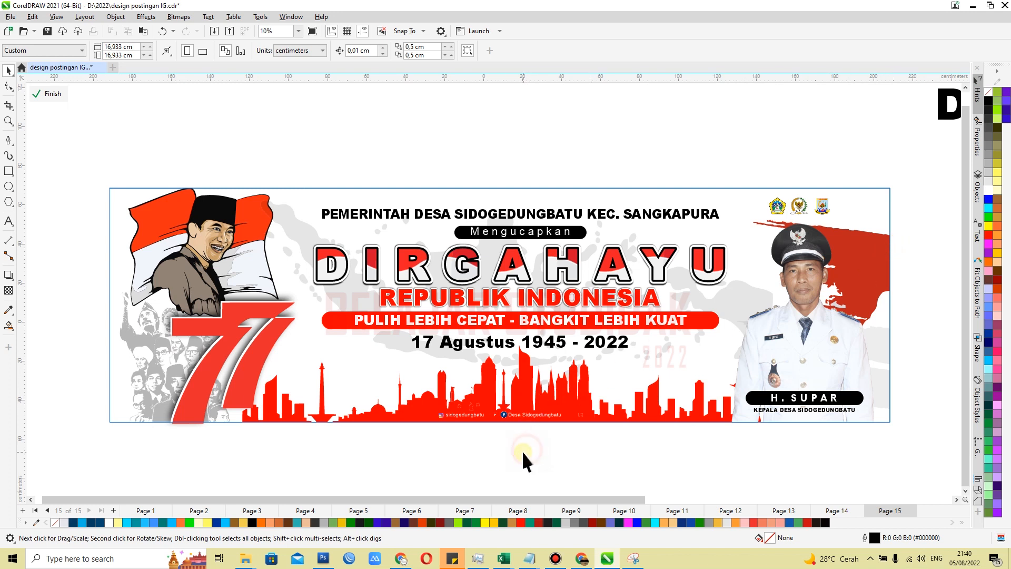
left_click(516, 416)
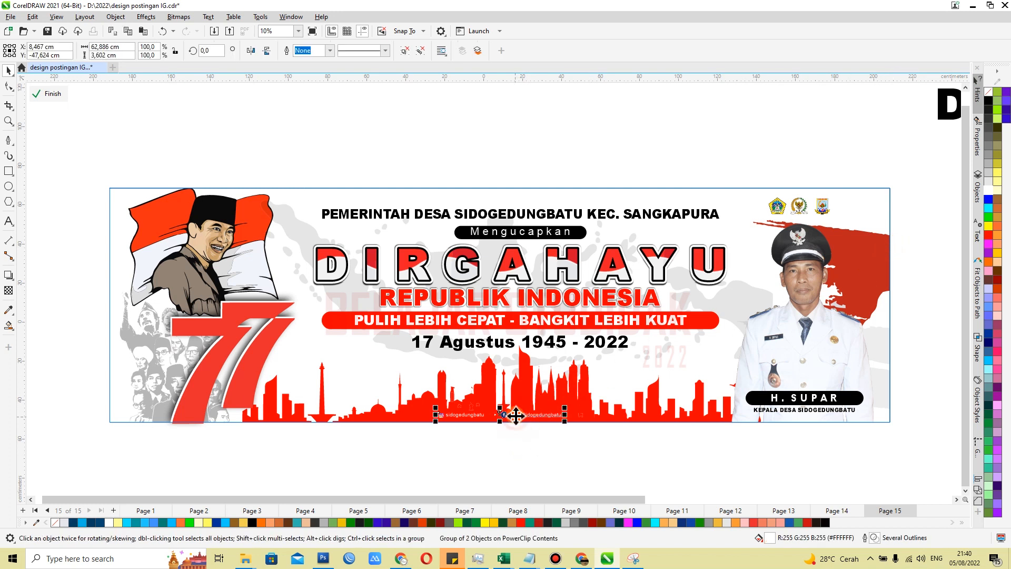
left_click(510, 343, "shift")
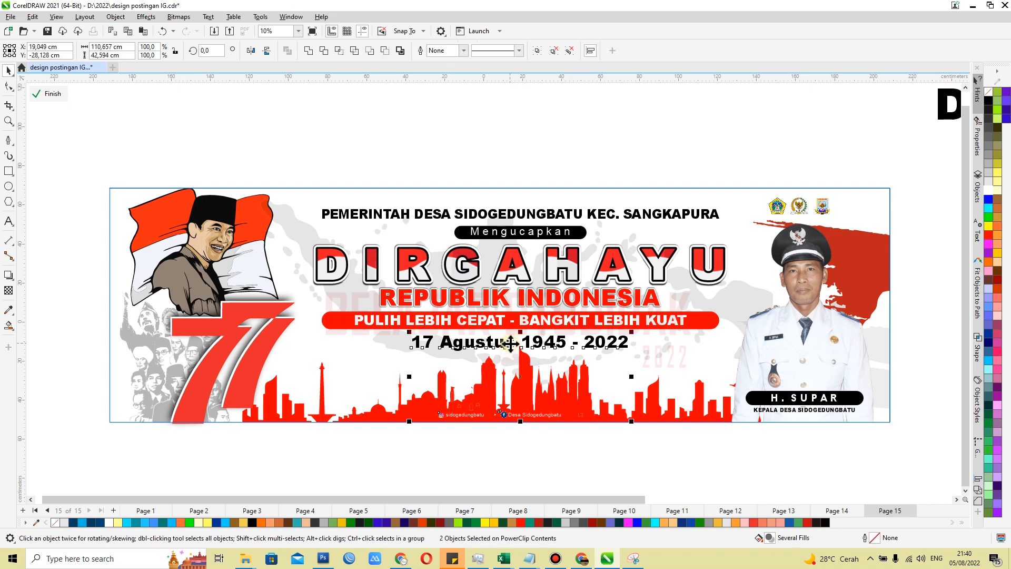
key("c")
left_click(500, 459)
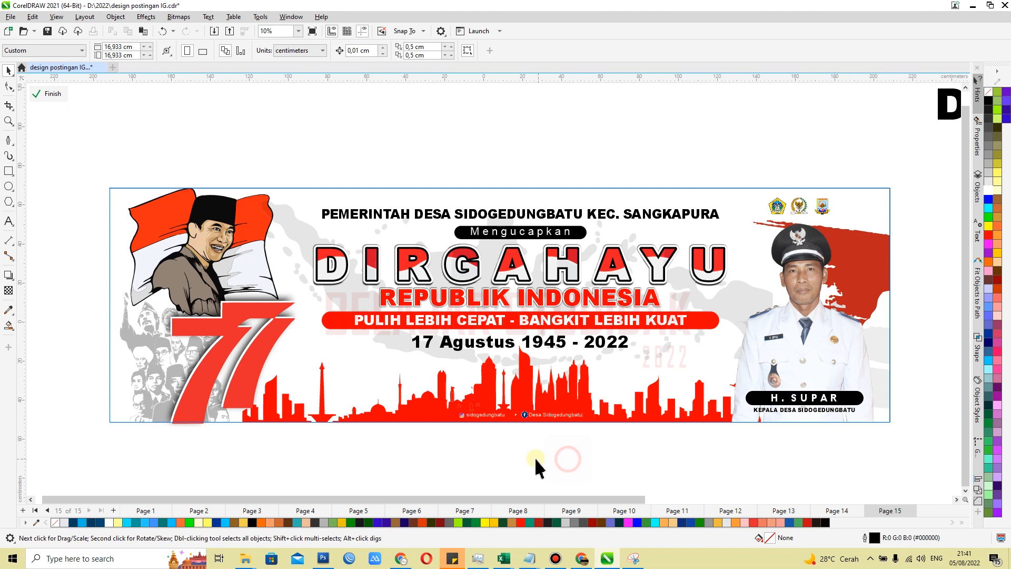
Finish editing the banner frame's contents and save the document
left_click(351, 418)
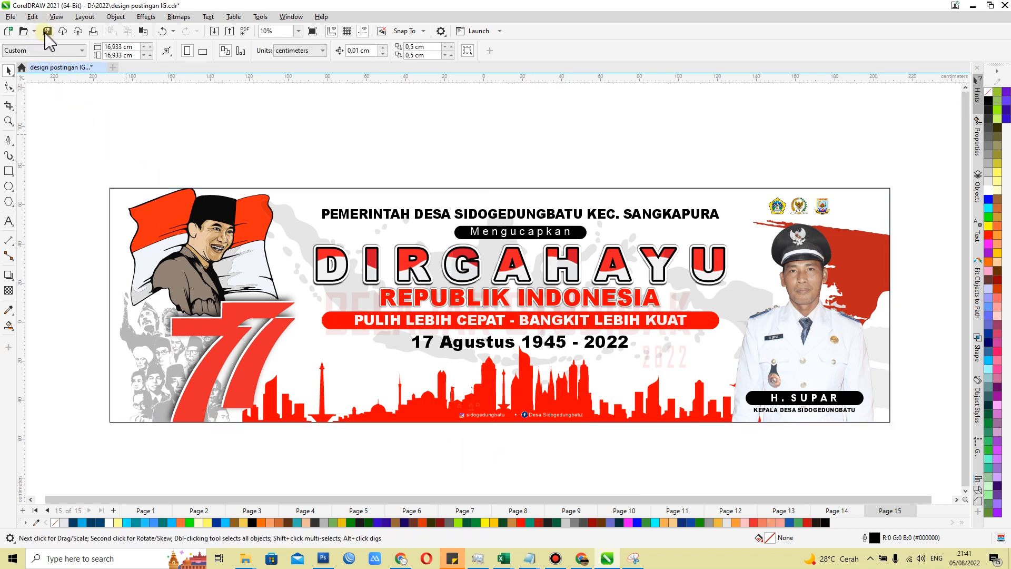
left_click(47, 32)
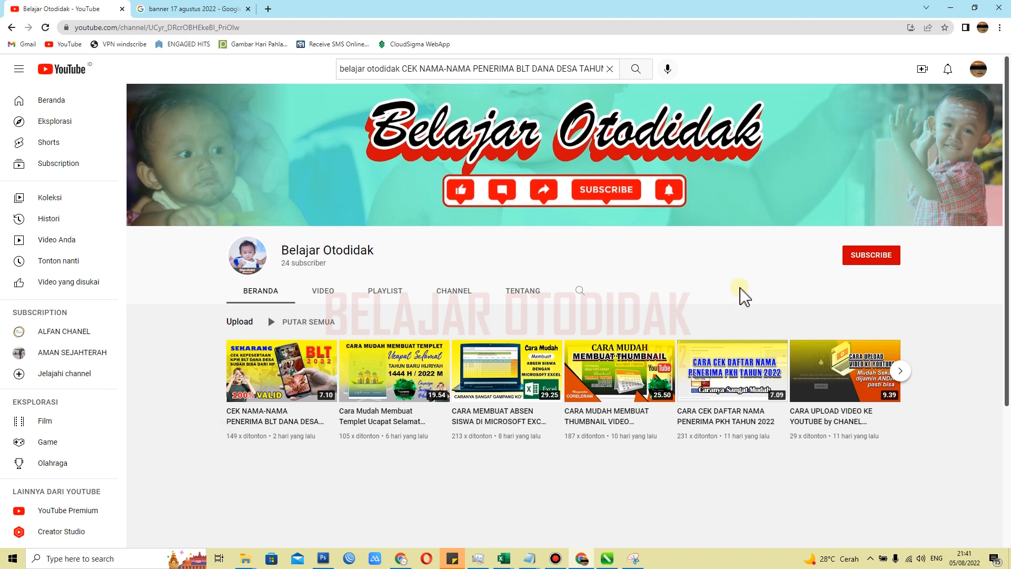
On YouTube in the browser, subscribe to the Belajar Otodidak channel and set its notifications to Semua
left_click(866, 258)
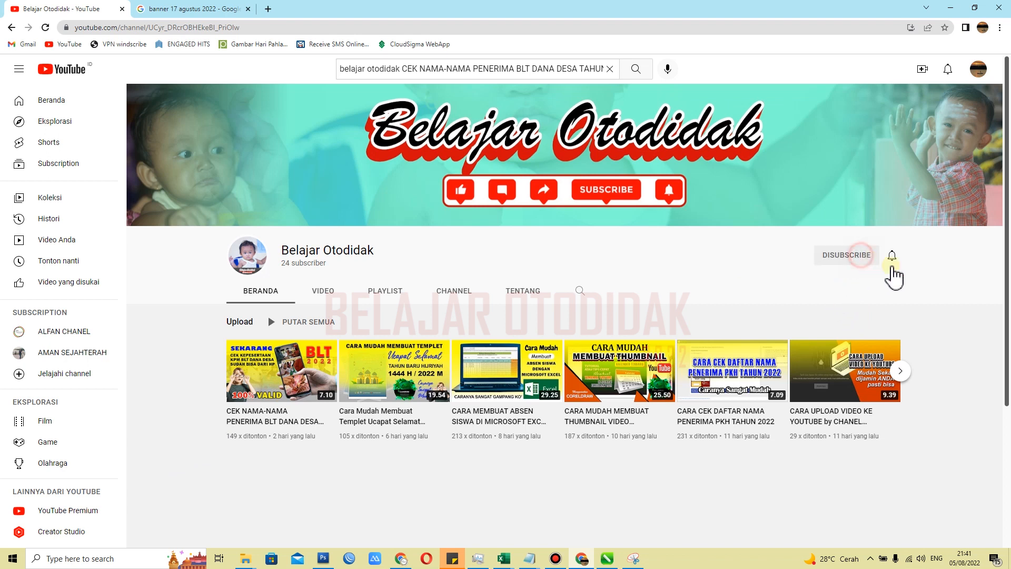
left_click(893, 258)
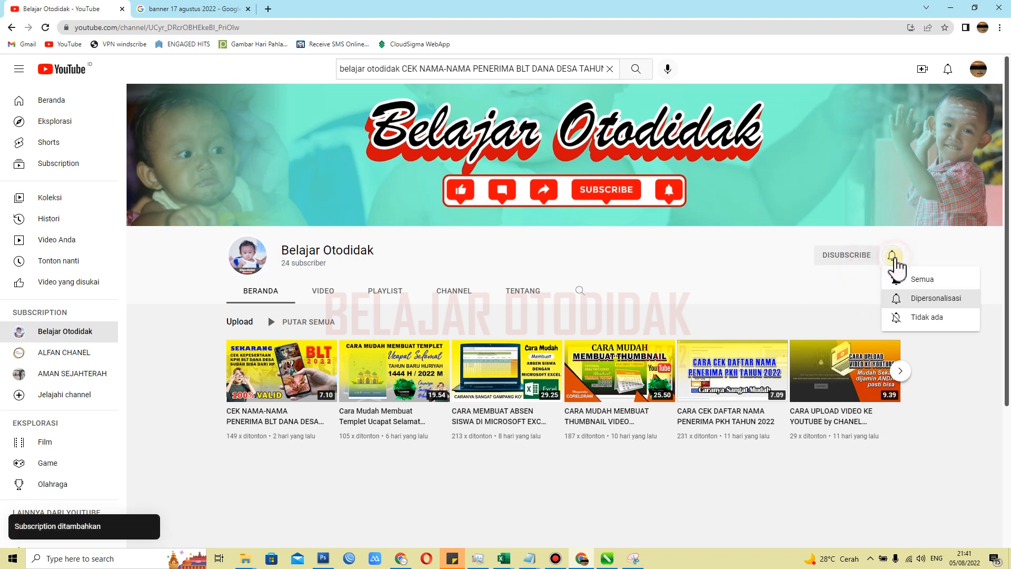
left_click(901, 276)
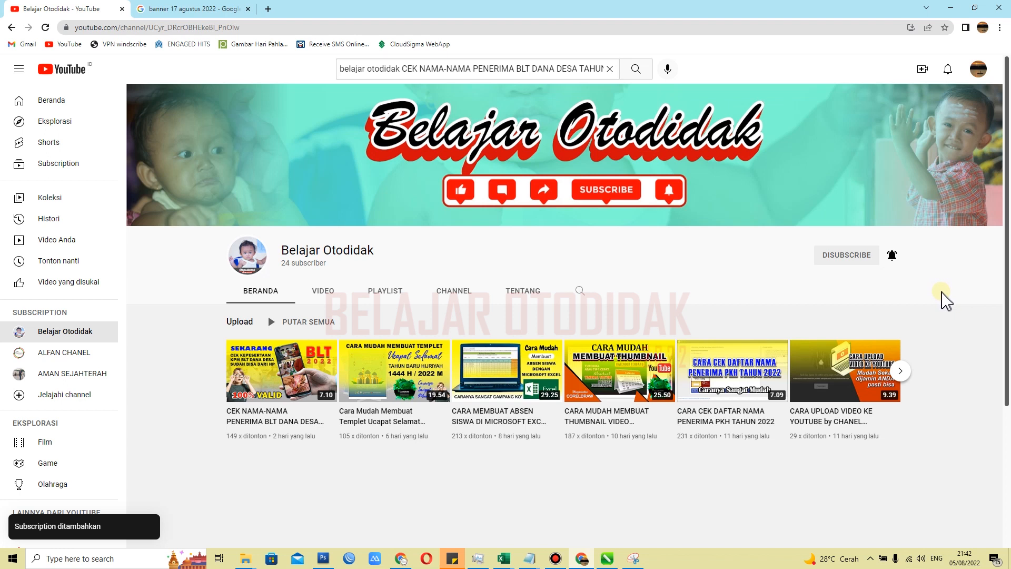